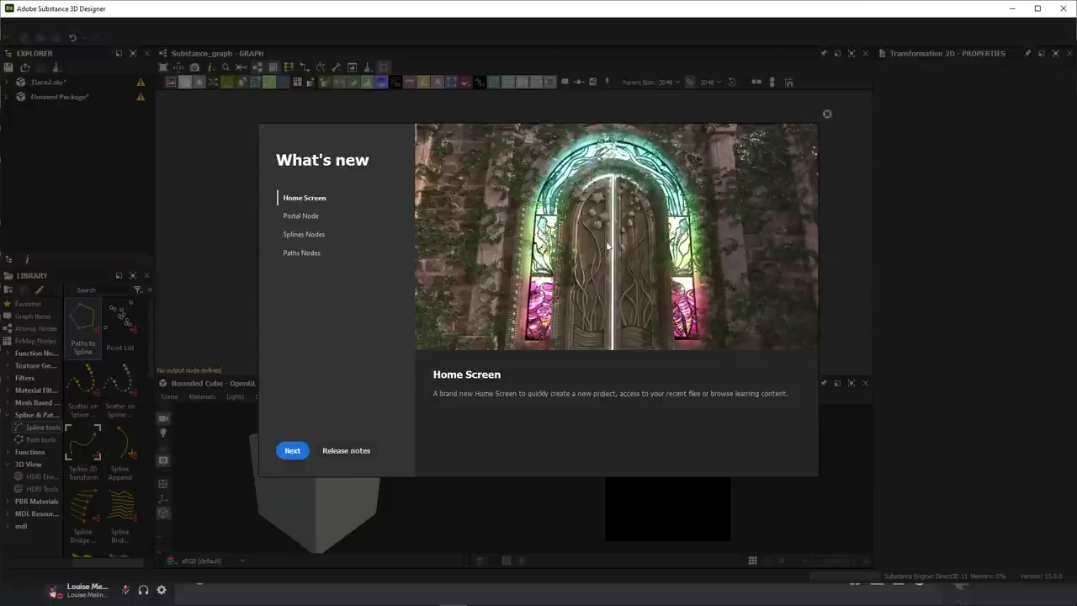
View the release highlights for the Portal Node, Splines Nodes and Paths Nodes
{"action": "left_click", "coordinate": [326, 218]}
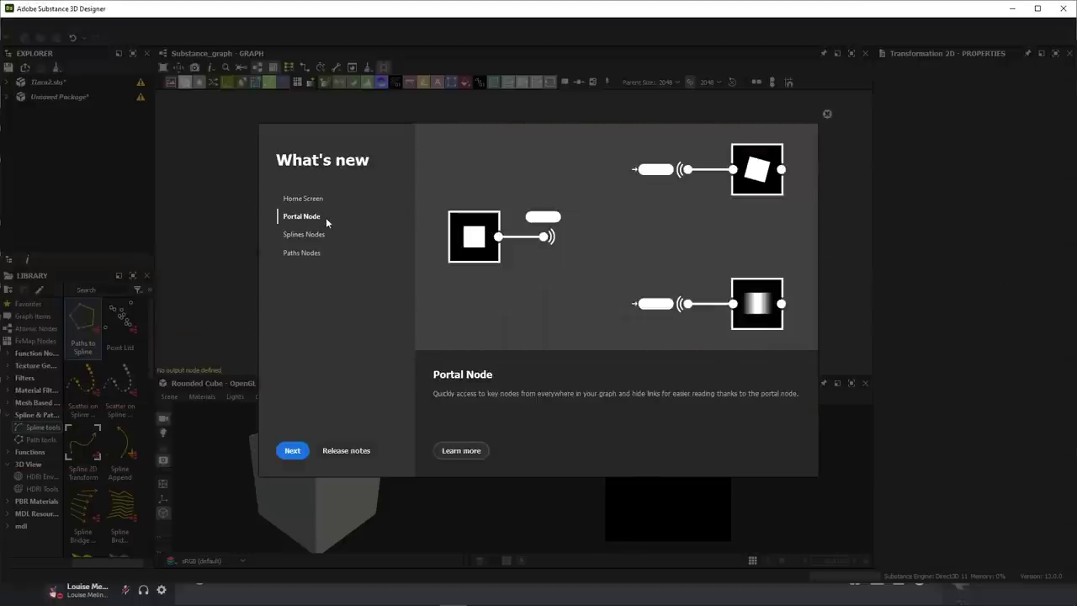
{"action": "left_click", "coordinate": [313, 234]}
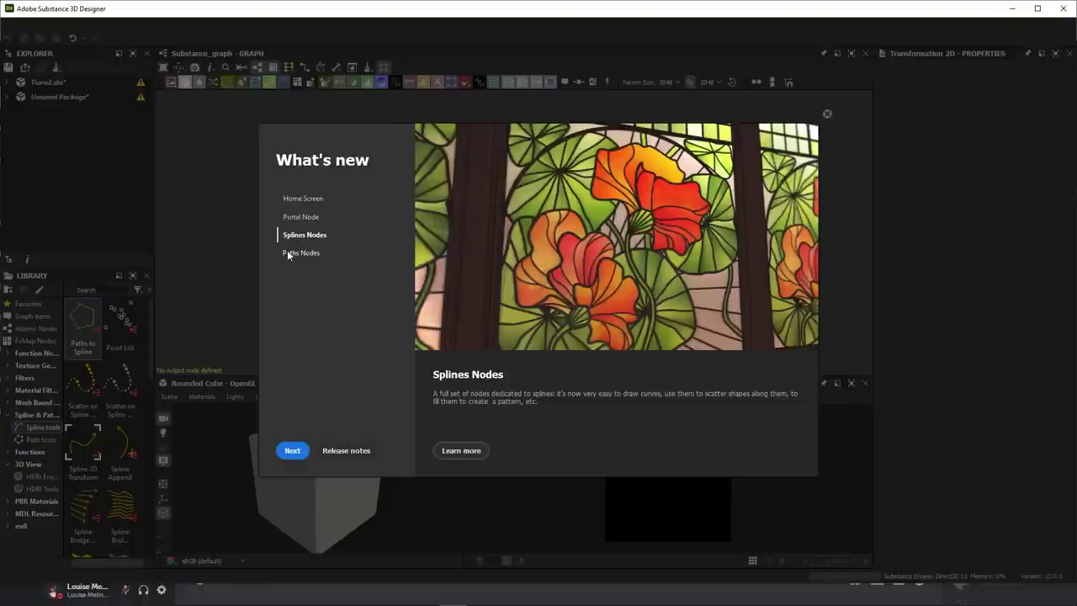
{"action": "left_click", "coordinate": [289, 254]}
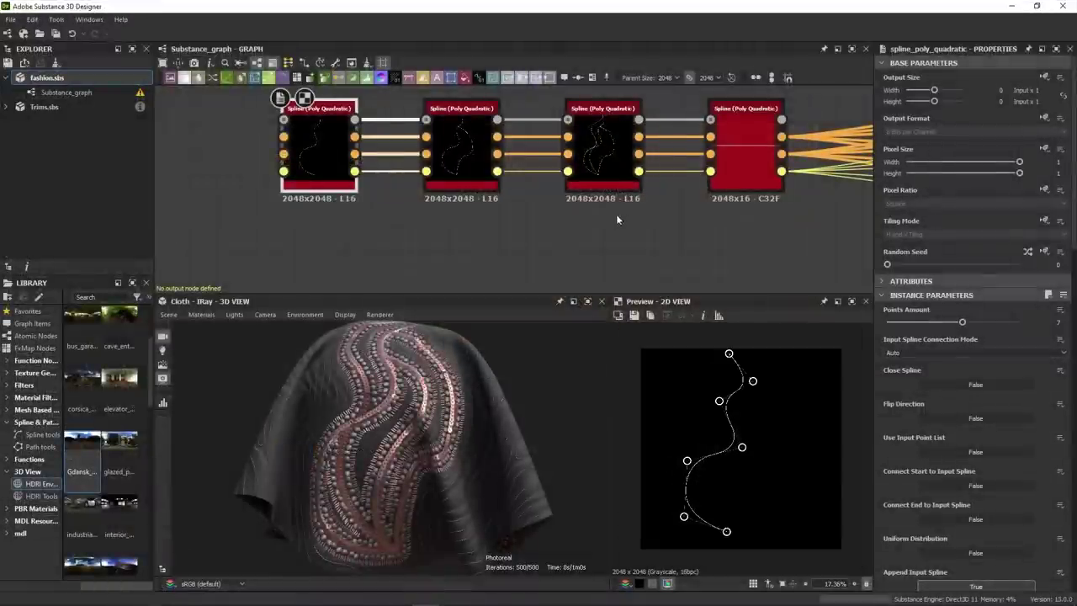
Examine how the chained Spline (Poly Quadratic) nodes feed the rest of the fashion graph
{"action": "middle_click_drag", "start_coordinate": [633, 217], "coordinate": [382, 216]}
{"action": "middle_click_drag", "start_coordinate": [664, 224], "coordinate": [507, 207]}
{"action": "scroll", "coordinate": [749, 230], "scroll_direction": "down", "scroll_amount": 2}
{"action": "middle_click_drag", "start_coordinate": [748, 230], "coordinate": [323, 223]}
{"action": "middle_click_drag", "start_coordinate": [656, 227], "coordinate": [291, 116]}
{"action": "middle_click_drag", "start_coordinate": [639, 168], "coordinate": [324, 175]}
{"action": "scroll", "coordinate": [445, 193], "scroll_direction": "down", "scroll_amount": 3}
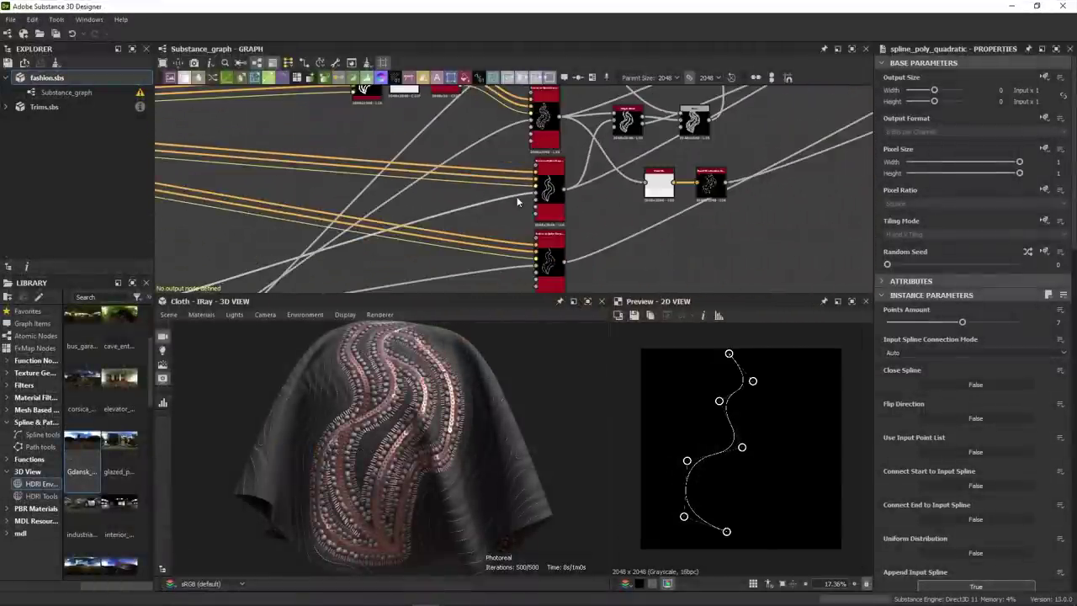
{"action": "middle_click_drag", "start_coordinate": [517, 202], "coordinate": [1073, 286]}
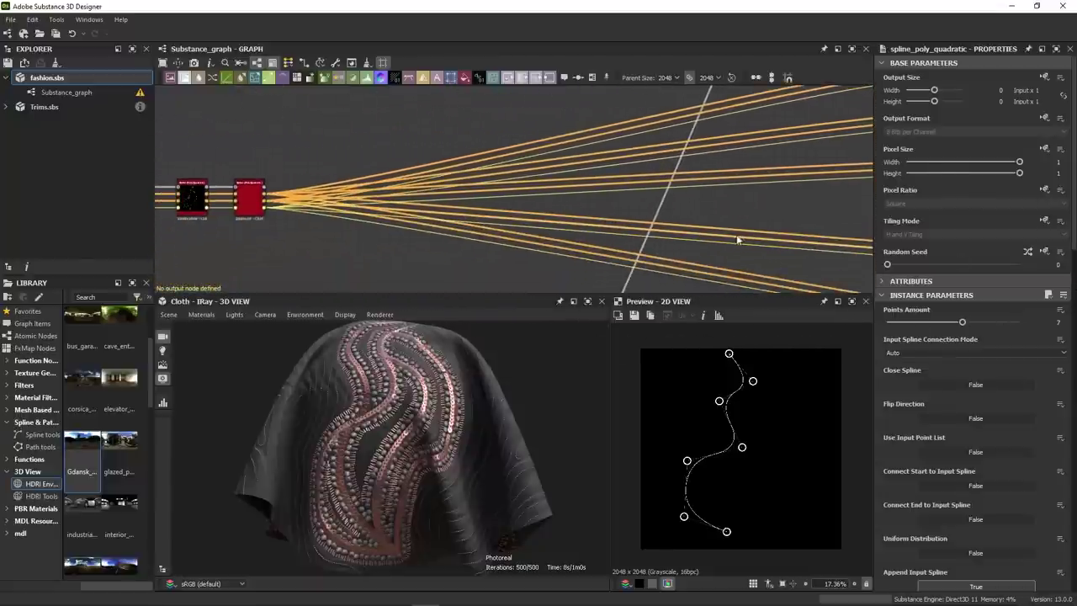
{"action": "middle_click_drag", "start_coordinate": [736, 240], "coordinate": [991, 220]}
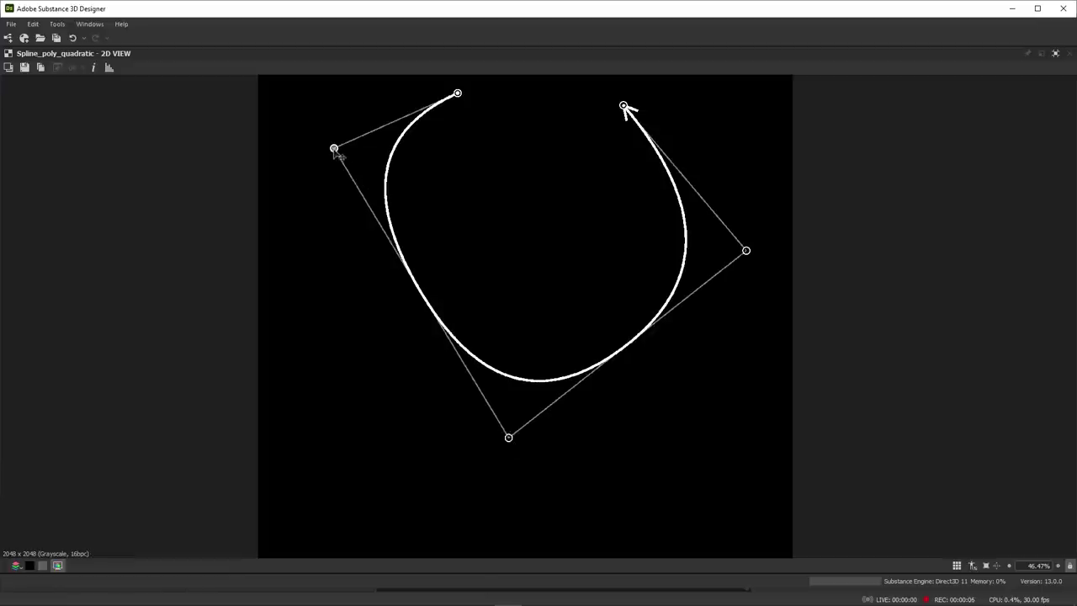
Reshape the Spline (Poly Quadratic) curve by lowering its second point and moving its end point slightly down and inward
{"action": "left_click_drag", "start_coordinate": [334, 149], "coordinate": [314, 228]}
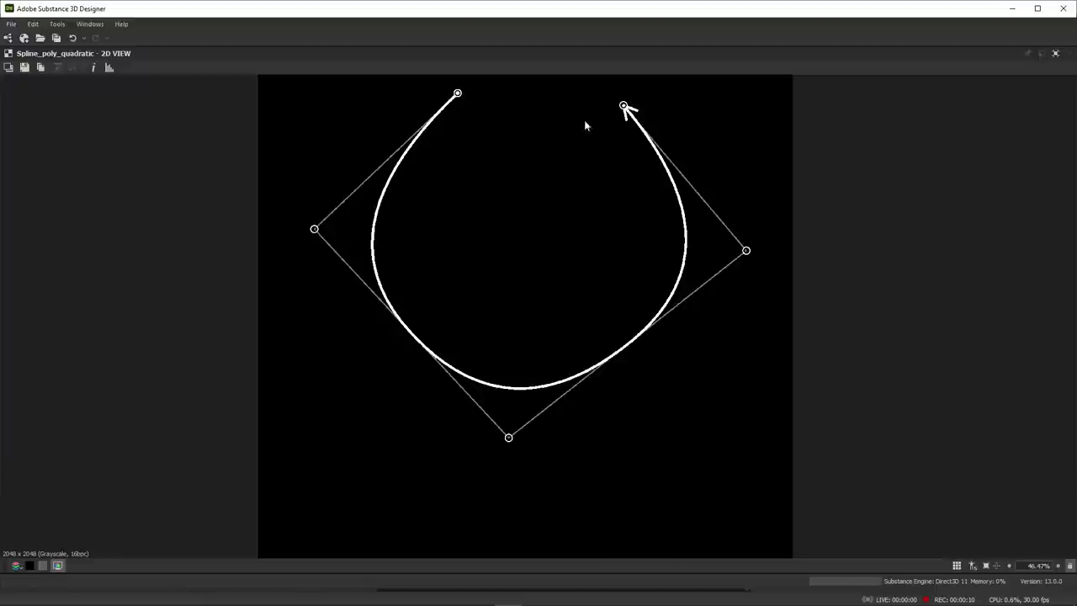
{"action": "left_click_drag", "start_coordinate": [623, 106], "coordinate": [606, 146]}
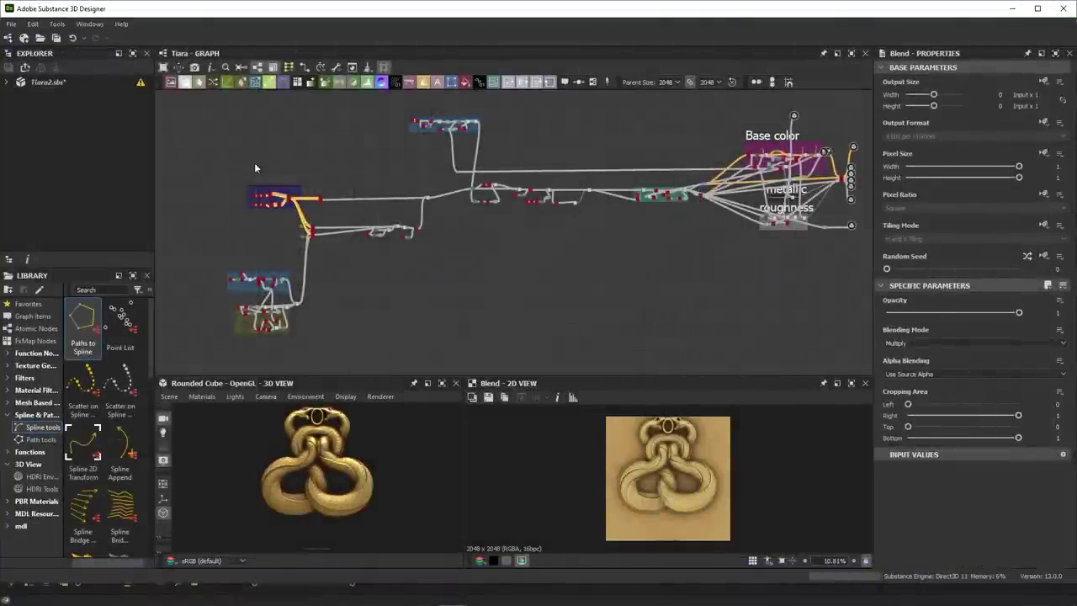
Examine the spline nodes inside the blue frame of the Tiara graph
{"action": "scroll", "coordinate": [290, 202], "scroll_direction": "up", "scroll_amount": 6}
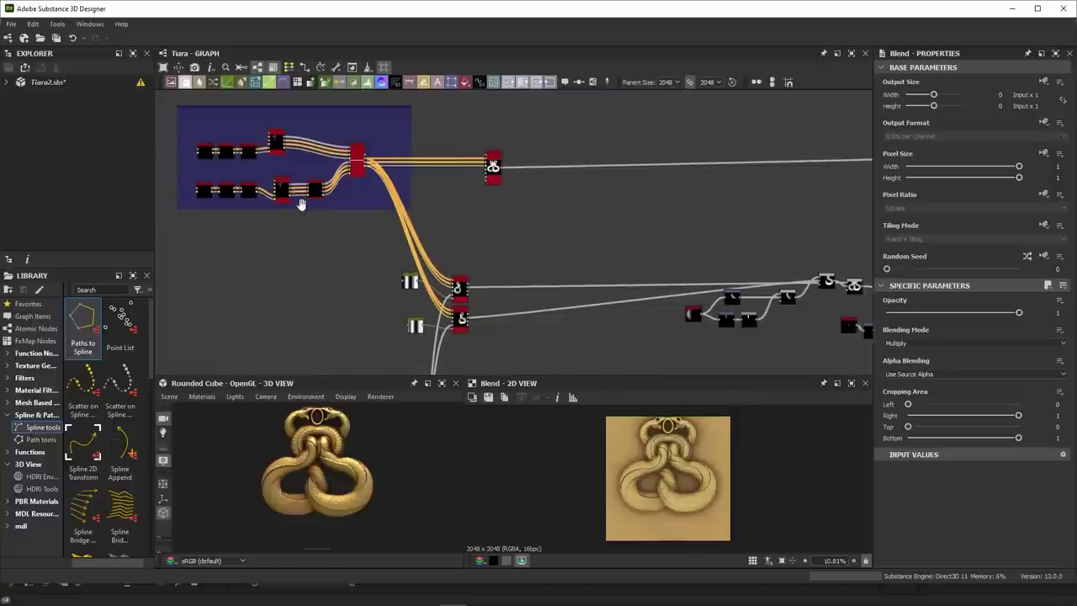
{"action": "middle_click_drag", "start_coordinate": [360, 212], "coordinate": [370, 215]}
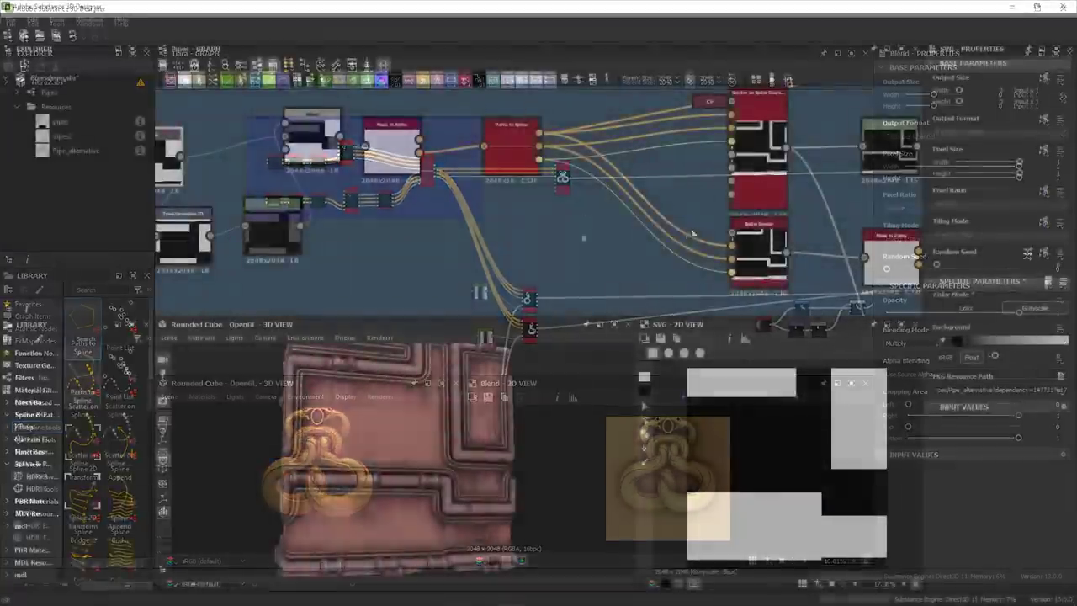
Bend the cable bundle in the Pipes graph downward by moving a control point of the selected spline
{"action": "scroll", "coordinate": [619, 163], "scroll_direction": "up", "scroll_amount": 4}
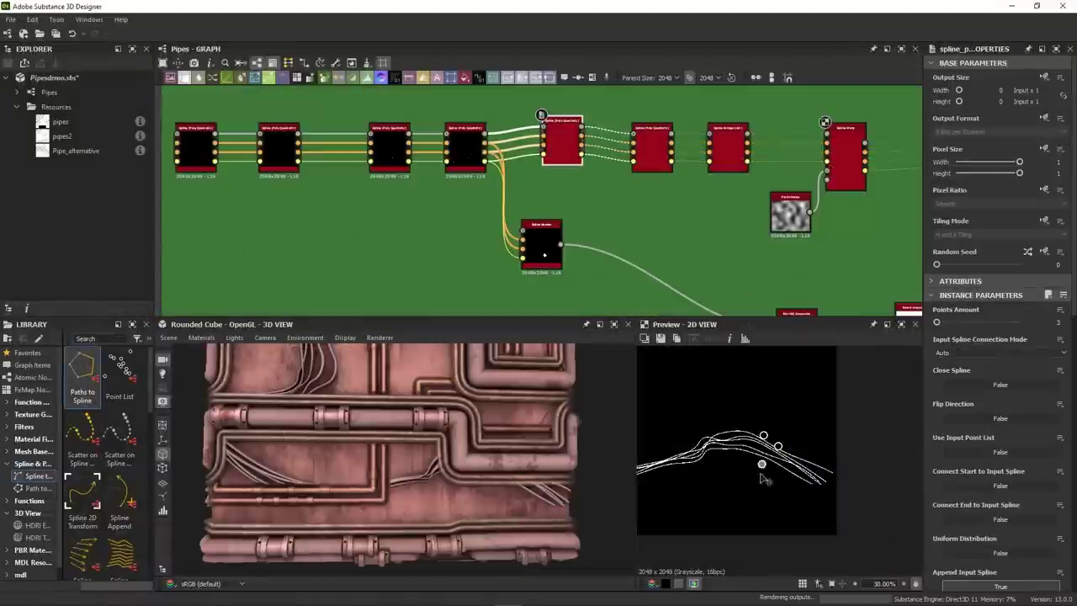
{"action": "left_click_drag", "start_coordinate": [765, 476], "coordinate": [751, 507]}
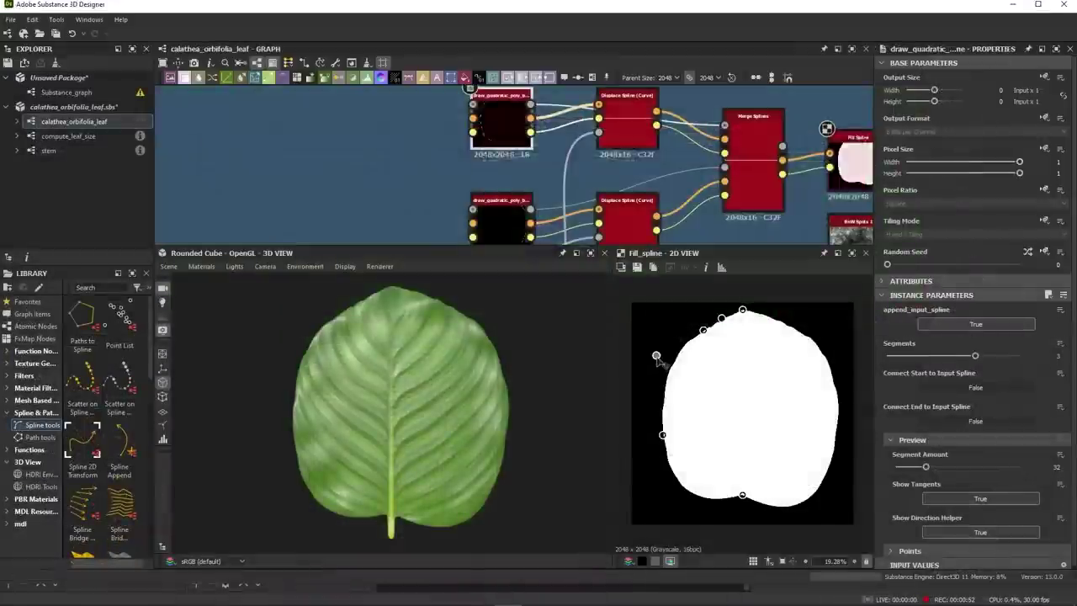
Reshape both halves of the calathea leaf outline by moving the control points of its two quadratic splines
{"action": "mouse_move", "coordinate": [656, 356]}
{"action": "left_mouse_down"}
{"action": "mouse_move", "coordinate": [692, 377]}
{"action": "mouse_move", "coordinate": [641, 360]}
{"action": "left_mouse_up"}
{"action": "left_click_drag", "start_coordinate": [663, 434], "coordinate": [679, 433]}
{"action": "left_click_drag", "start_coordinate": [722, 318], "coordinate": [724, 325]}
{"action": "left_click", "coordinate": [501, 218]}
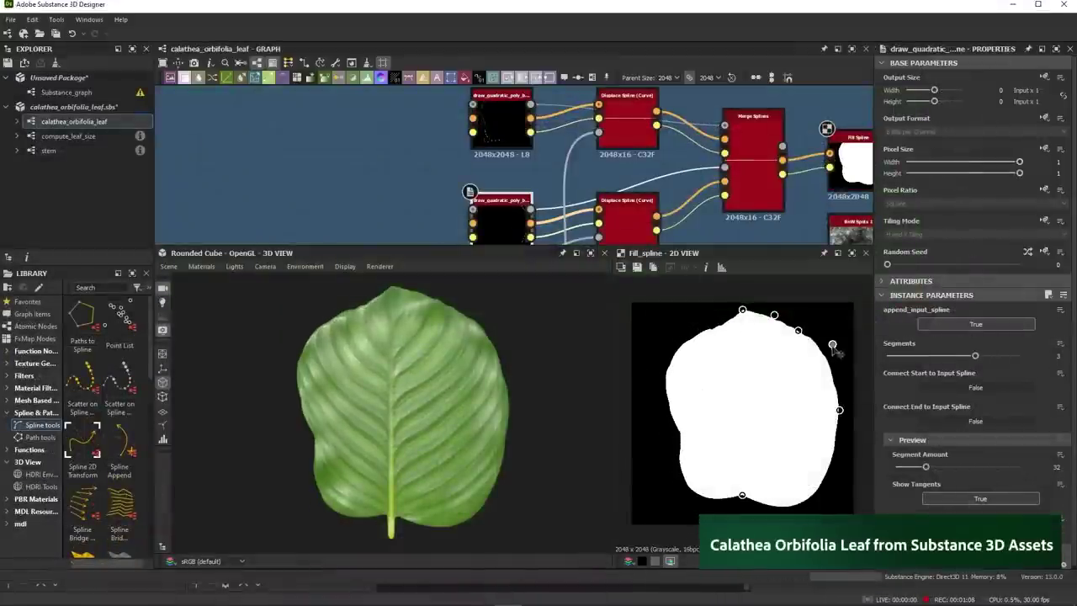
{"action": "left_click_drag", "start_coordinate": [832, 346], "coordinate": [849, 342]}
{"action": "left_click_drag", "start_coordinate": [833, 414], "coordinate": [814, 416]}
{"action": "left_click_drag", "start_coordinate": [798, 331], "coordinate": [792, 356]}
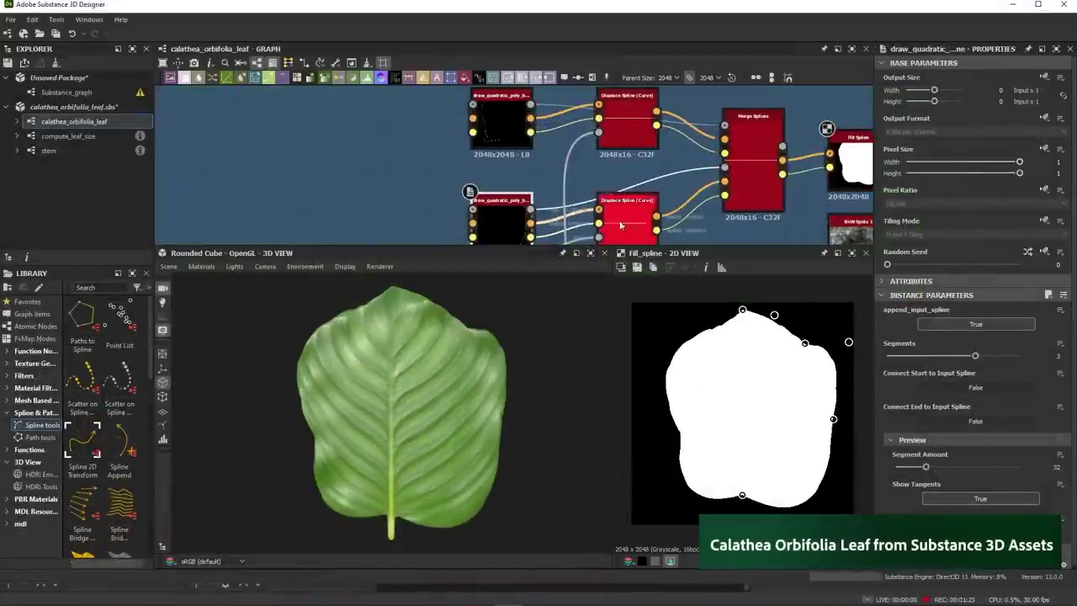
Roughen the leaf outline with the two Displace Spline (Curve) nodes, using a Displace Intensity of 0.03
{"action": "left_click", "coordinate": [627, 202]}
{"action": "left_click", "coordinate": [628, 118]}
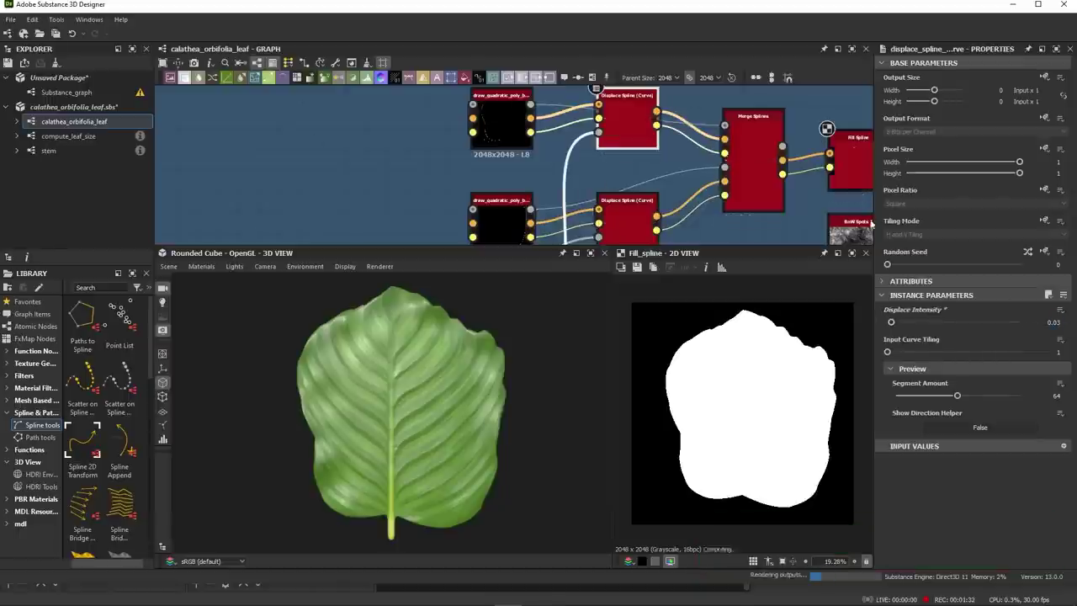
Shift the stripe pattern horizontally with the Transformation 2D node that drives the leaf edge displacement
{"action": "middle_click_drag", "start_coordinate": [362, 236], "coordinate": [617, 126]}
{"action": "scroll", "coordinate": [434, 216], "scroll_direction": "up", "scroll_amount": 1}
{"action": "middle_click_drag", "start_coordinate": [435, 216], "coordinate": [236, 211]}
{"action": "left_click", "coordinate": [616, 183]}
{"action": "left_click_drag", "start_coordinate": [810, 488], "coordinate": [795, 489]}
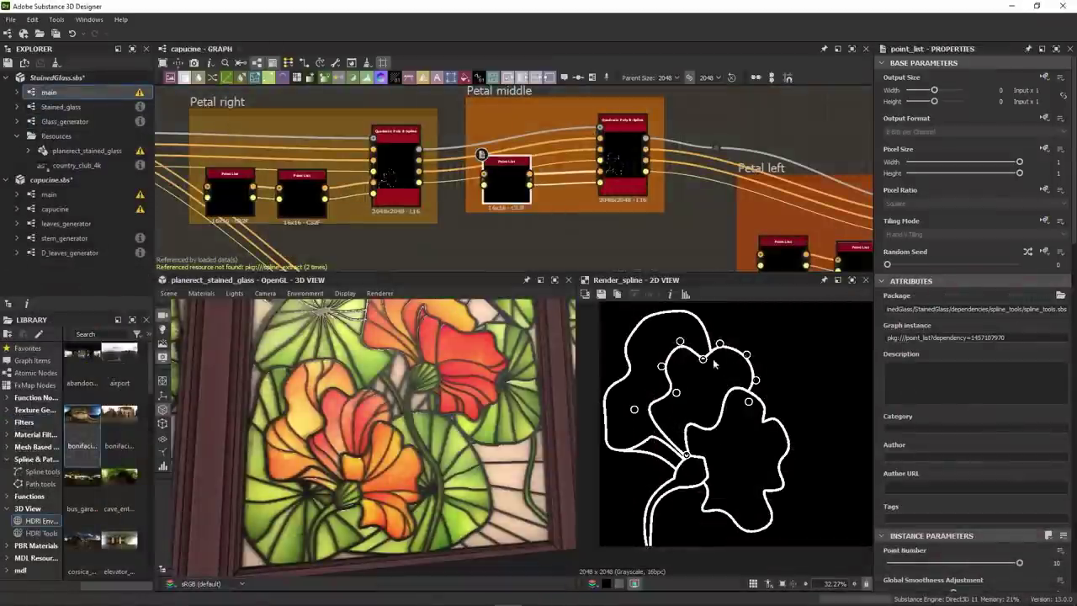
{"action": "left_click_drag", "start_coordinate": [704, 359], "coordinate": [746, 362]}
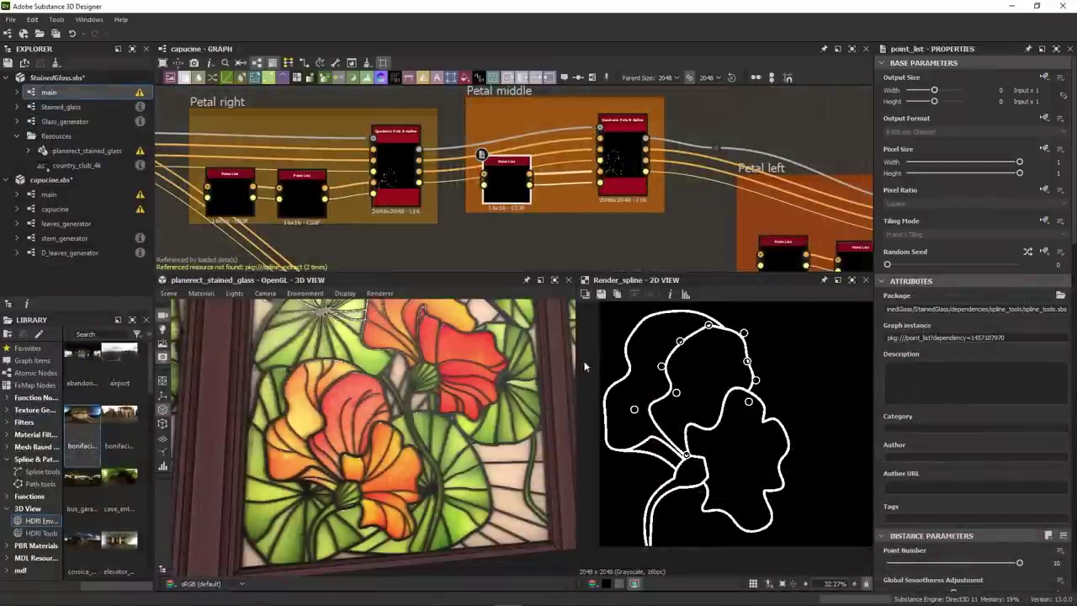
Nudge a control point of the middle petal in the capucine graph and open the right petal's first Point List
{"action": "left_click_drag", "start_coordinate": [676, 393], "coordinate": [673, 397]}
{"action": "double_click", "coordinate": [232, 190]}
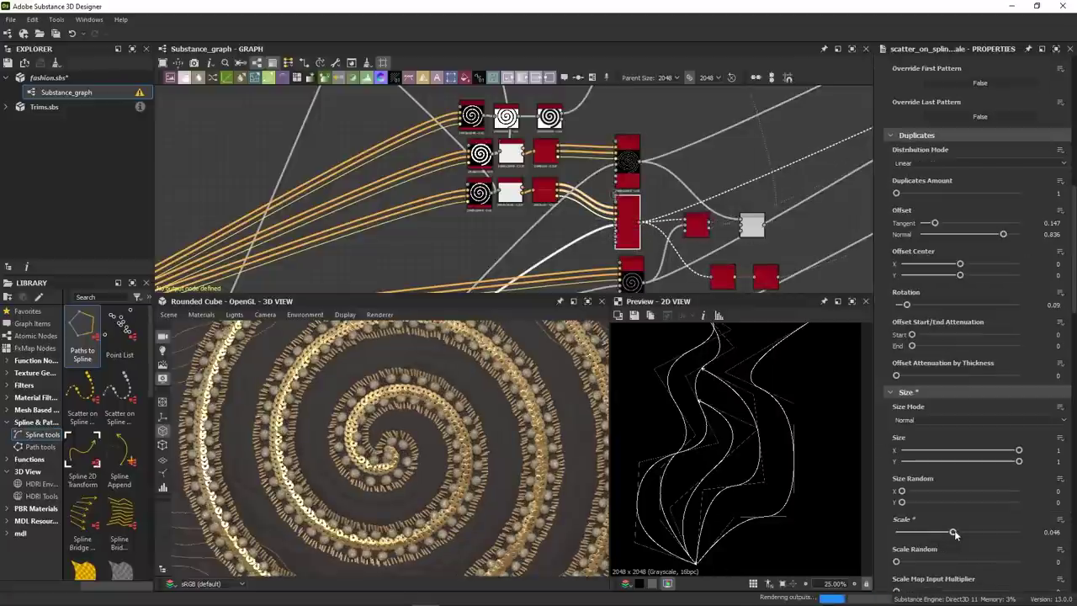
Set the snake spline's point thickness to 0.22 for p4, 0.226 for p6 and 0.145 for p7
{"action": "mouse_move", "coordinate": [955, 534]}
{"action": "left_mouse_down"}
{"action": "mouse_move", "coordinate": [993, 533]}
{"action": "mouse_move", "coordinate": [958, 533]}
{"action": "left_mouse_up"}
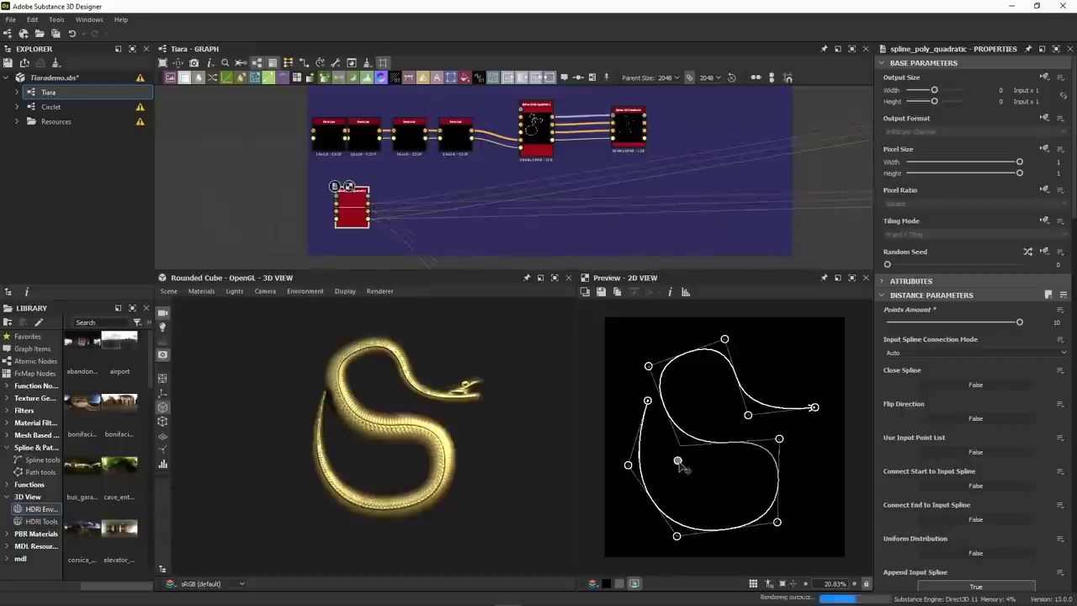
{"action": "scroll", "coordinate": [949, 541], "scroll_direction": "down", "scroll_amount": 6}
{"action": "left_click_drag", "start_coordinate": [949, 530], "coordinate": [950, 533]}
{"action": "left_click_drag", "start_coordinate": [942, 582], "coordinate": [943, 582]}
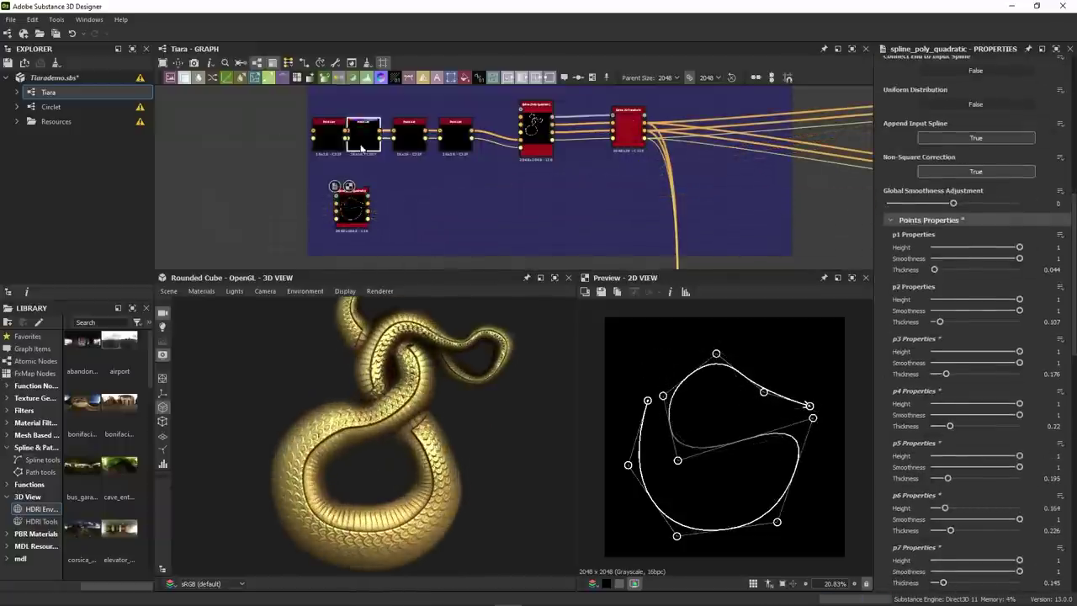
{"action": "left_click", "coordinate": [540, 133]}
{"action": "left_click", "coordinate": [364, 132]}
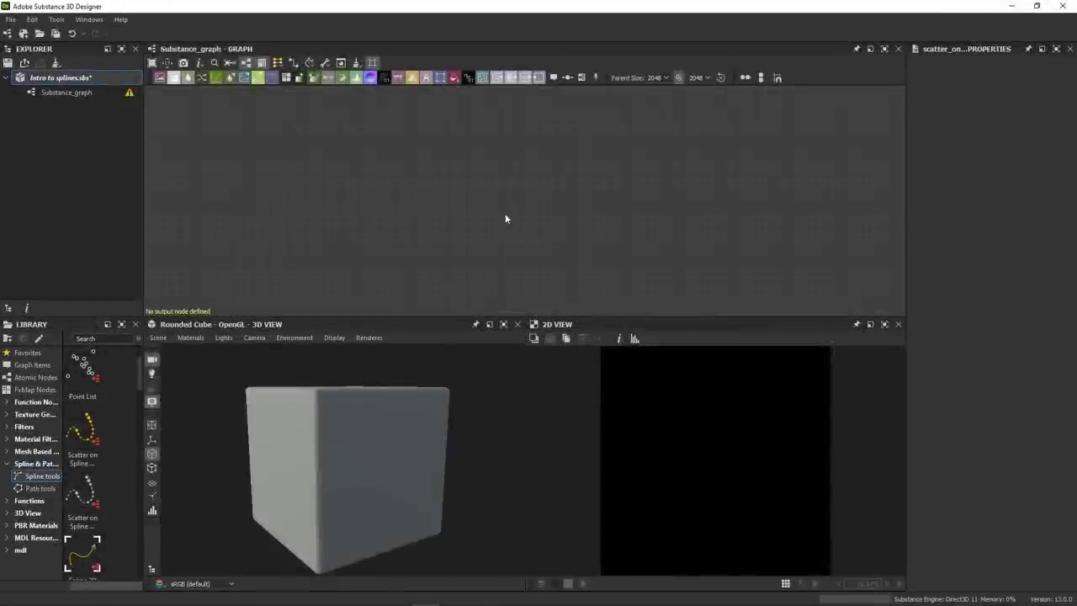
Choose Substance Engine v9 as the Compatibility Display in the project preferences
{"action": "left_click", "coordinate": [34, 18]}
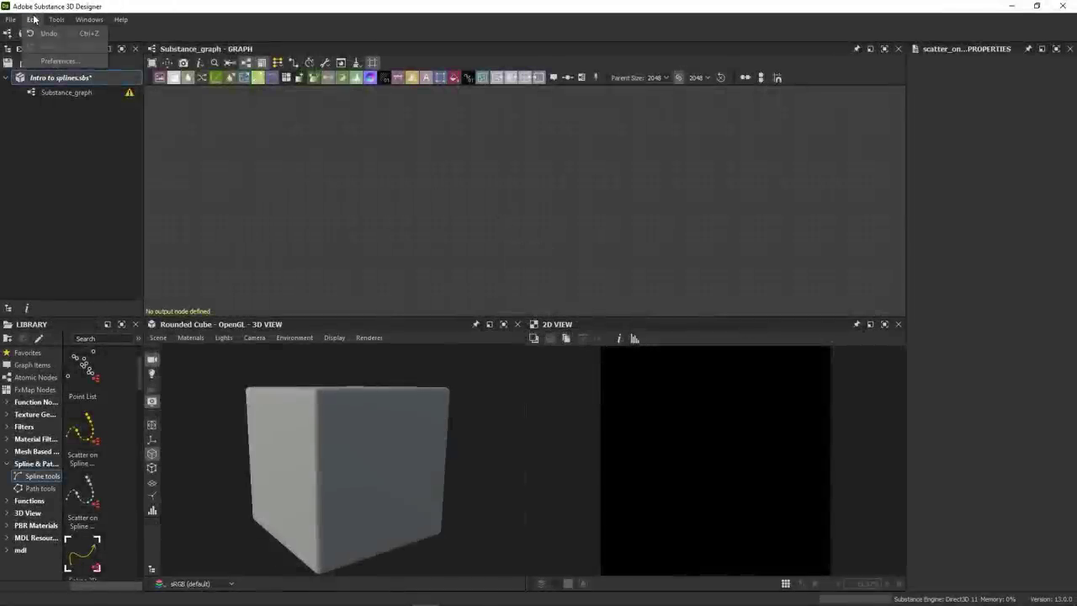
{"action": "left_click", "coordinate": [42, 61]}
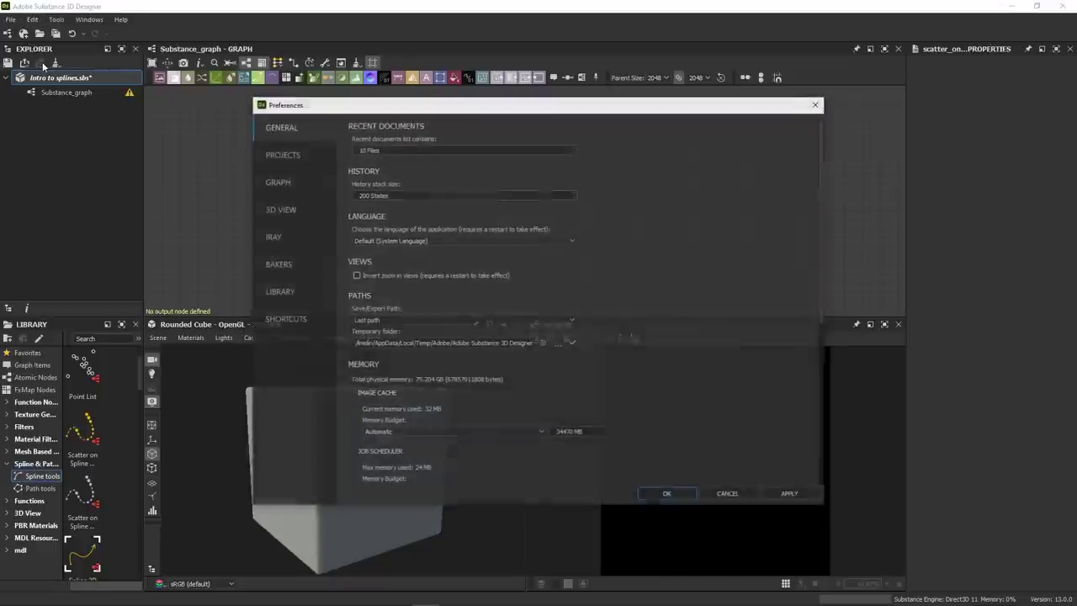
{"action": "left_click", "coordinate": [278, 156]}
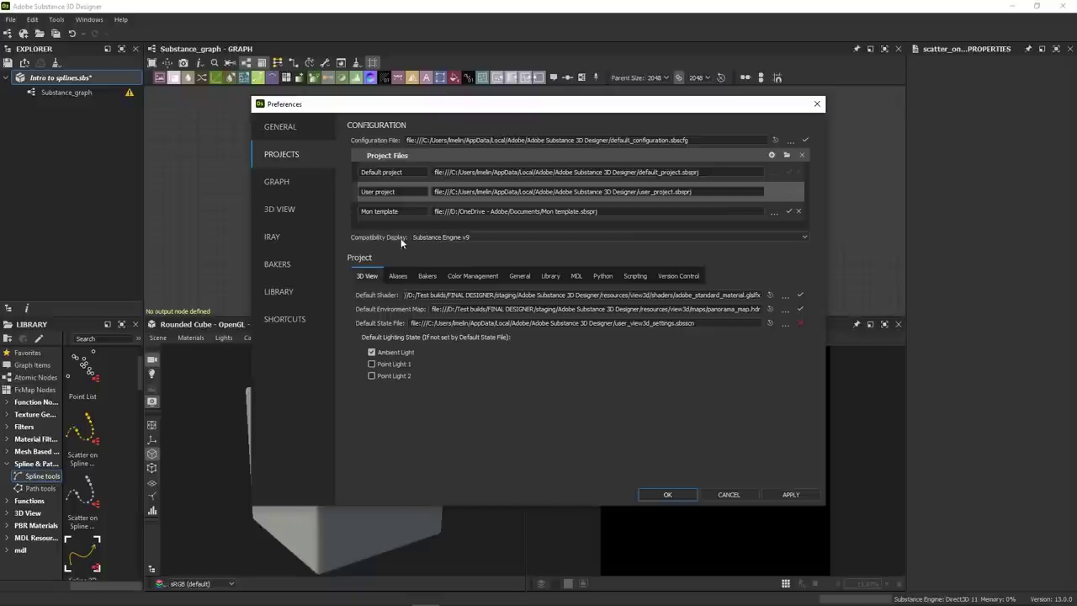
{"action": "left_click", "coordinate": [460, 238]}
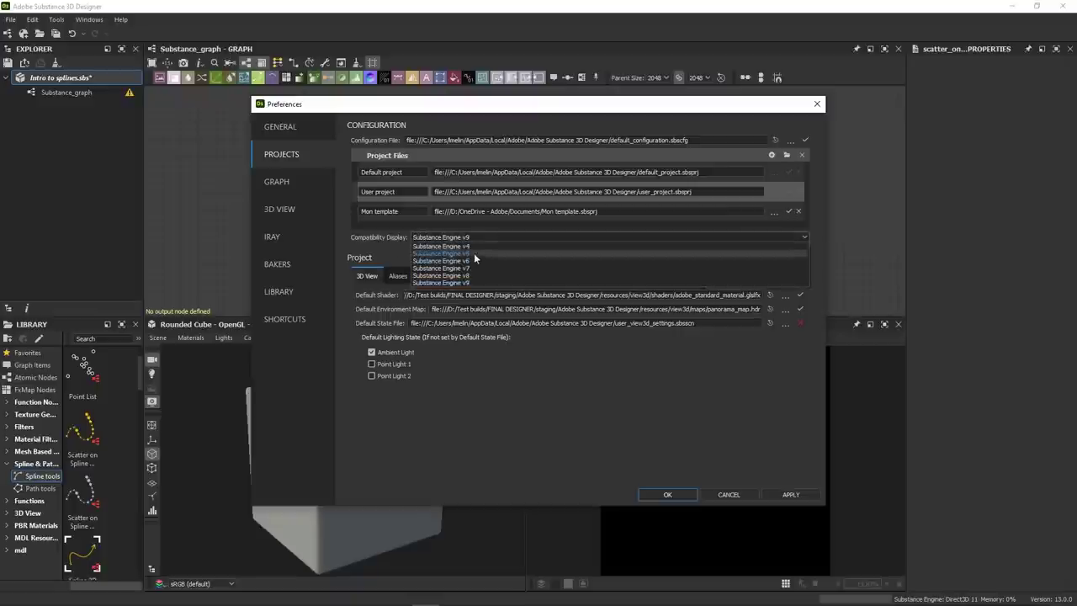
{"action": "left_click", "coordinate": [461, 282]}
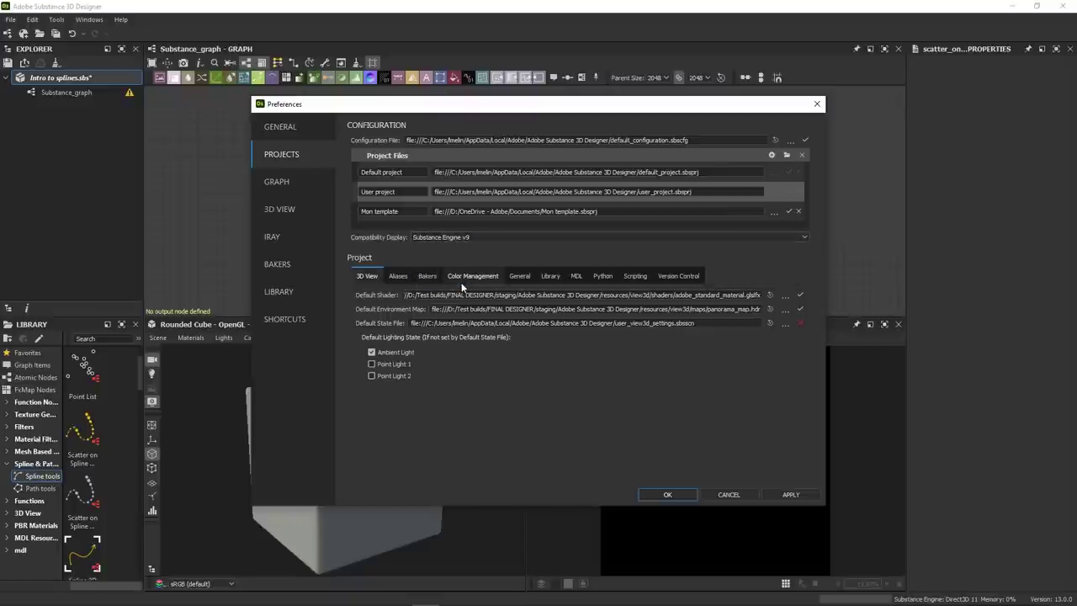
Review the graph preferences, then apply and close the preferences
{"action": "left_click", "coordinate": [291, 183]}
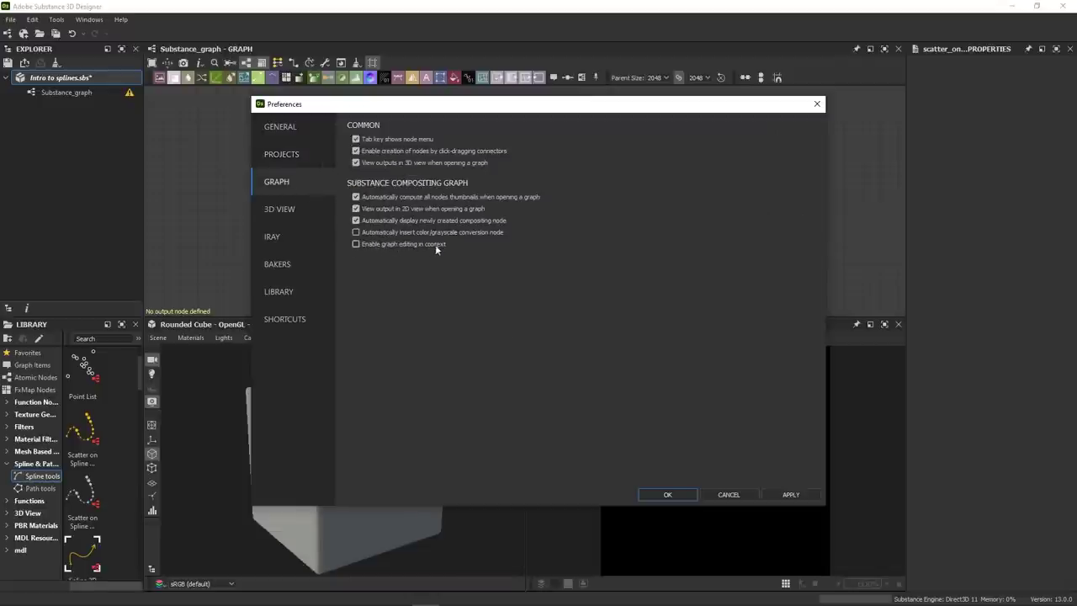
{"action": "left_click", "coordinate": [789, 496]}
{"action": "left_click", "coordinate": [665, 494]}
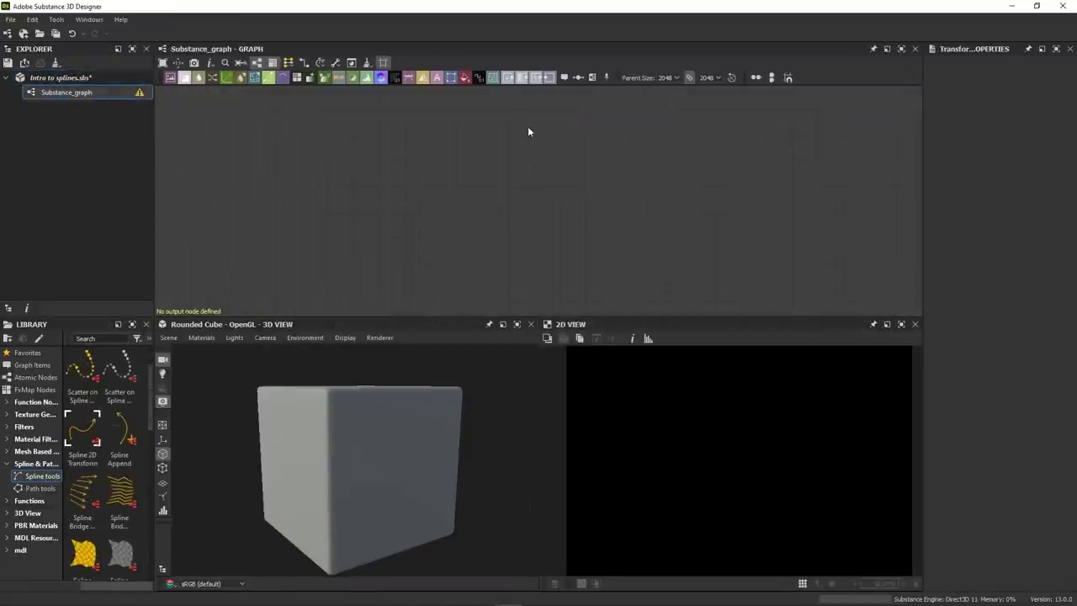
Search the graph's node list for "spline" and dismiss it without adding a node
{"action": "key", "text": "space"}
{"action": "type", "text": "spline"}
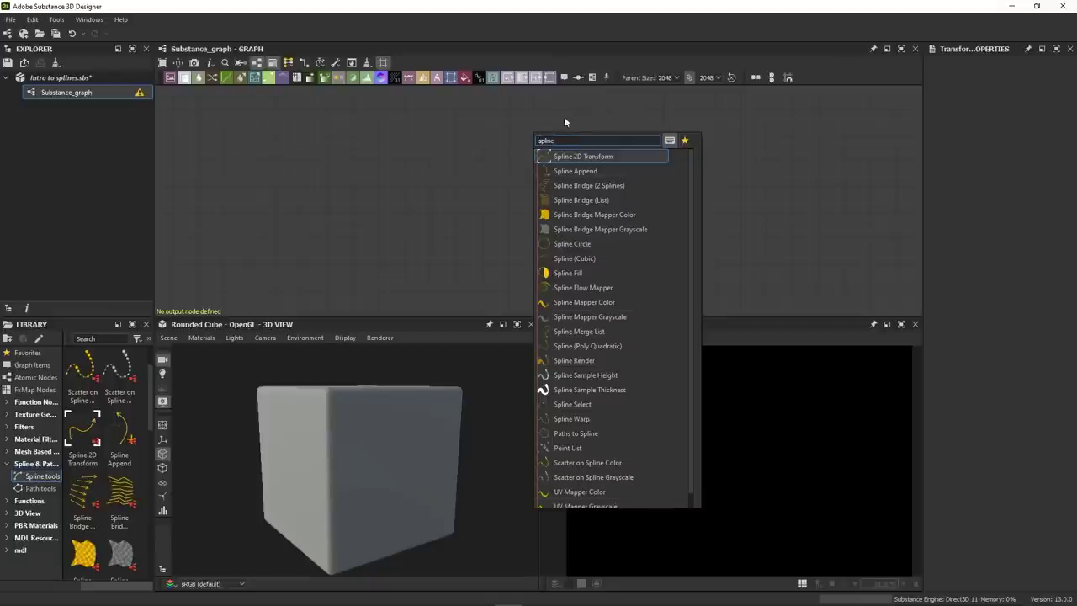
{"action": "left_click", "coordinate": [497, 112]}
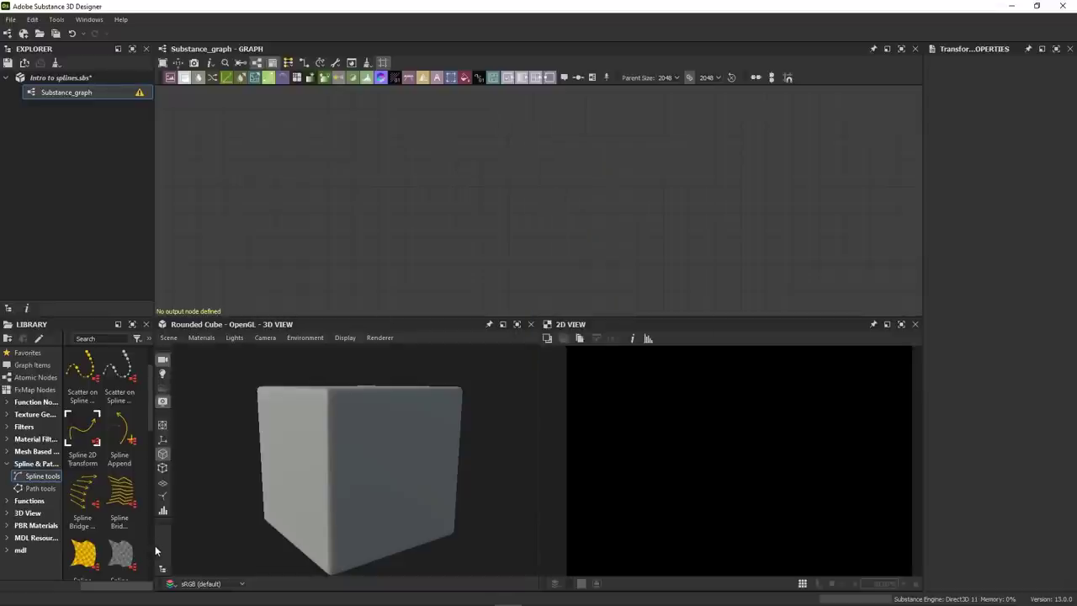
Widen the library and read the descriptions of spline tools such as Spline Mapper Grayscale and Spline Circle
{"action": "left_click_drag", "start_coordinate": [154, 545], "coordinate": [301, 545]}
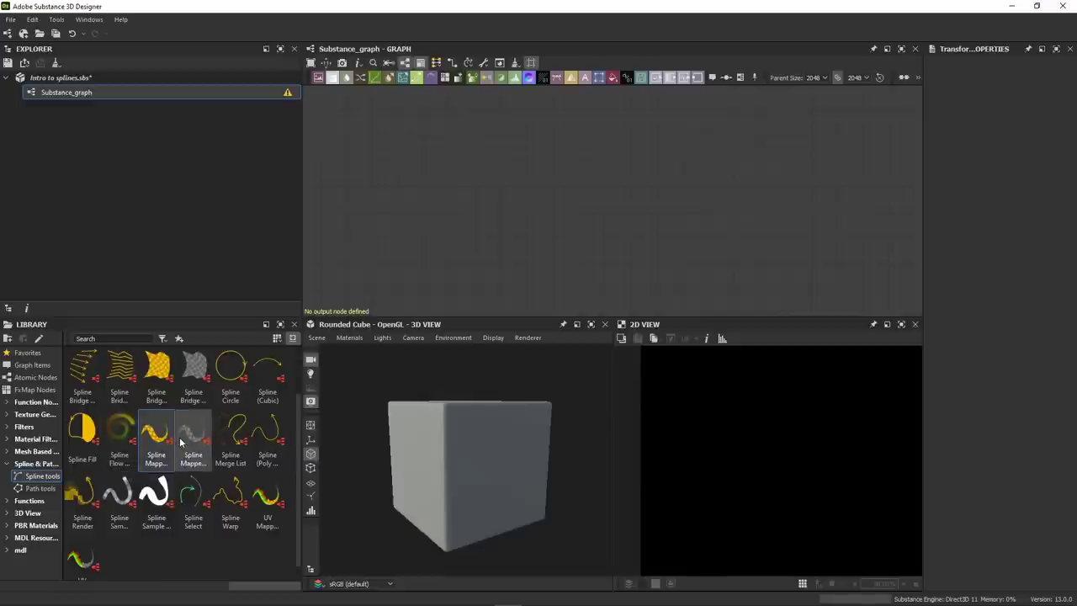
{"action": "mouse_move", "coordinate": [190, 441]}
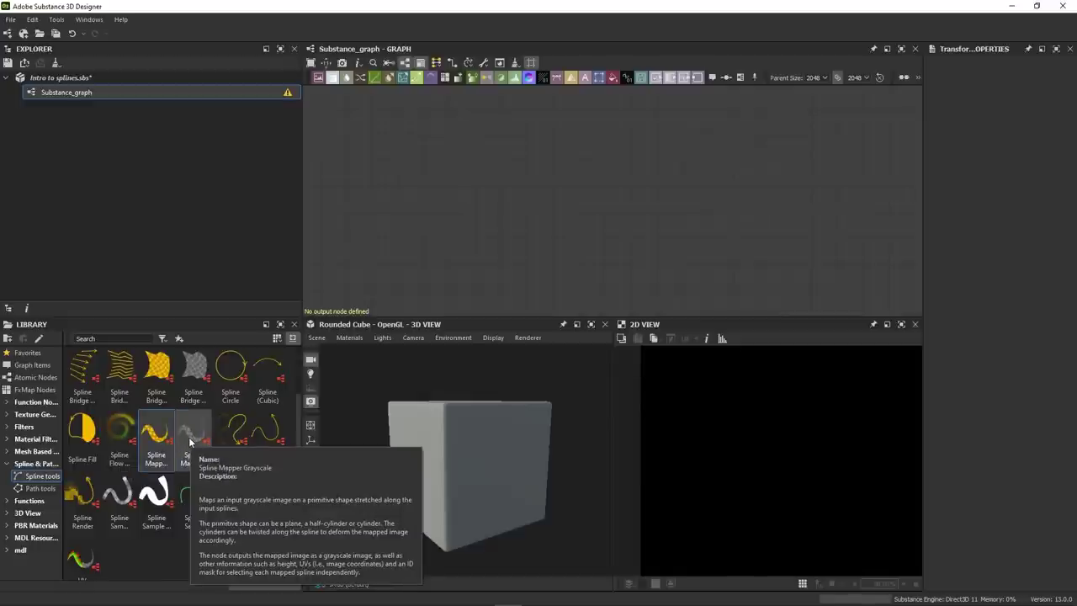
{"action": "mouse_move", "coordinate": [226, 396]}
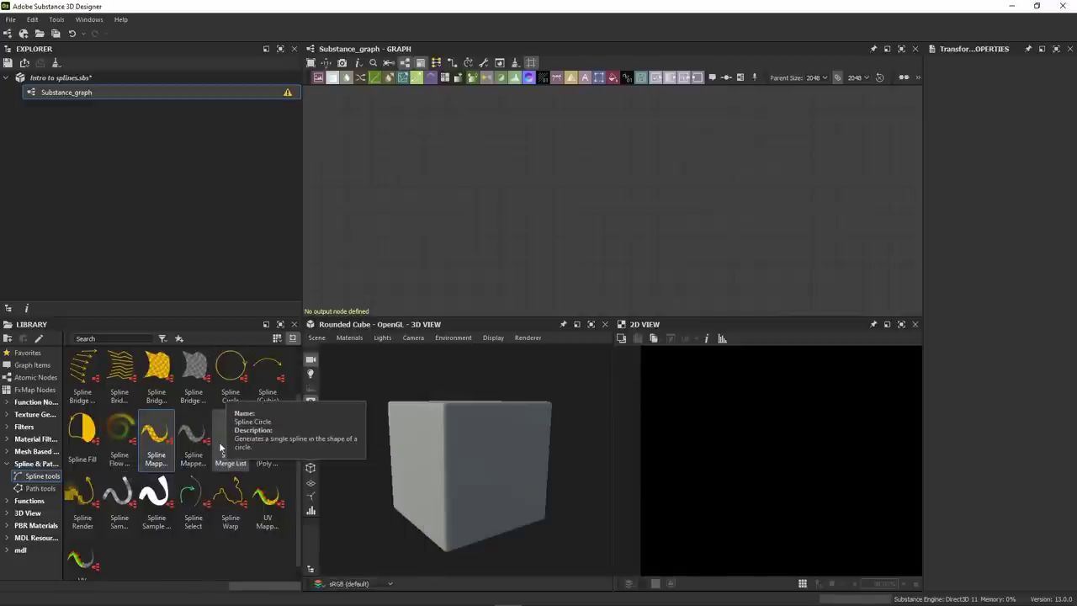
{"action": "mouse_move", "coordinate": [221, 449]}
{"action": "mouse_move", "coordinate": [208, 506]}
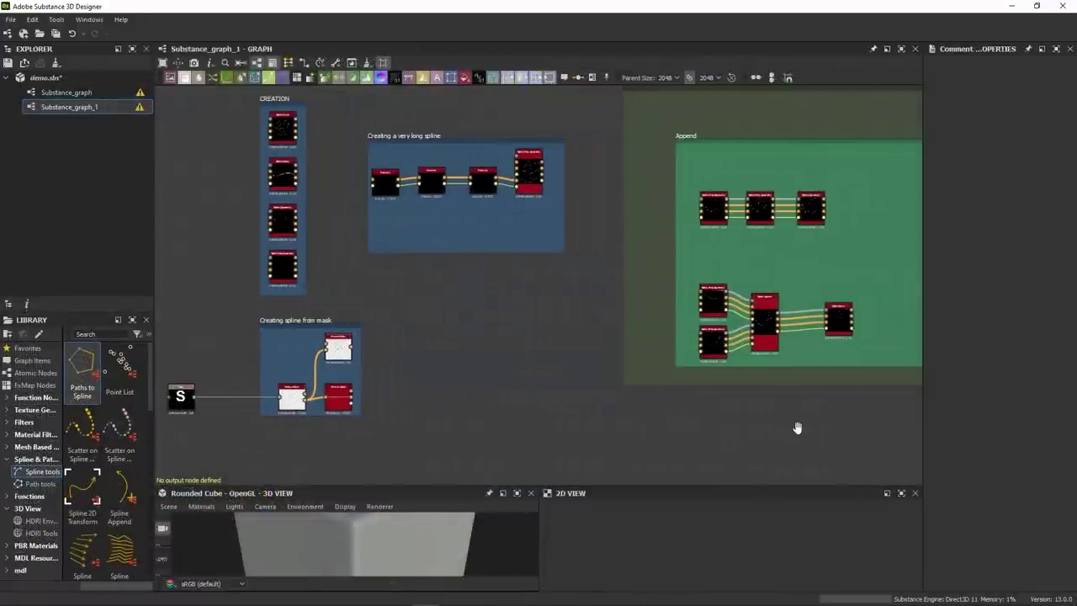
Look through the framed node groups of the demo graph, including BRIDGES and MODIFY
{"action": "middle_click_drag", "start_coordinate": [798, 428], "coordinate": [291, 428]}
{"action": "middle_click_drag", "start_coordinate": [865, 435], "coordinate": [157, 445]}
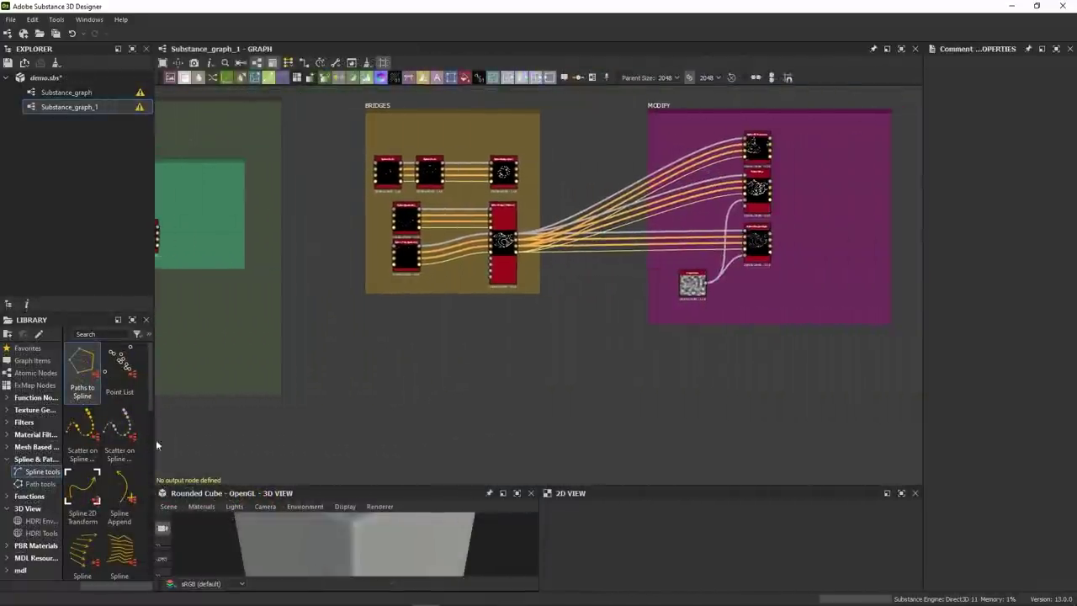
{"action": "middle_click_drag", "start_coordinate": [798, 411], "coordinate": [47, 413]}
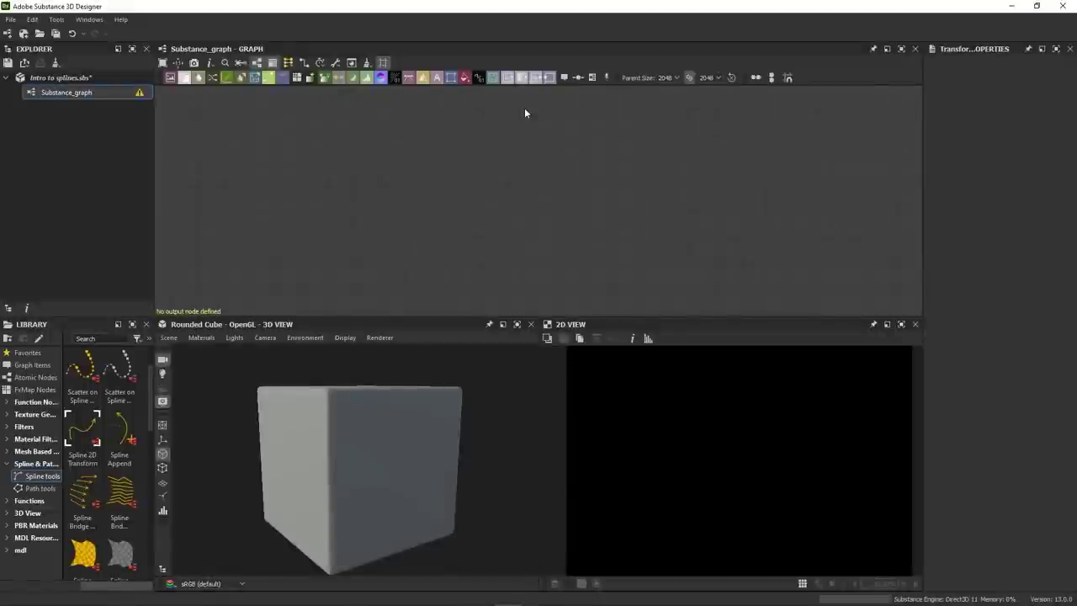
Add Spline Circle, Spline (Cubic) and Spline (Poly Quadratic) nodes to the empty graph
{"action": "key", "text": "space"}
{"action": "type", "text": "splin"}
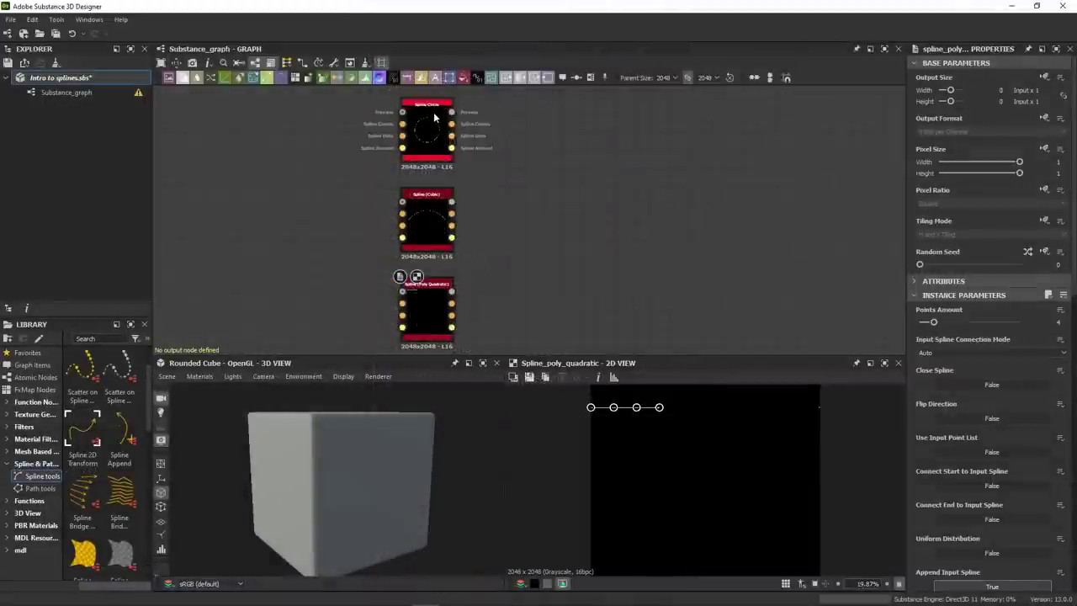
{"action": "scroll", "coordinate": [446, 138], "scroll_direction": "up", "scroll_amount": 5}
{"action": "scroll", "coordinate": [515, 208], "scroll_direction": "up", "scroll_amount": 2}
{"action": "middle_click_drag", "start_coordinate": [528, 208], "coordinate": [611, 211]}
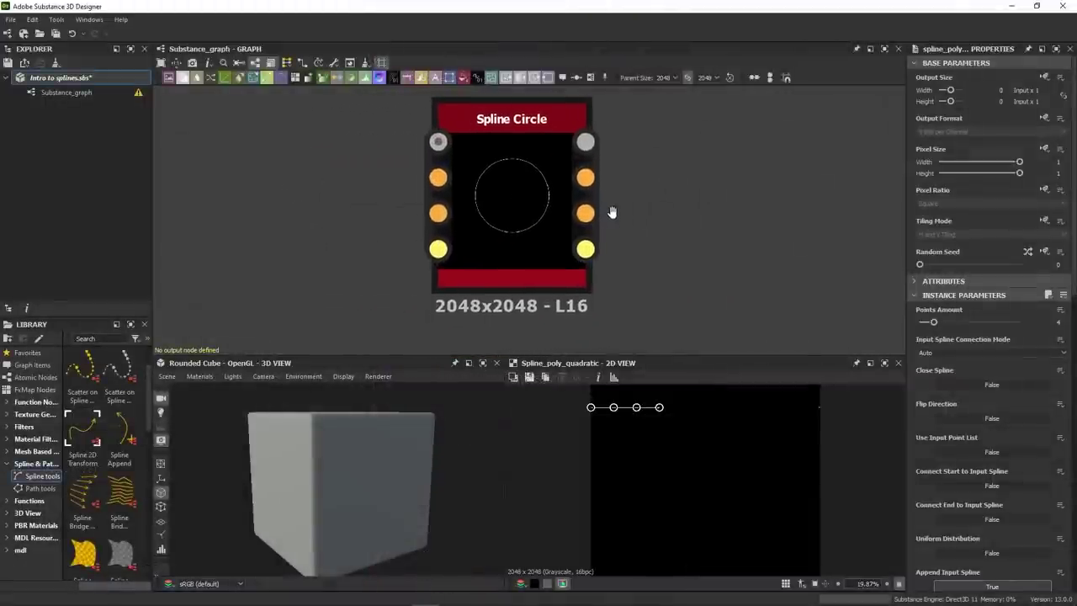
Preview the Spline Circle node, set its Circle Radius to 0.22 and Circle Size X to 0.54, and try a post-rotation
{"action": "double_click", "coordinate": [586, 142]}
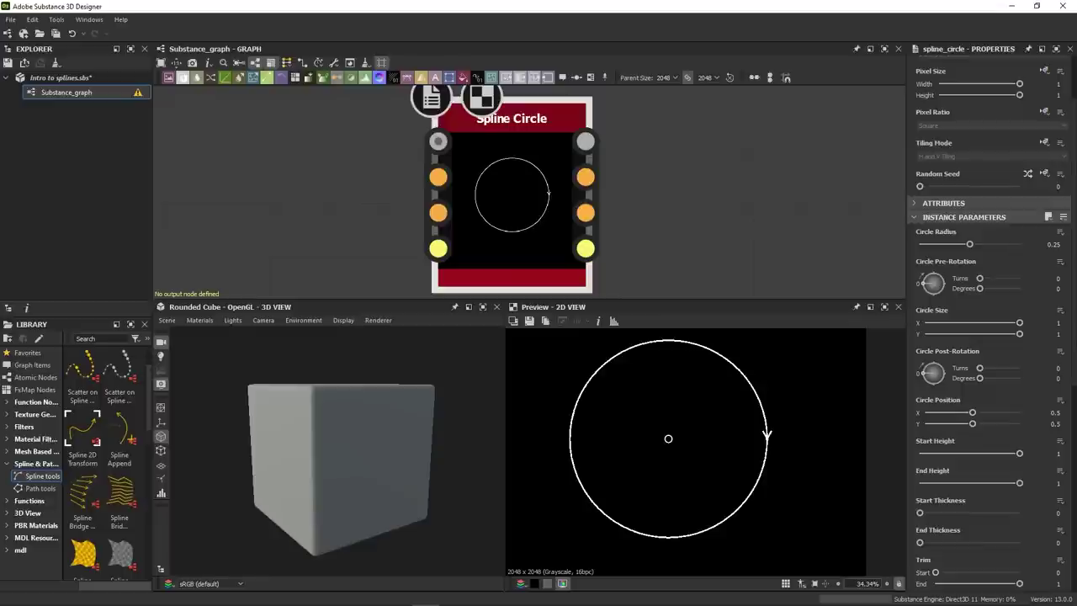
{"action": "mouse_move", "coordinate": [968, 244]}
{"action": "left_mouse_down"}
{"action": "mouse_move", "coordinate": [1010, 244]}
{"action": "mouse_move", "coordinate": [963, 244]}
{"action": "left_mouse_up"}
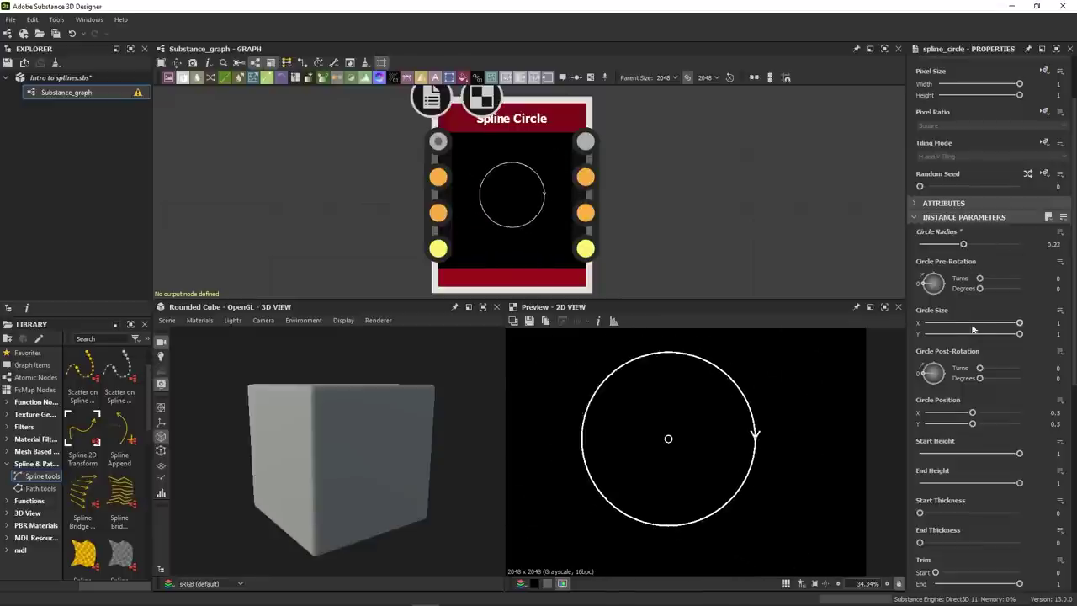
{"action": "left_click_drag", "start_coordinate": [972, 324], "coordinate": [976, 331]}
{"action": "left_click_drag", "start_coordinate": [980, 377], "coordinate": [986, 379]}
{"action": "key", "text": "ctrl+z"}
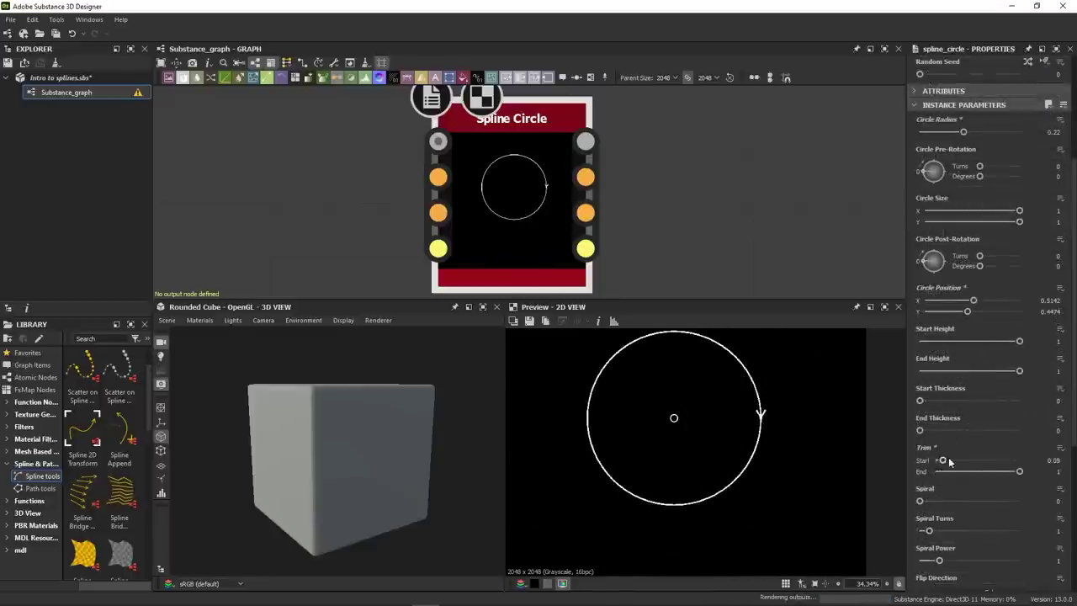
Turn the circle into a spiral by setting Spiral to 0.93 and raising Spiral Turns
{"action": "left_click_drag", "start_coordinate": [944, 455], "coordinate": [1012, 500]}
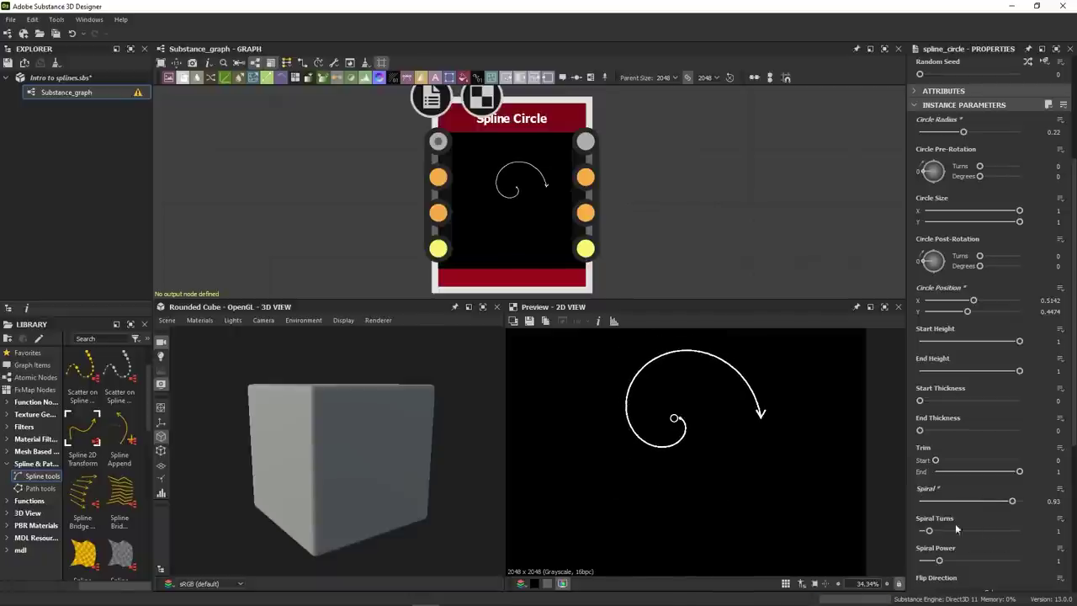
{"action": "left_click_drag", "start_coordinate": [928, 531], "coordinate": [955, 531]}
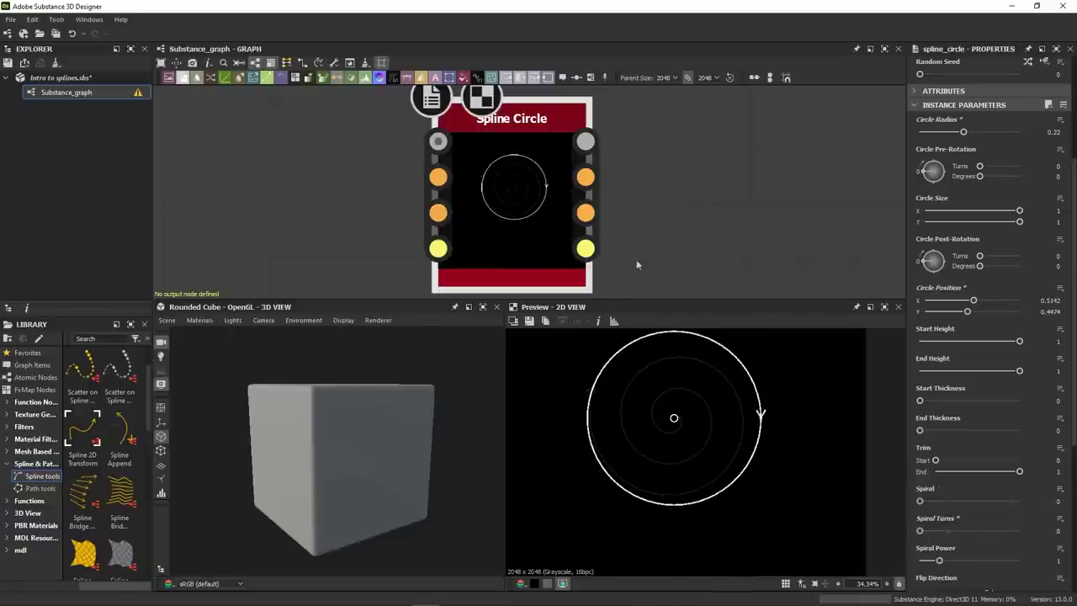
Reshape the Spline (Cubic) by moving its tangent and end points, and bend the Spline (Poly Quadratic) into an arc
{"action": "middle_click_drag", "start_coordinate": [636, 259], "coordinate": [639, 132]}
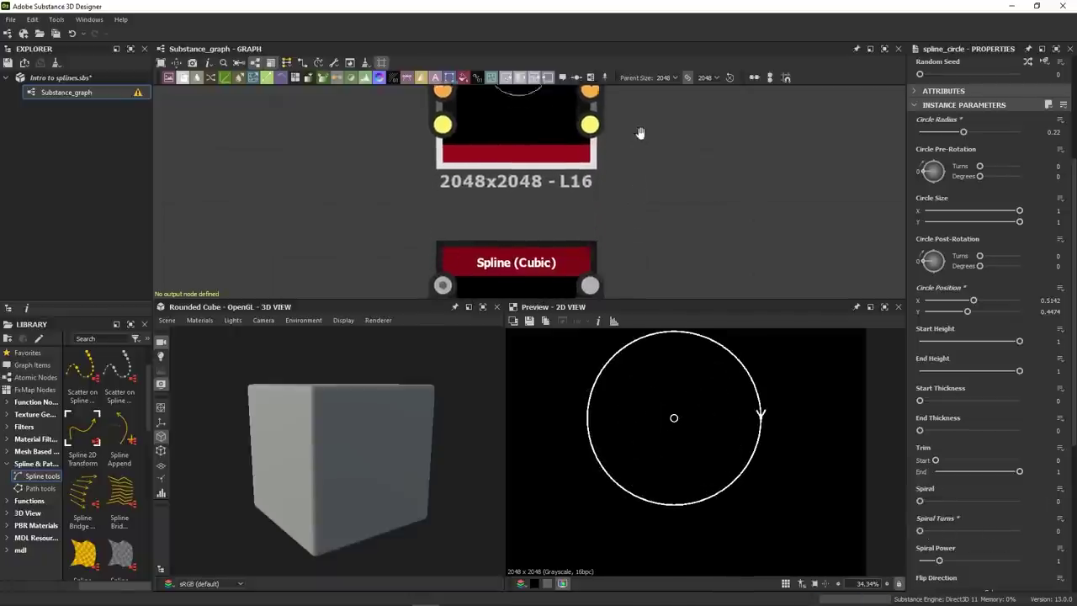
{"action": "middle_click_drag", "start_coordinate": [637, 268], "coordinate": [648, 136]}
{"action": "left_click_drag", "start_coordinate": [625, 386], "coordinate": [577, 392]}
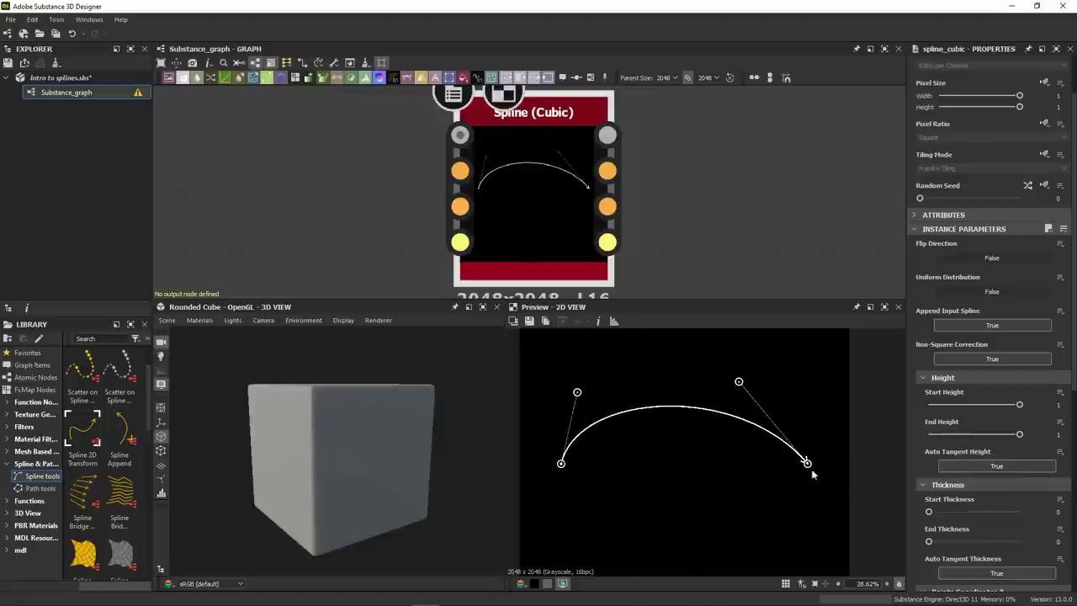
{"action": "left_click_drag", "start_coordinate": [807, 463], "coordinate": [689, 346]}
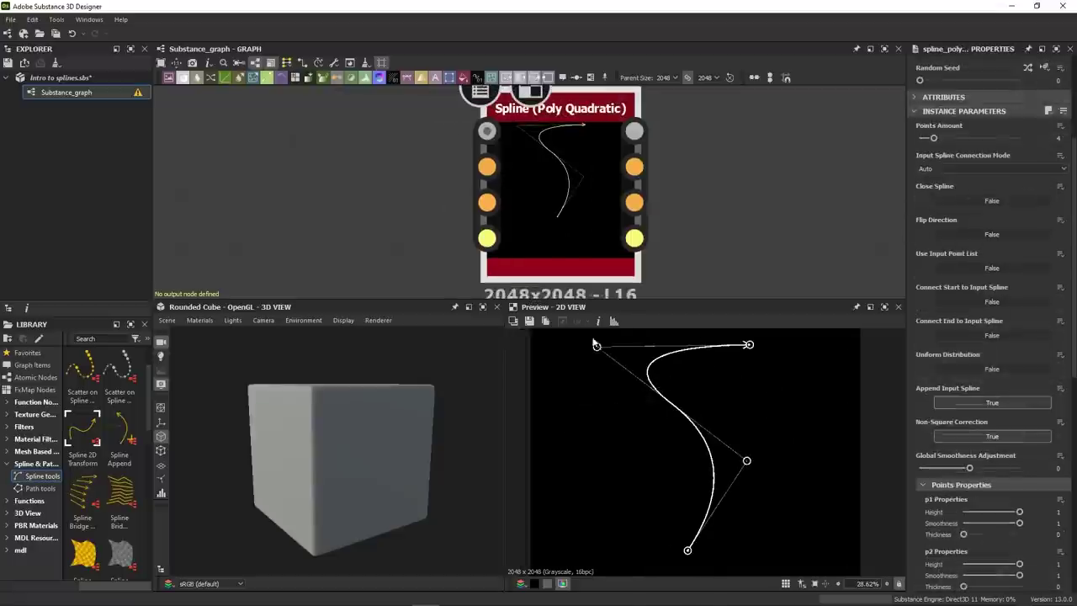
{"action": "left_click_drag", "start_coordinate": [755, 457], "coordinate": [795, 523]}
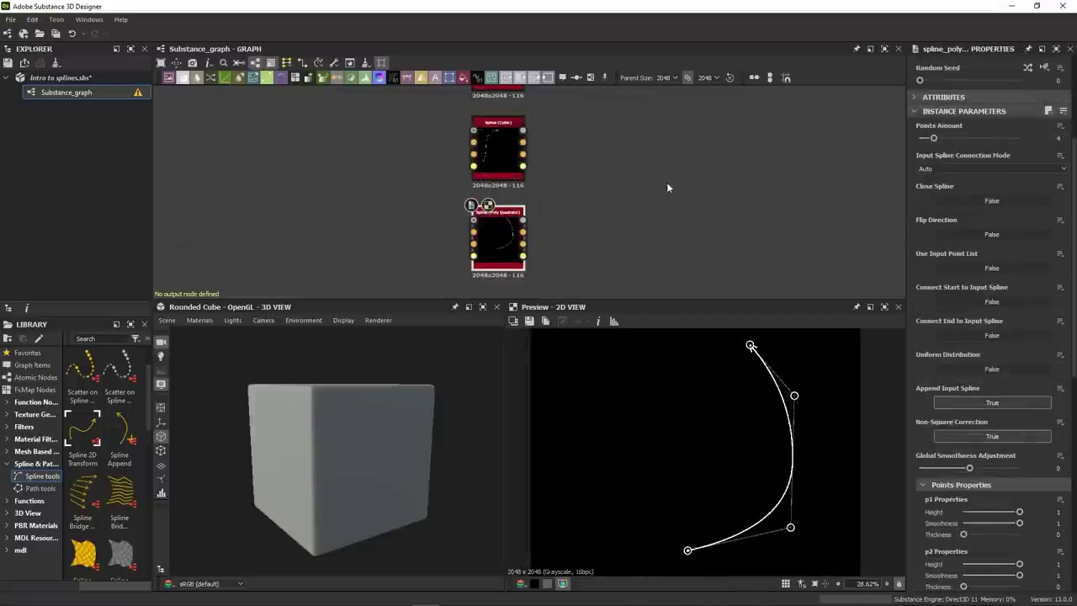
Add a Spline Bridge (2 Splines) node and feed it all outputs of the Spline (Cubic) and Spline (Poly Quadratic) nodes
{"action": "middle_click_drag", "start_coordinate": [667, 187], "coordinate": [631, 169]}
{"action": "left_click", "coordinate": [634, 173]}
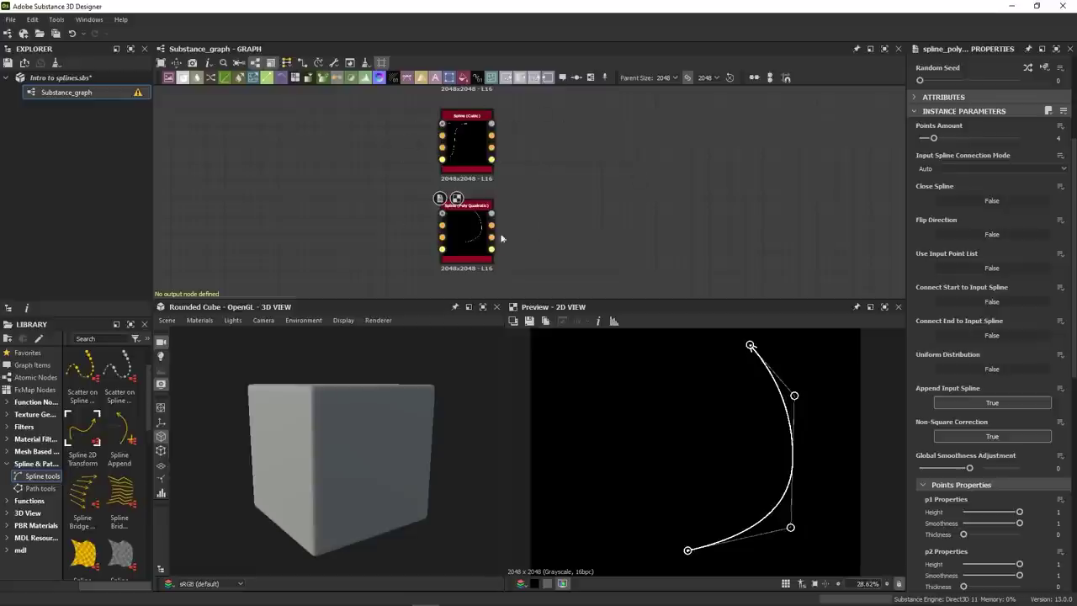
{"action": "key", "text": "space"}
{"action": "type", "text": "bridg"}
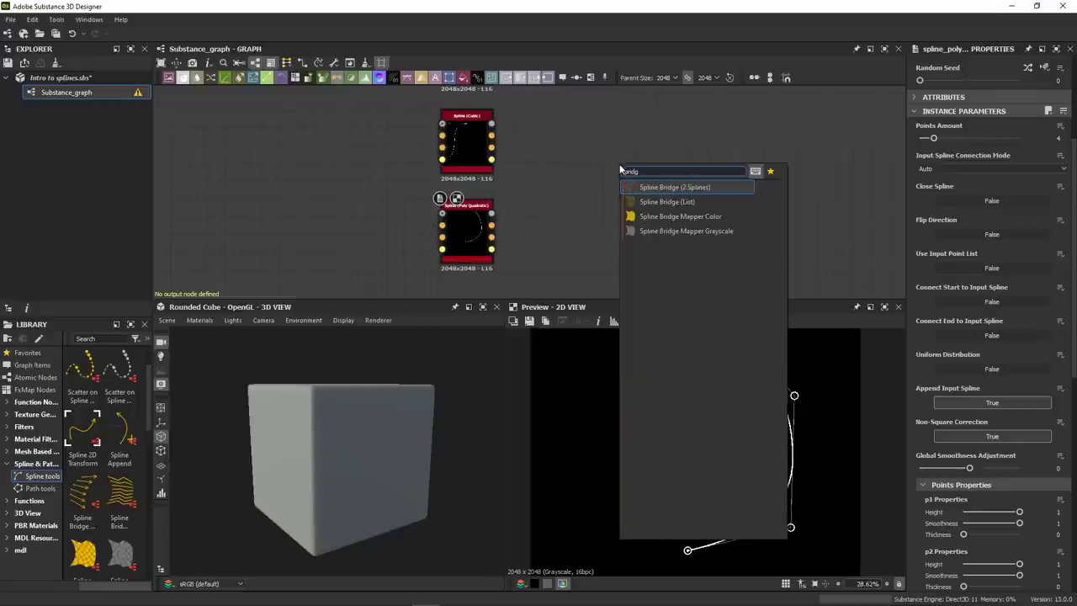
{"action": "left_click", "coordinate": [635, 184]}
{"action": "left_click_drag", "start_coordinate": [492, 159], "coordinate": [586, 159]}
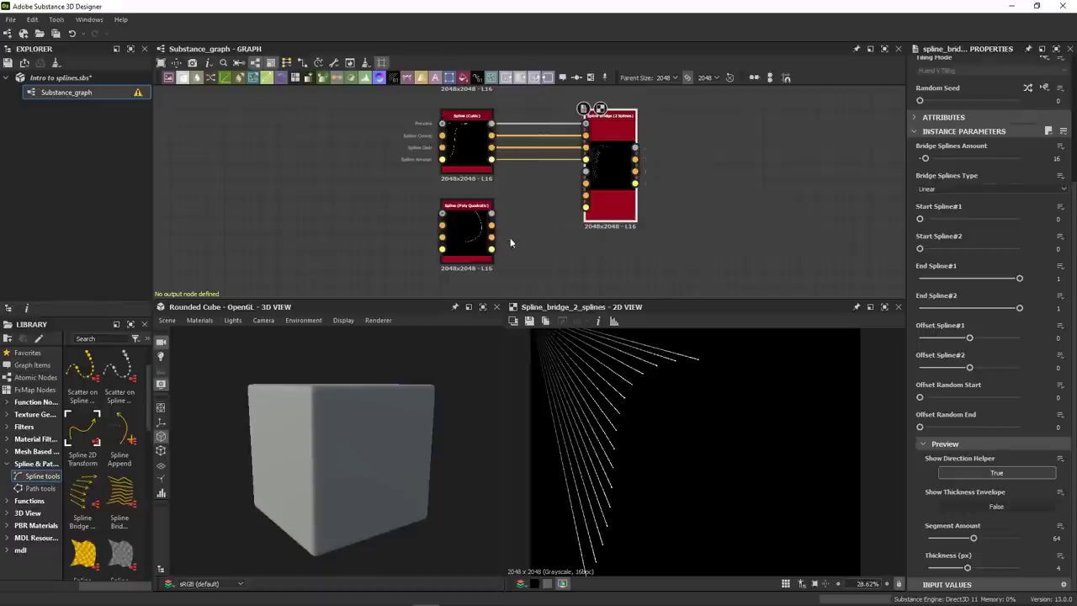
{"action": "left_click_drag", "start_coordinate": [492, 249], "coordinate": [586, 207]}
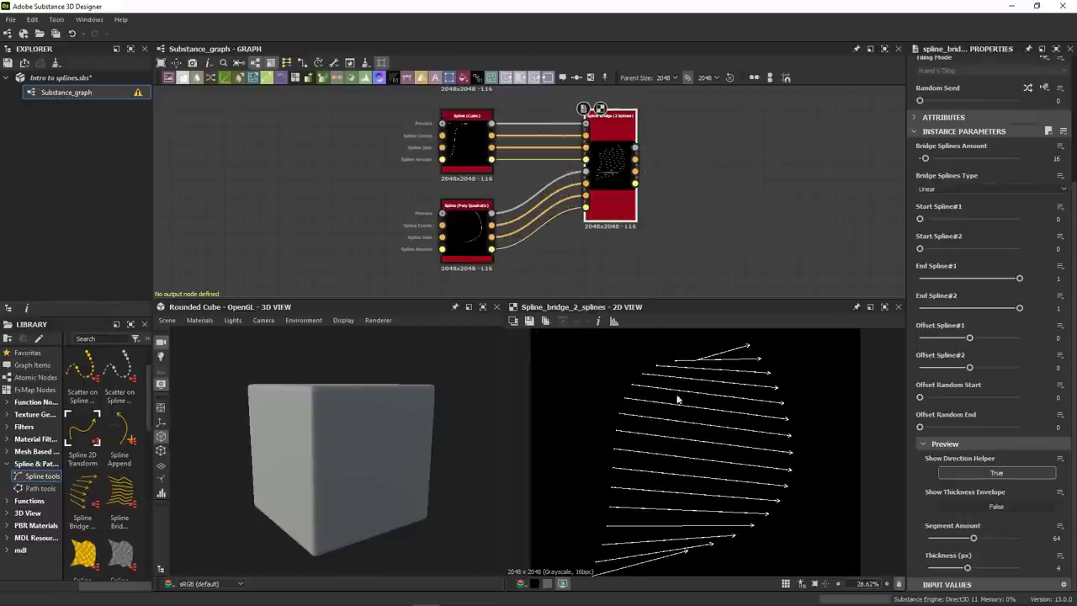
Set the Spline Bridge node's Bridge Splines Type to Cubic Bezier
{"action": "left_click", "coordinate": [992, 188]}
{"action": "left_click", "coordinate": [967, 207]}
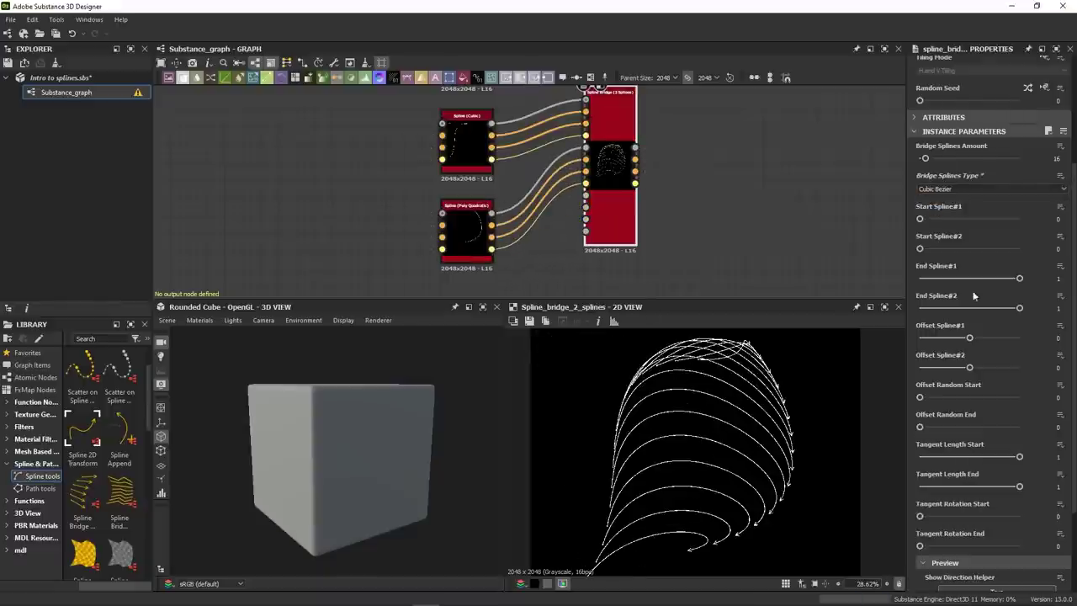
{"action": "mouse_move", "coordinate": [1002, 284]}
{"action": "left_mouse_down"}
{"action": "mouse_move", "coordinate": [937, 301]}
{"action": "mouse_move", "coordinate": [1001, 282]}
{"action": "left_mouse_up"}
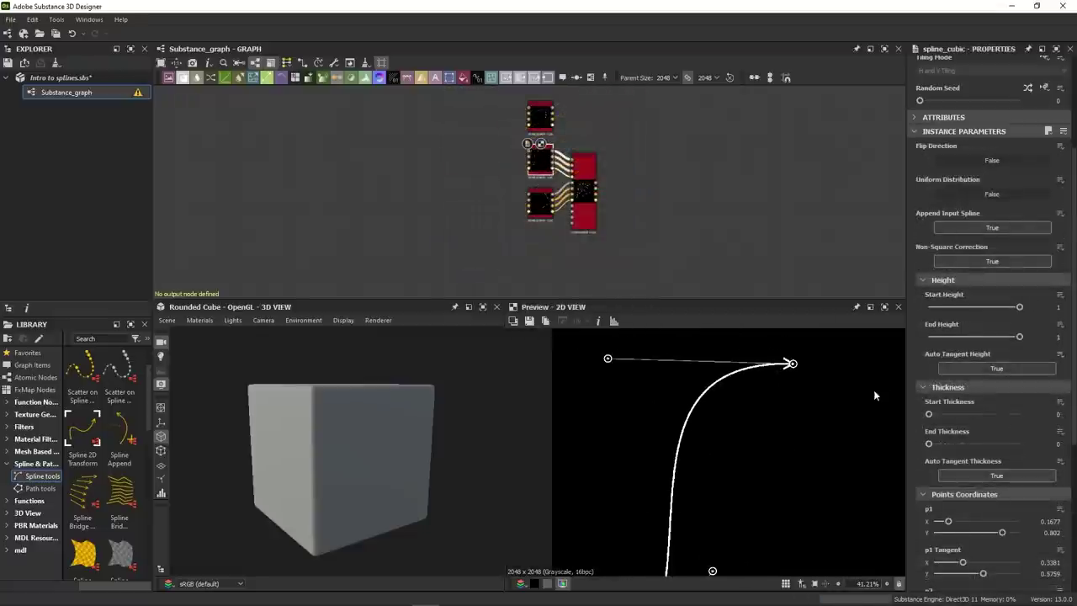
Examine the Spline (Cubic) curve from end to end with its tangent handles and direction arrow, toggling the preview helpers off and on
{"action": "scroll", "coordinate": [873, 390], "scroll_direction": "up", "scroll_amount": 2}
{"action": "middle_click_drag", "start_coordinate": [820, 305], "coordinate": [801, 248]}
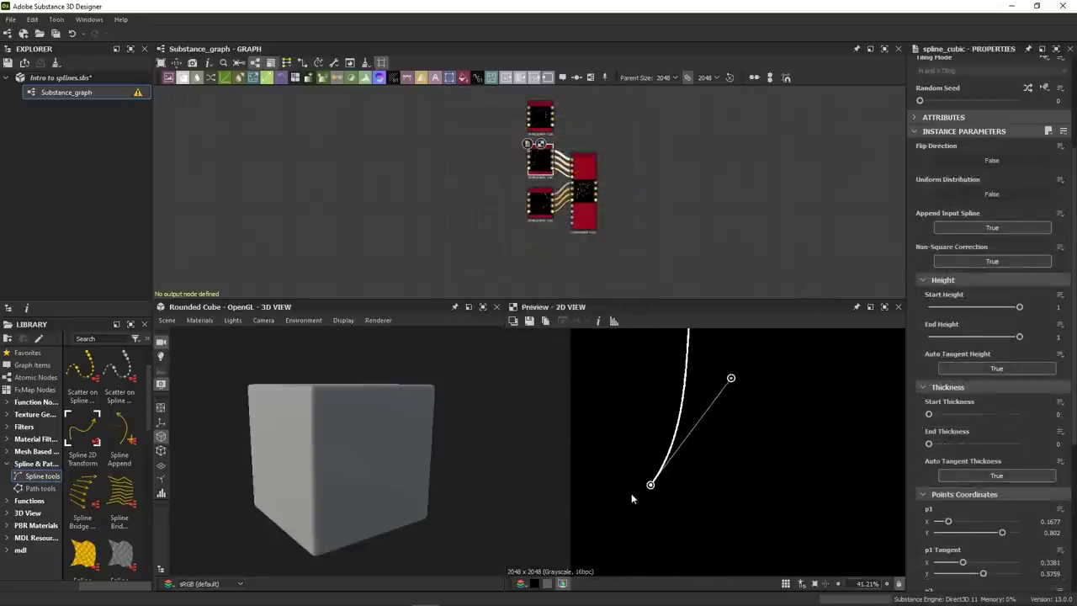
{"action": "middle_click_drag", "start_coordinate": [740, 379], "coordinate": [708, 587]}
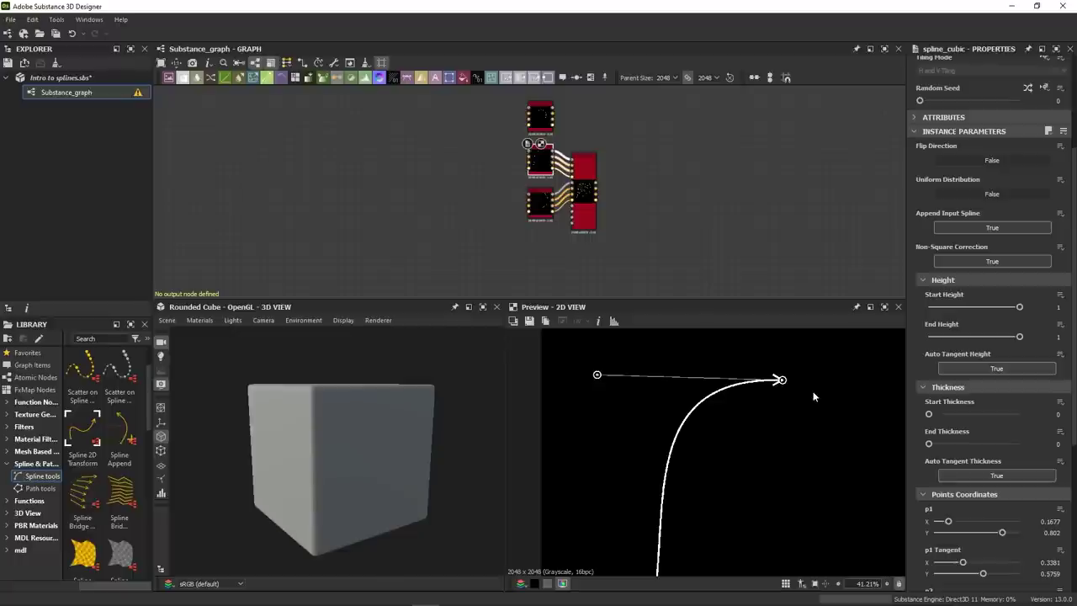
{"action": "scroll", "coordinate": [1044, 259], "scroll_direction": "down", "scroll_amount": 5}
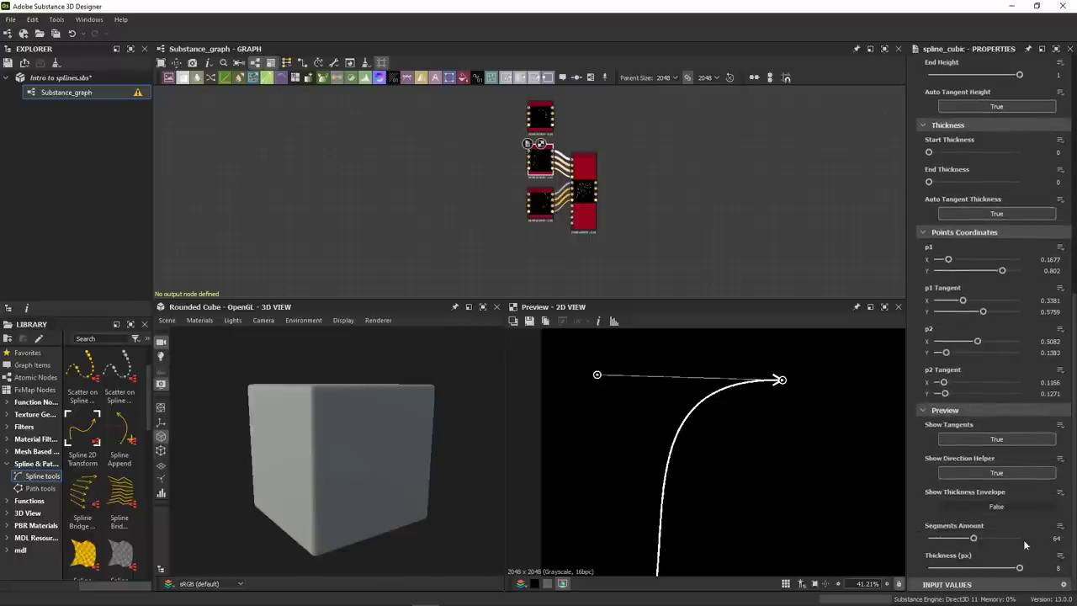
{"action": "left_click", "coordinate": [976, 470]}
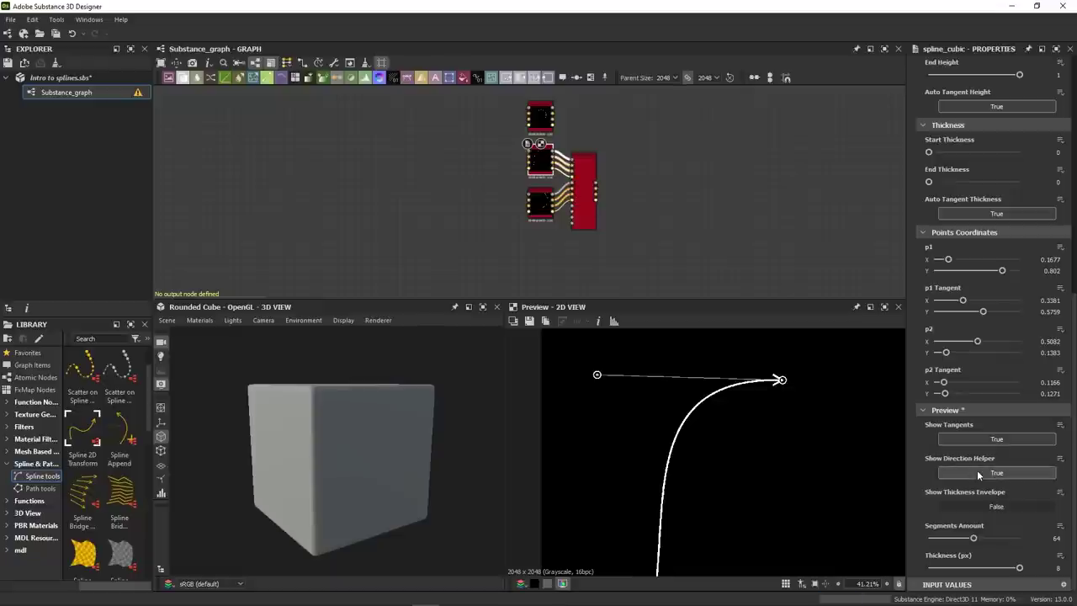
{"action": "left_click", "coordinate": [990, 441]}
{"action": "left_click", "coordinate": [990, 441]}
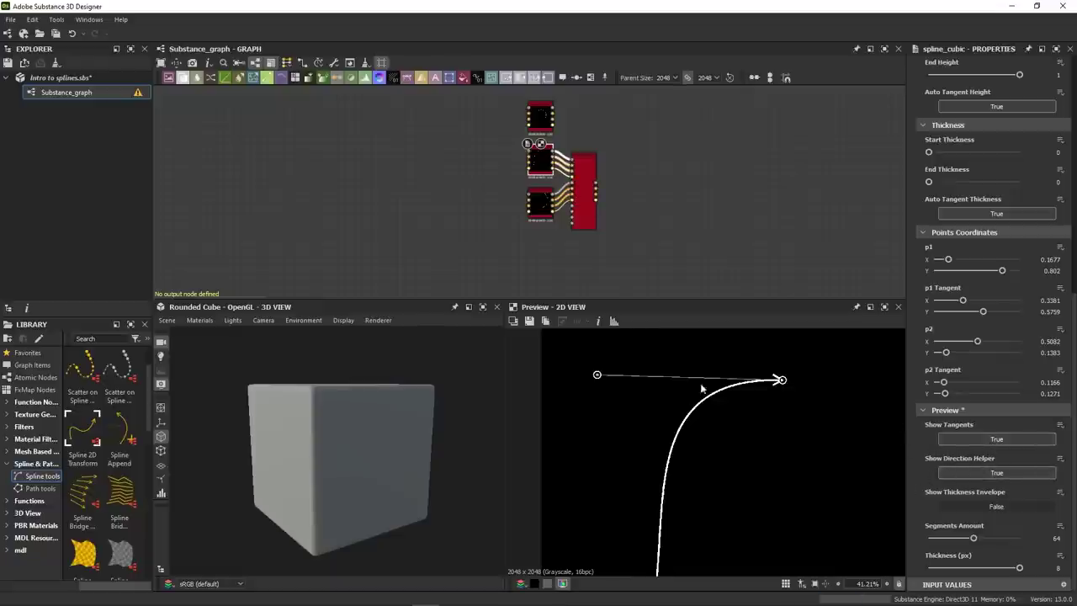
{"action": "middle_click_drag", "start_coordinate": [718, 497], "coordinate": [716, 405]}
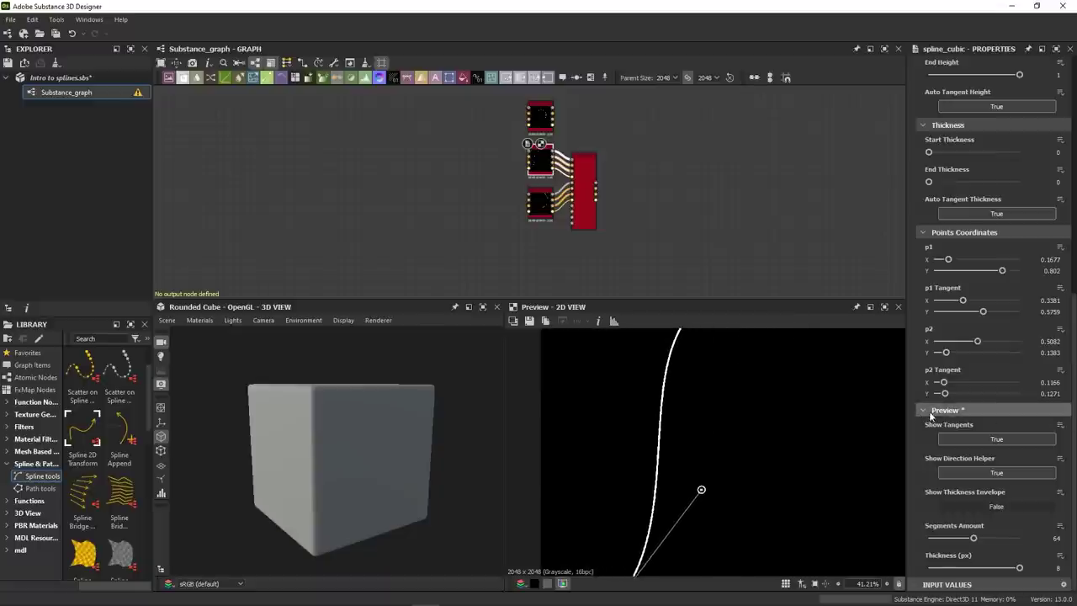
Set the Spline (Cubic) node's preview Segments Amount to 63 and Thickness to 8 px
{"action": "scroll", "coordinate": [525, 148], "scroll_direction": "up", "scroll_amount": 6}
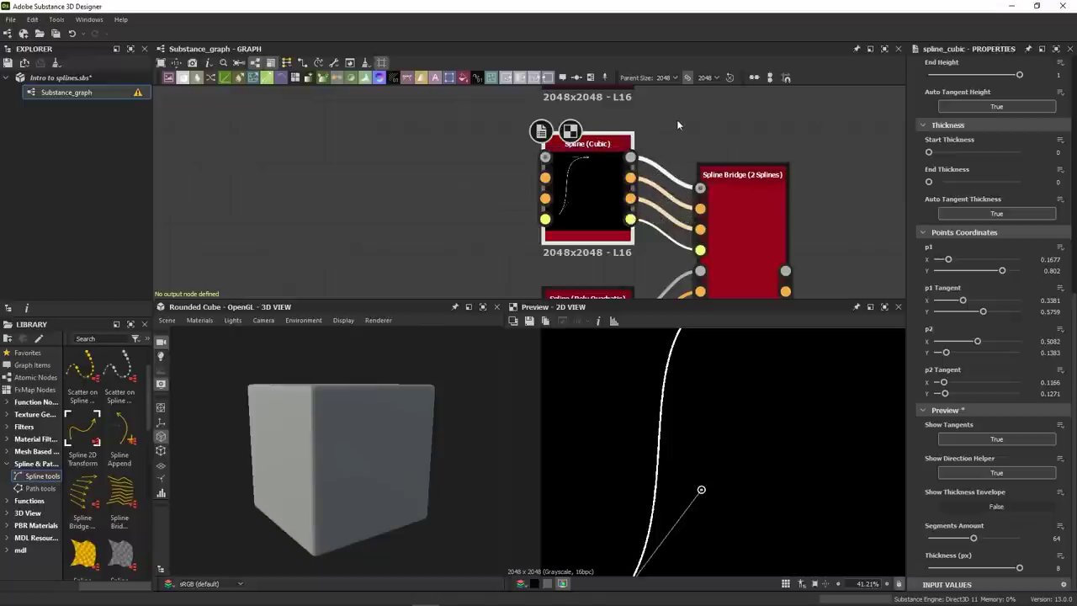
{"action": "middle_click_drag", "start_coordinate": [744, 259], "coordinate": [706, 221]}
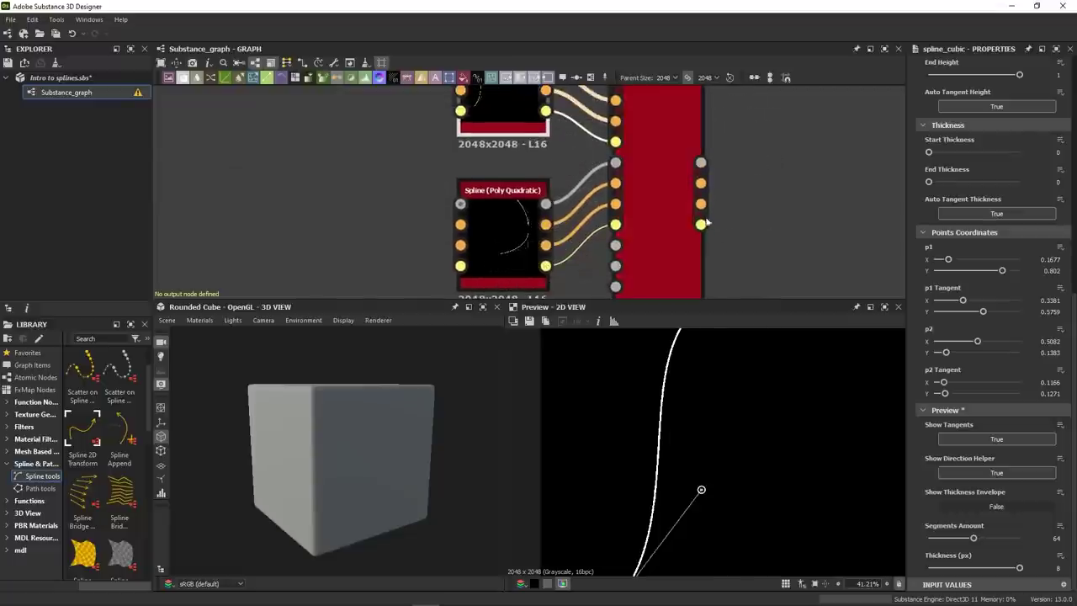
{"action": "left_click_drag", "start_coordinate": [707, 221], "coordinate": [842, 203]}
{"action": "scroll", "coordinate": [842, 204], "scroll_direction": "down", "scroll_amount": 1}
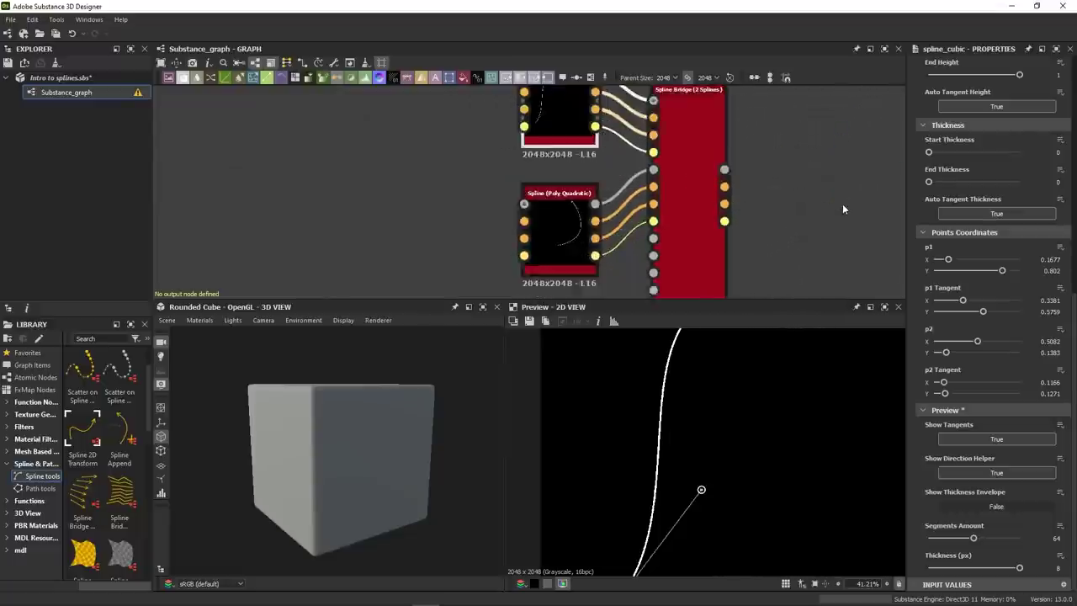
{"action": "scroll", "coordinate": [842, 203], "scroll_direction": "down", "scroll_amount": 1}
{"action": "middle_click_drag", "start_coordinate": [804, 209], "coordinate": [723, 212]}
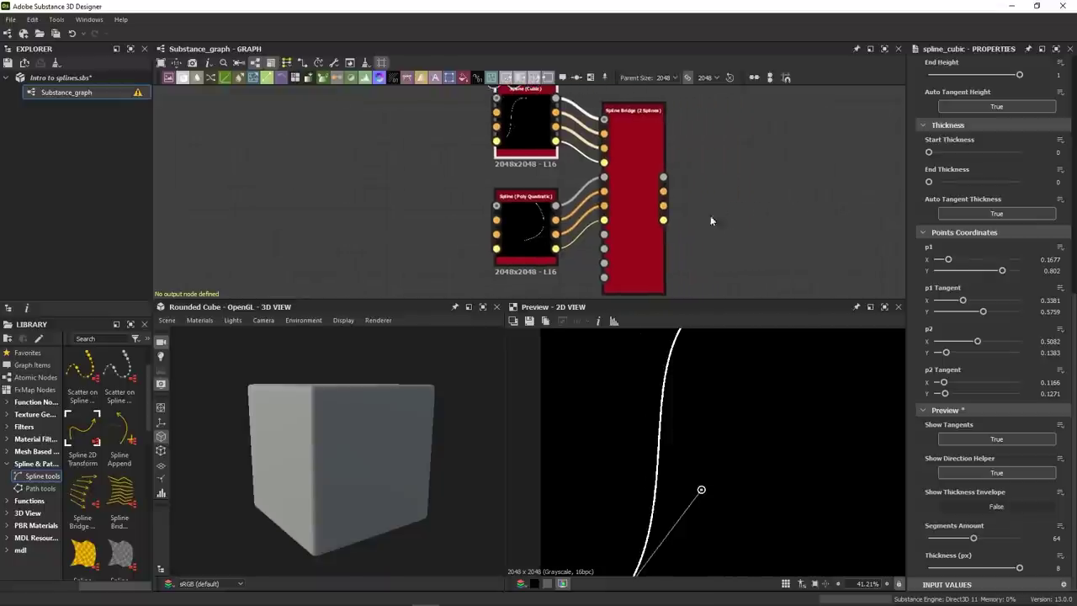
{"action": "left_click", "coordinate": [972, 539]}
{"action": "left_click_drag", "start_coordinate": [968, 566], "coordinate": [1020, 568]}
Add a Spline Render node beside the Spline Bridge (2 Splines) node
{"action": "left_click", "coordinate": [685, 194]}
{"action": "scroll", "coordinate": [722, 216], "scroll_direction": "down", "scroll_amount": 1}
{"action": "mouse_move", "coordinate": [722, 215]}
{"action": "middle_mouse_down"}
{"action": "mouse_move", "coordinate": [651, 165]}
{"action": "mouse_move", "coordinate": [598, 213]}
{"action": "middle_mouse_up"}
{"action": "key", "text": "space"}
{"action": "type", "text": "render"}
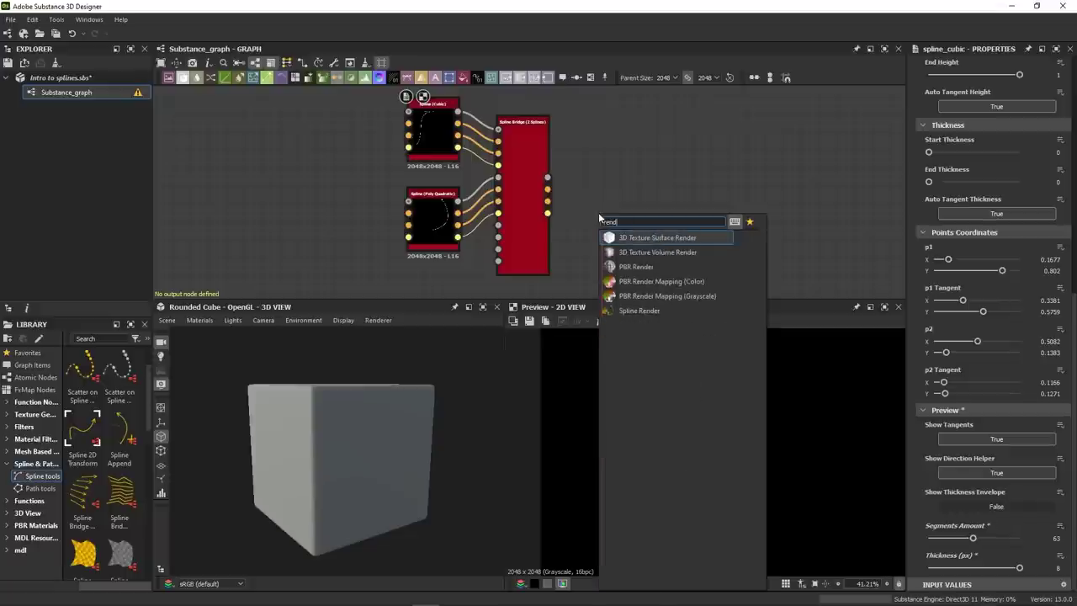
{"action": "left_click", "coordinate": [636, 310]}
{"action": "left_click_drag", "start_coordinate": [588, 194], "coordinate": [683, 139]}
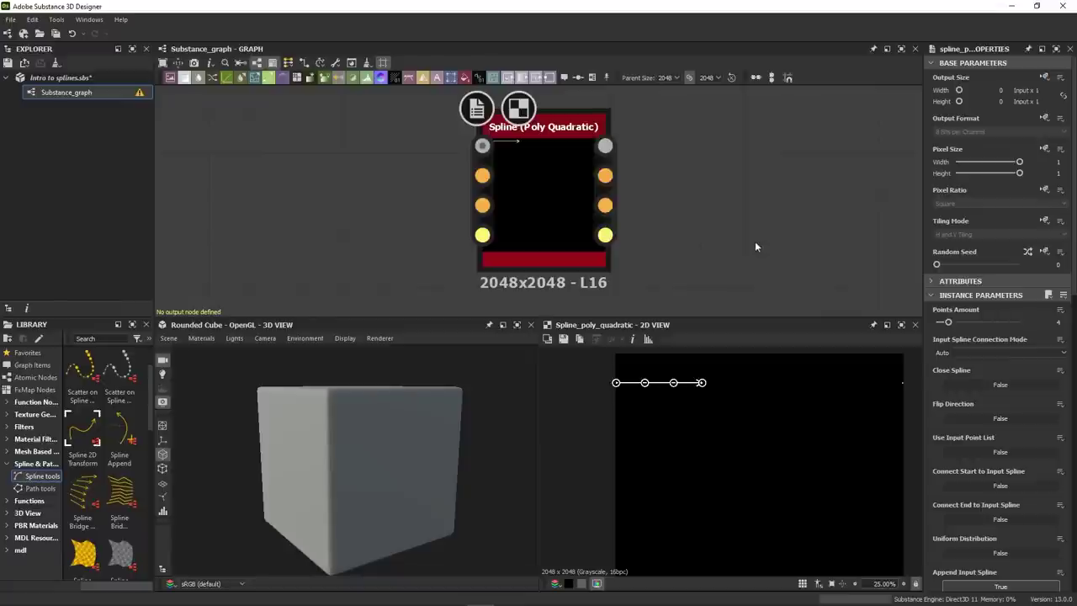
Set the Spline (Poly Quadratic) node's Points Amount to 10 and enable Use Input Point List
{"action": "scroll", "coordinate": [1072, 251], "scroll_direction": "down", "scroll_amount": 15}
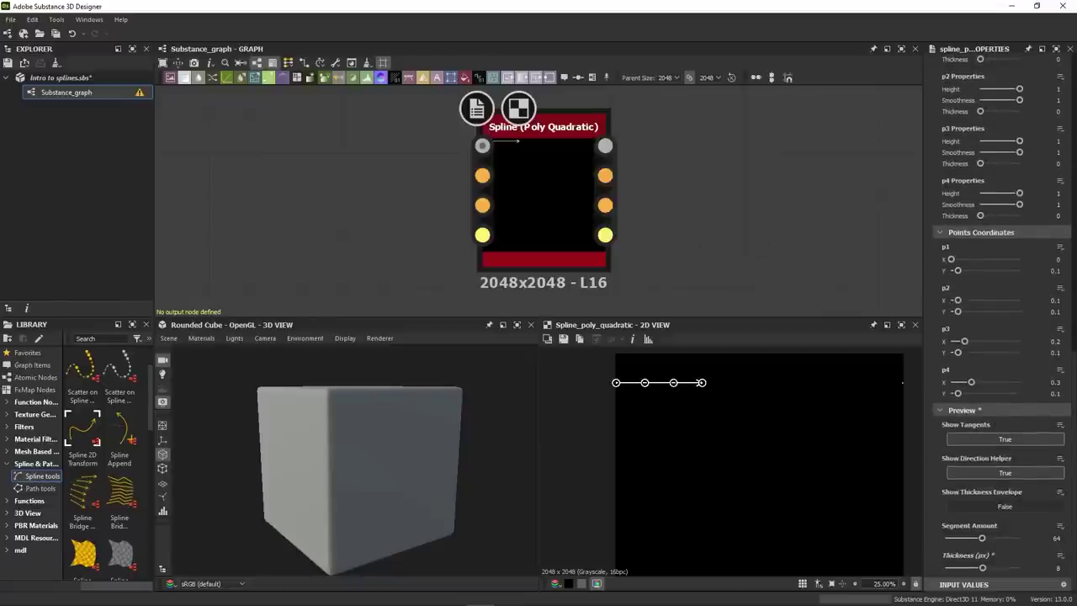
{"action": "scroll", "coordinate": [1000, 323], "scroll_direction": "up", "scroll_amount": 12}
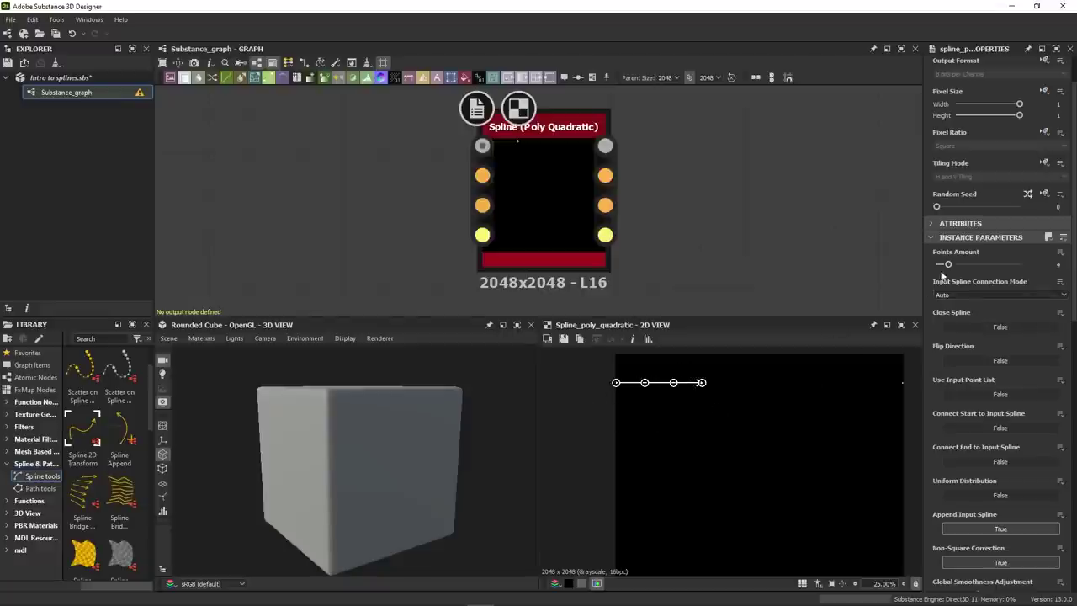
{"action": "left_click_drag", "start_coordinate": [947, 265], "coordinate": [1042, 266]}
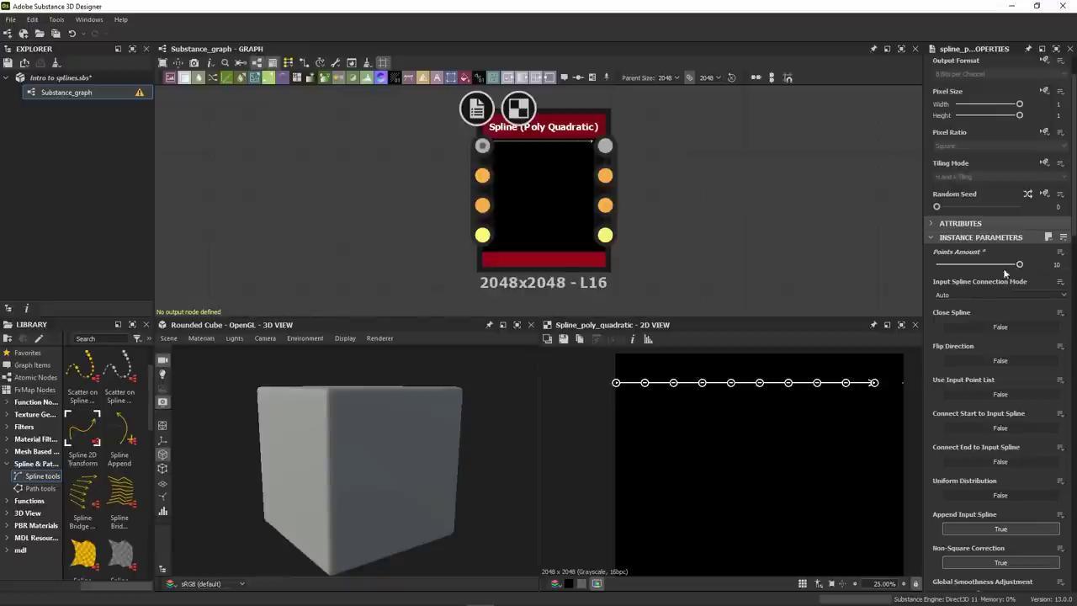
{"action": "left_click", "coordinate": [1004, 398]}
Add a Point List node with a Point Number of 10 and connect it to the Spline (Poly Quadratic)'s point list inputs
{"action": "scroll", "coordinate": [370, 172], "scroll_direction": "down", "scroll_amount": 2}
{"action": "middle_click_drag", "start_coordinate": [370, 169], "coordinate": [448, 165]}
{"action": "key", "text": "space"}
{"action": "type", "text": "point"}
{"action": "left_click", "coordinate": [428, 251]}
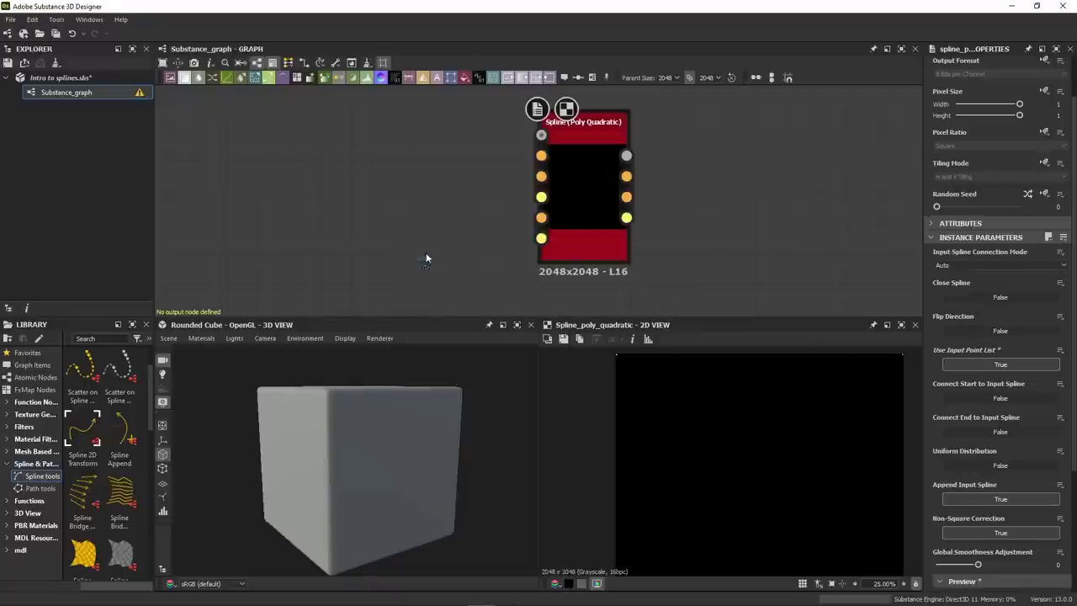
{"action": "left_click_drag", "start_coordinate": [969, 264], "coordinate": [1019, 264]}
{"action": "left_click_drag", "start_coordinate": [347, 228], "coordinate": [541, 217]}
{"action": "left_click_drag", "start_coordinate": [291, 252], "coordinate": [289, 237]}
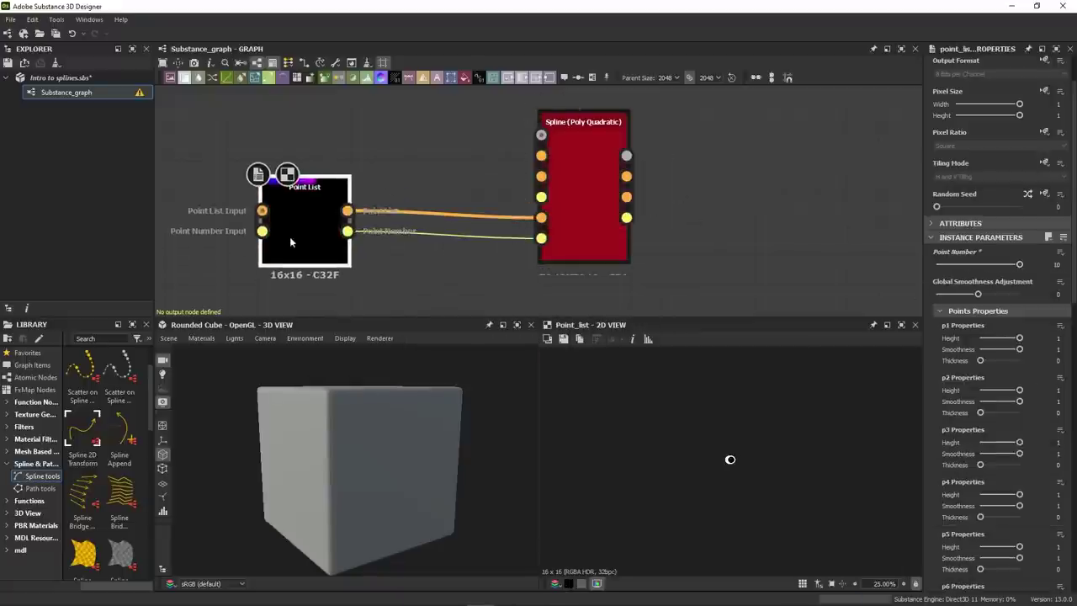
Duplicate the Point List node, chain the copy between the first list and the Spline (Poly Quadratic), and preview the spline
{"action": "key", "text": "ctrl+d"}
{"action": "left_click_drag", "start_coordinate": [528, 198], "coordinate": [454, 248]}
{"action": "left_click_drag", "start_coordinate": [597, 260], "coordinate": [629, 250]}
{"action": "left_click_drag", "start_coordinate": [477, 249], "coordinate": [477, 232]}
{"action": "double_click", "coordinate": [656, 146]}
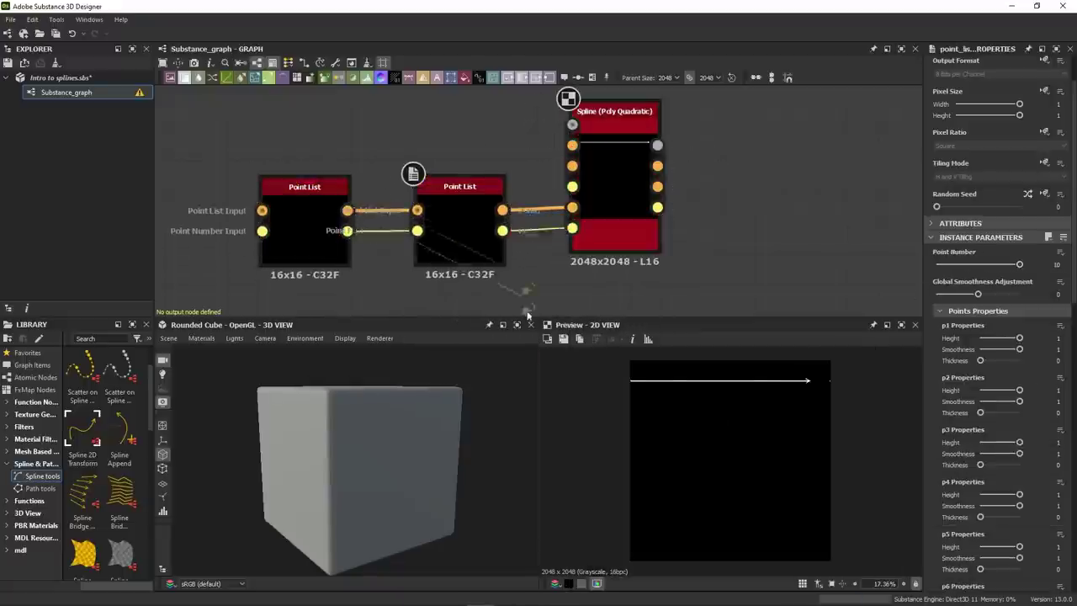
Reposition several points of the second Point List in the 2D view to bend the straight spline
{"action": "left_click", "coordinate": [446, 245]}
{"action": "left_click_drag", "start_coordinate": [711, 381], "coordinate": [742, 452]}
{"action": "left_click_drag", "start_coordinate": [810, 381], "coordinate": [785, 434]}
{"action": "left_click_drag", "start_coordinate": [769, 382], "coordinate": [782, 508]}
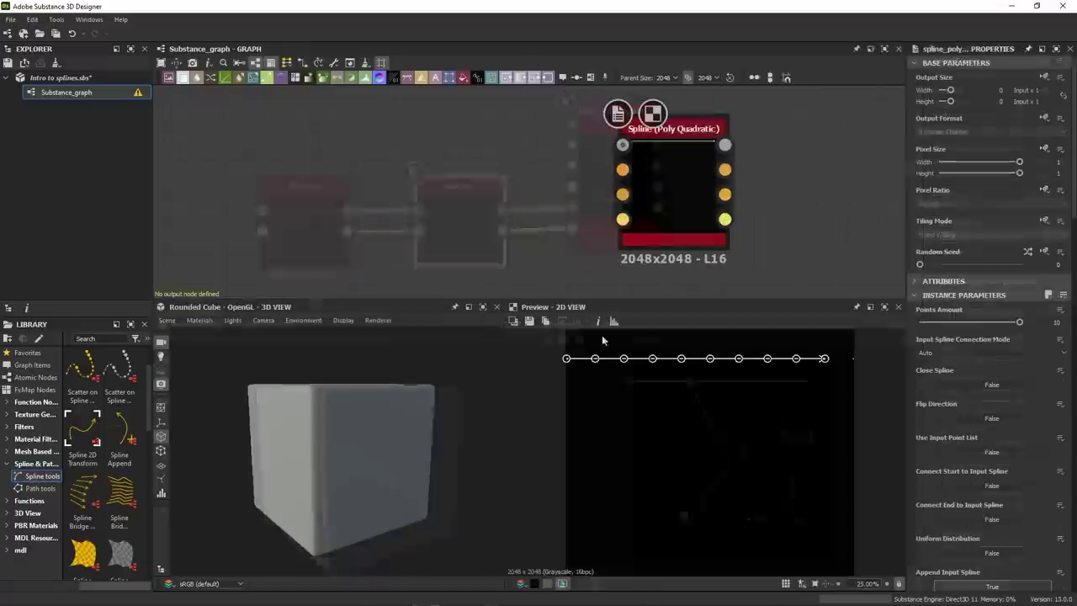
Enlarge the 2D view and move the 10-point Spline (Poly Quadratic)'s points so that the curve forms a loop crossing itself
{"action": "left_click_drag", "start_coordinate": [702, 298], "coordinate": [703, 213]}
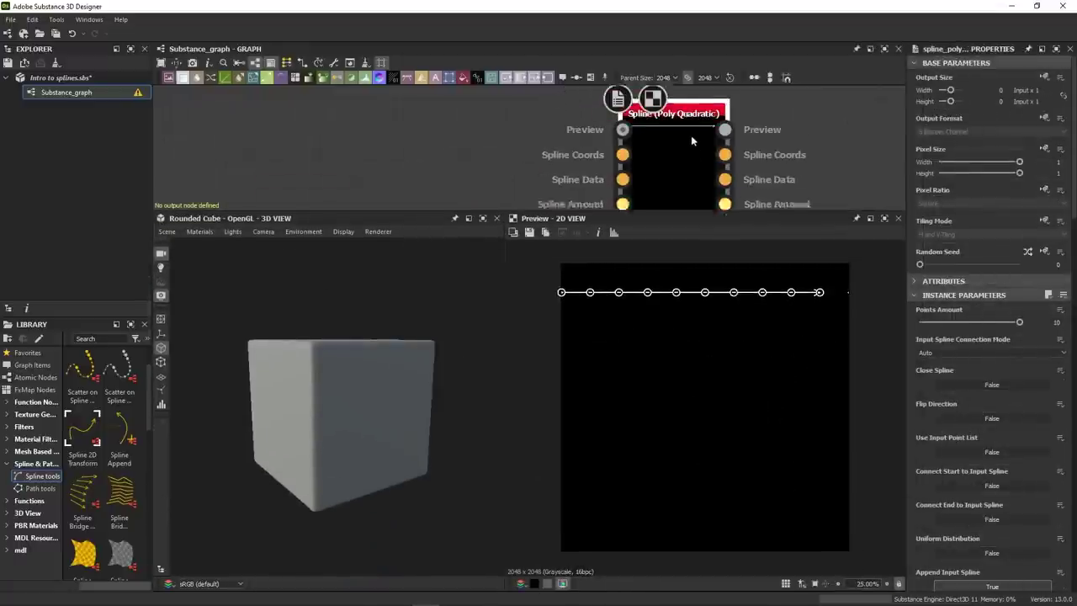
{"action": "middle_click_drag", "start_coordinate": [691, 137], "coordinate": [691, 114]}
{"action": "left_click_drag", "start_coordinate": [560, 292], "coordinate": [645, 519]}
{"action": "left_click_drag", "start_coordinate": [619, 292], "coordinate": [596, 419]}
{"action": "left_click_drag", "start_coordinate": [647, 292], "coordinate": [621, 278]}
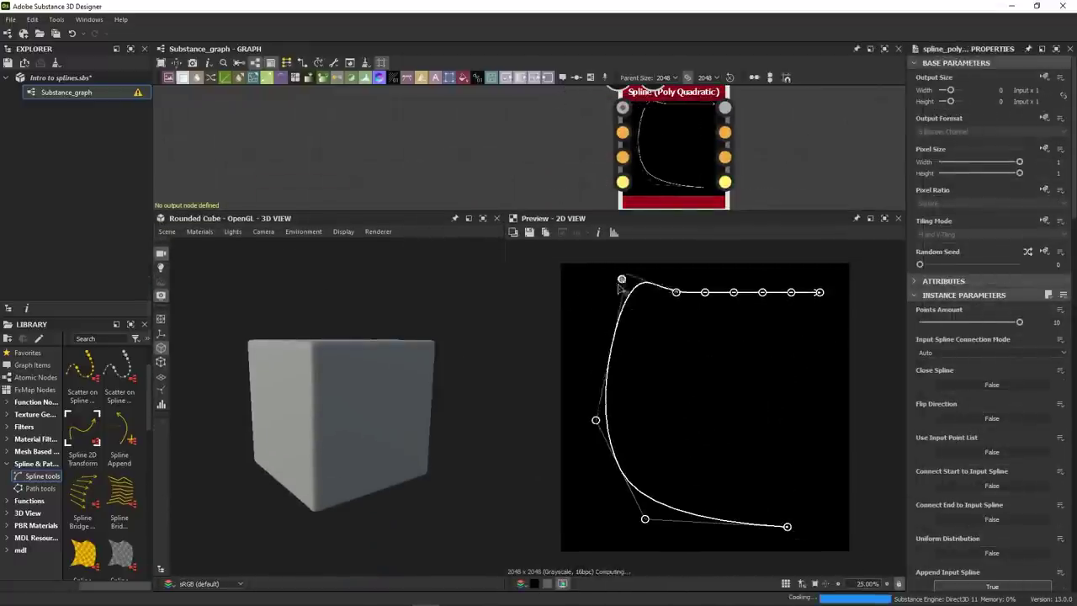
{"action": "left_click_drag", "start_coordinate": [618, 284], "coordinate": [608, 318]}
{"action": "left_click_drag", "start_coordinate": [820, 292], "coordinate": [611, 524]}
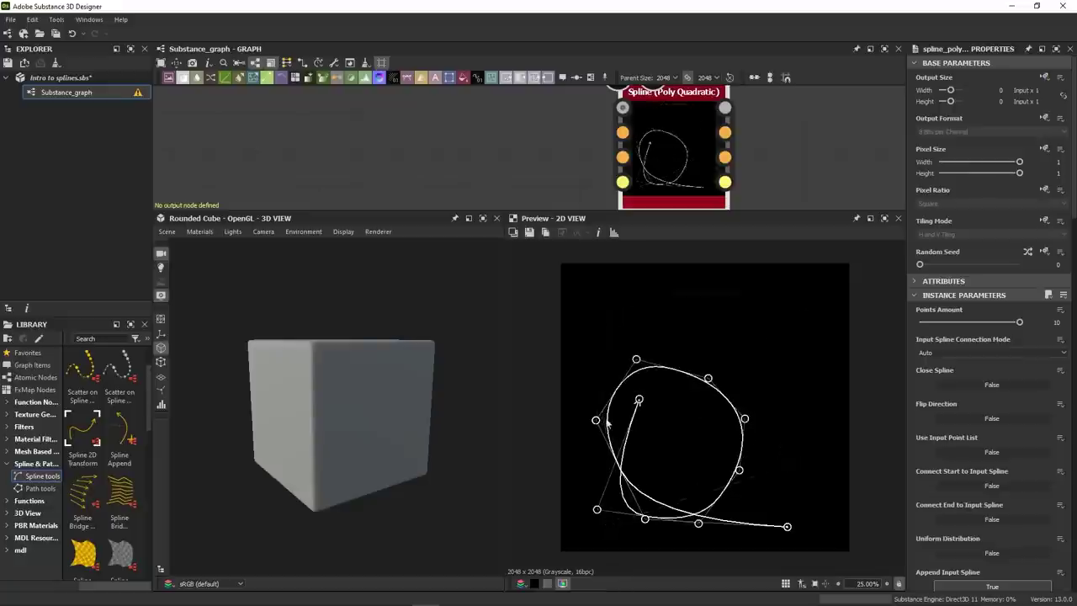
{"action": "left_click_drag", "start_coordinate": [596, 421], "coordinate": [605, 426]}
{"action": "left_click_drag", "start_coordinate": [596, 509], "coordinate": [602, 492]}
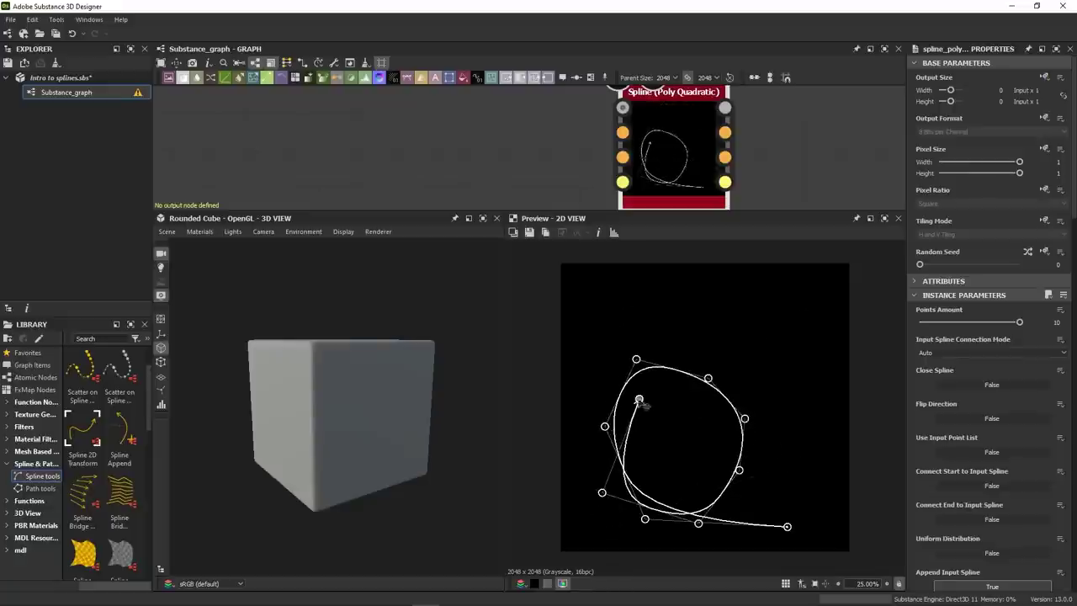
{"action": "left_click_drag", "start_coordinate": [639, 400], "coordinate": [690, 320]}
{"action": "left_click_drag", "start_coordinate": [637, 360], "coordinate": [656, 391]}
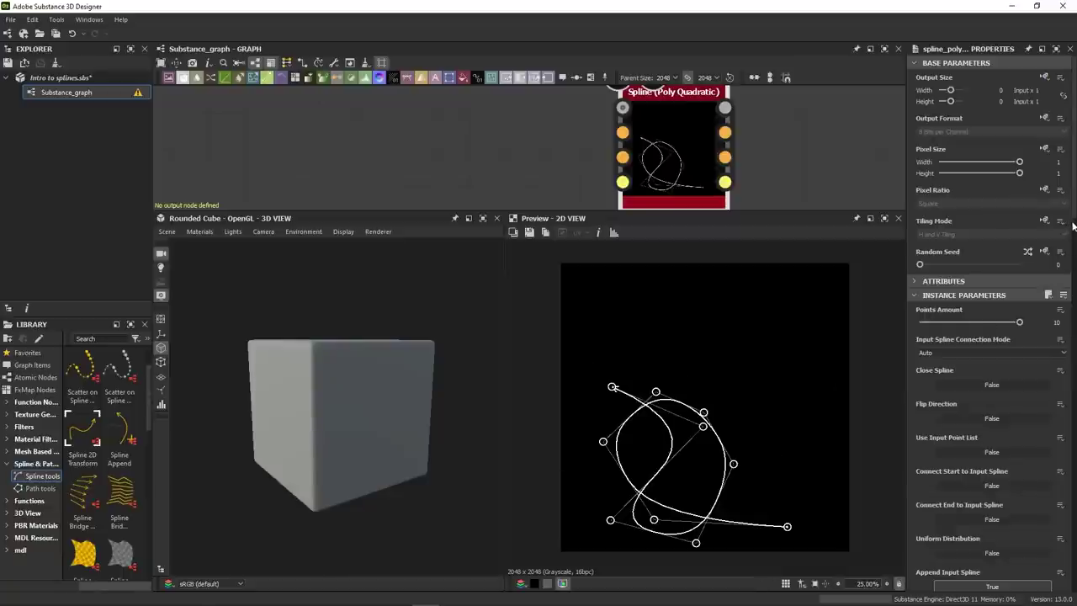
Set the Spline (Poly Quadratic)'s Global Smoothness Adjustment to 0.8 and enable Show Thickness Envelope
{"action": "scroll", "coordinate": [1073, 226], "scroll_direction": "down", "scroll_amount": 10}
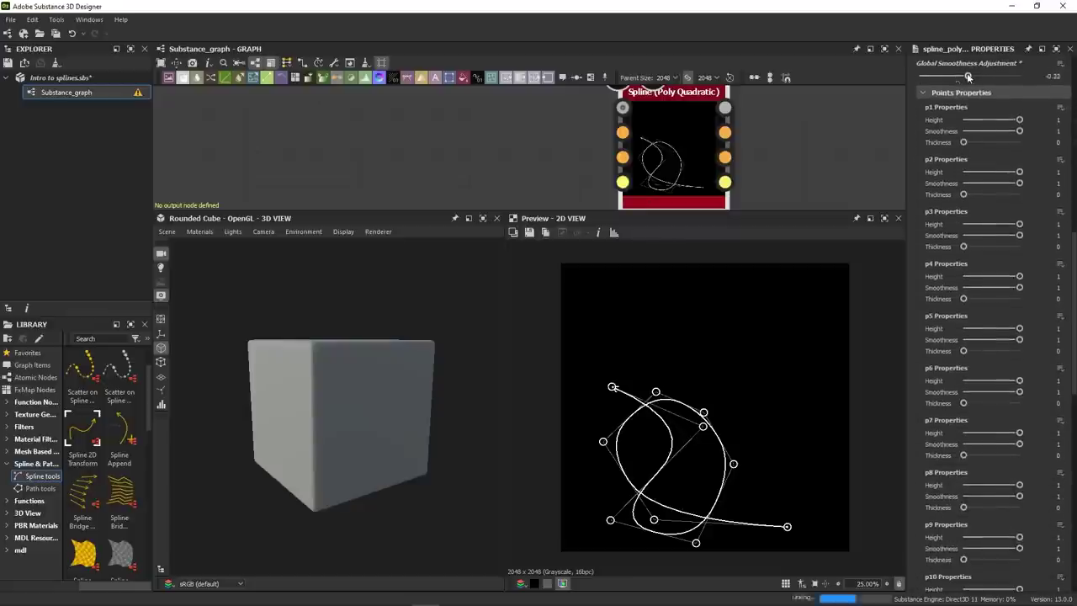
{"action": "left_click_drag", "start_coordinate": [968, 76], "coordinate": [1009, 77]}
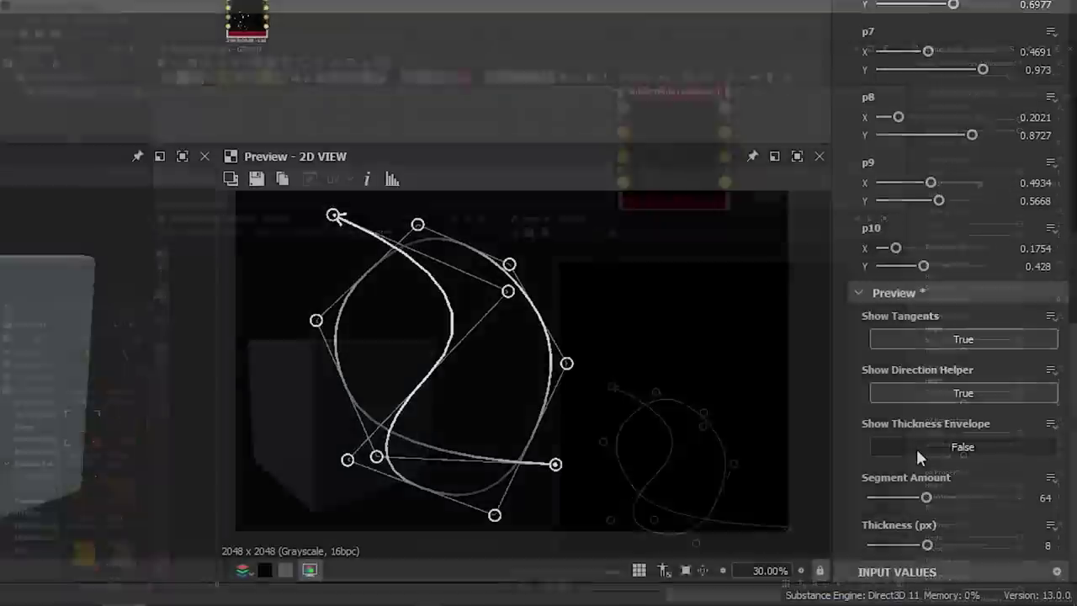
{"action": "left_click", "coordinate": [915, 446]}
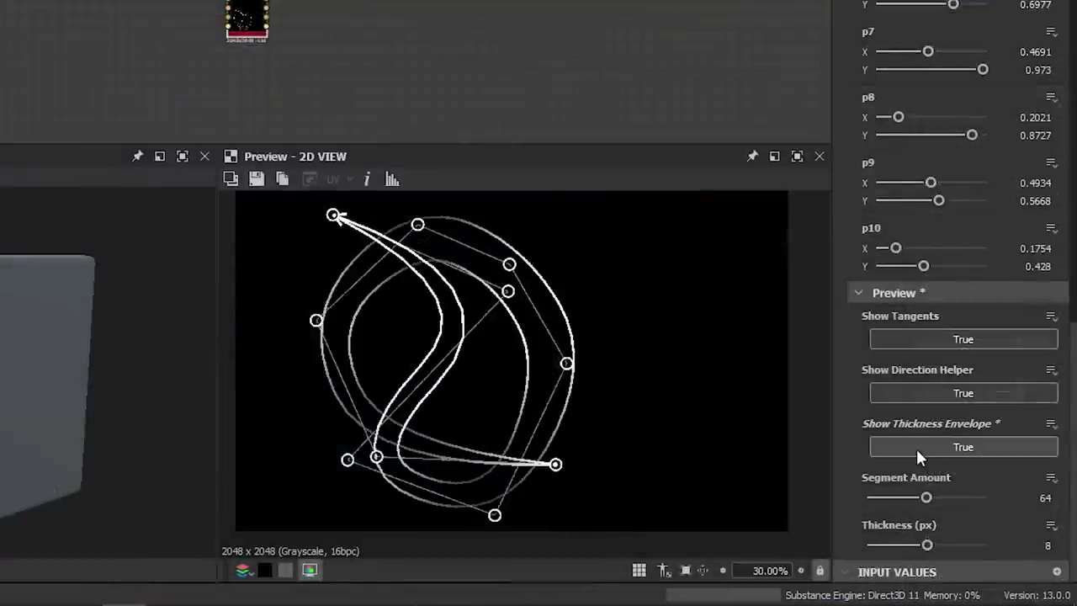
{"action": "left_click", "coordinate": [916, 448]}
{"action": "left_click", "coordinate": [916, 448]}
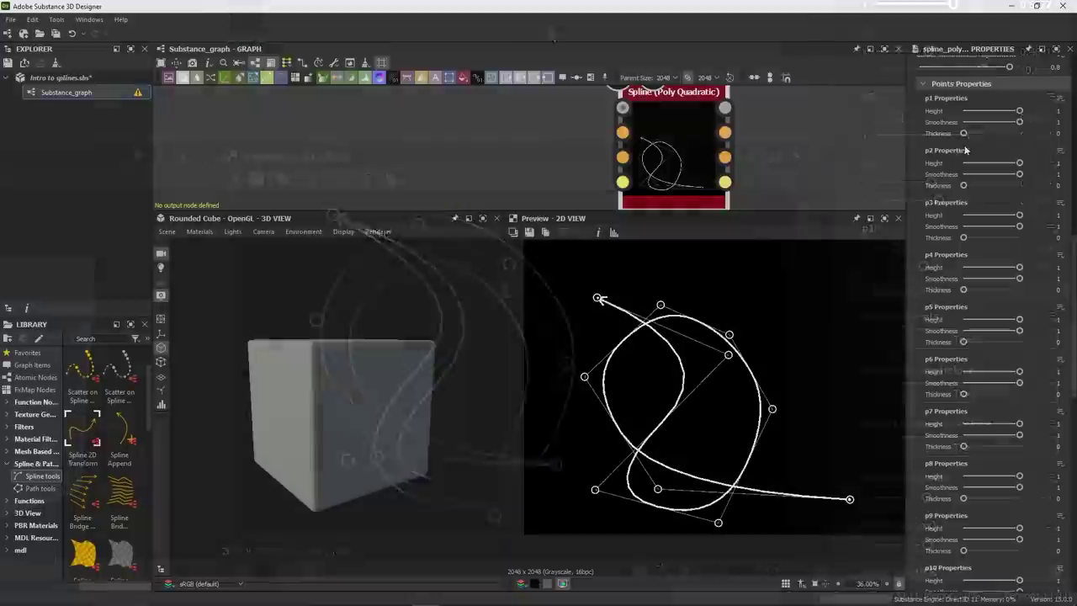
Set the thickness of p2 to 0.04 and p3 to 0.05, and lower p4's height to 0
{"action": "left_click_drag", "start_coordinate": [963, 133], "coordinate": [958, 134]}
{"action": "left_click_drag", "start_coordinate": [963, 185], "coordinate": [965, 187]}
{"action": "left_click_drag", "start_coordinate": [963, 238], "coordinate": [966, 240]}
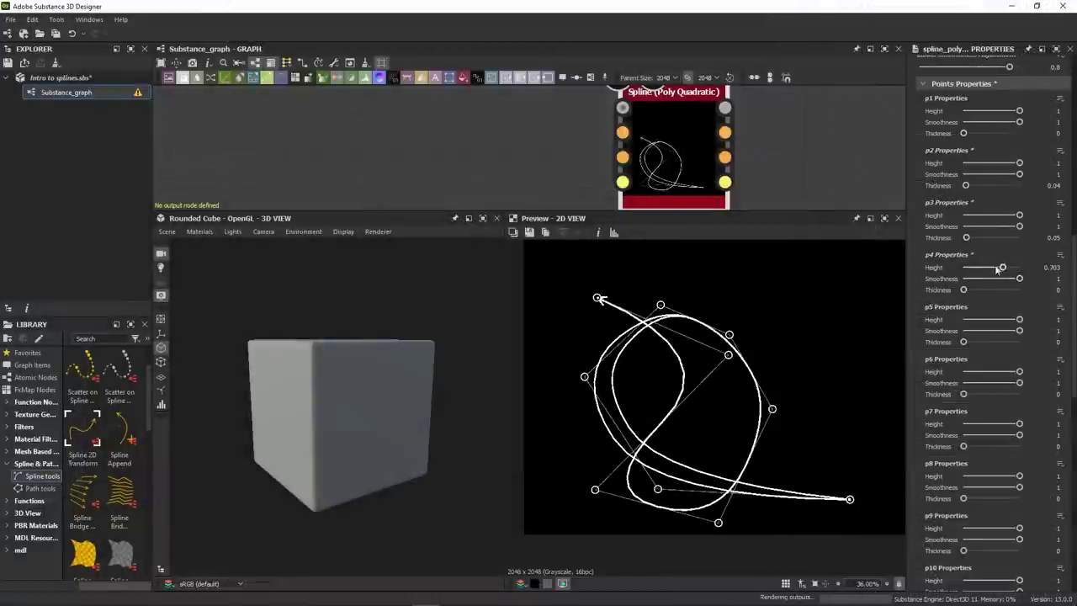
{"action": "left_click_drag", "start_coordinate": [998, 268], "coordinate": [955, 268]}
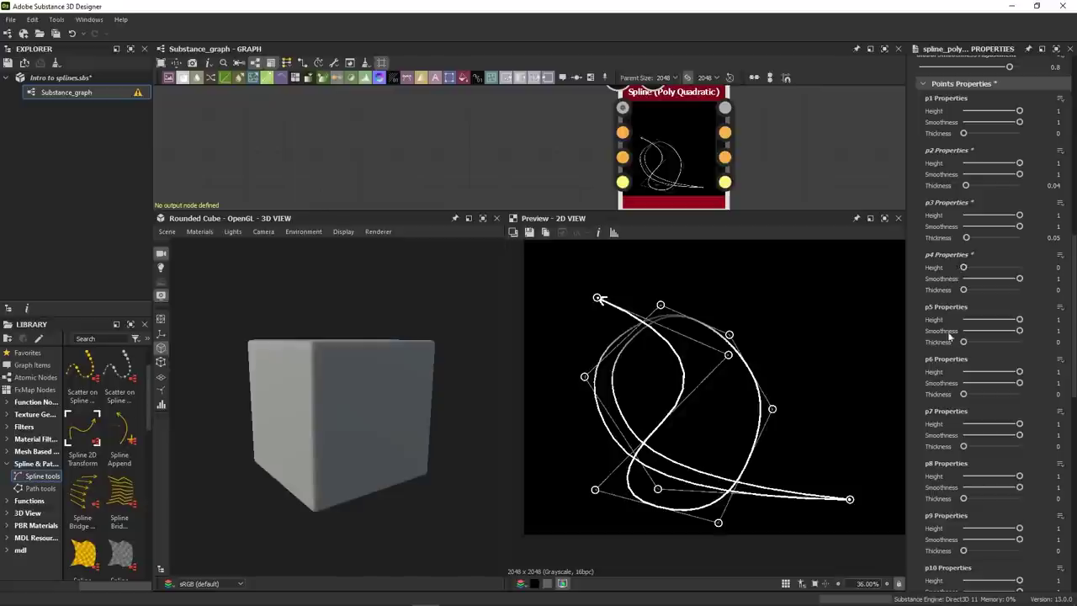
Set the thickness of p4 to 0.08, p5 to 0.079 and p6 to 0.089, and readjust p2's height and position
{"action": "left_click_drag", "start_coordinate": [963, 289], "coordinate": [966, 289]}
{"action": "left_click_drag", "start_coordinate": [963, 394], "coordinate": [967, 393]}
{"action": "left_click_drag", "start_coordinate": [963, 341], "coordinate": [967, 341]}
{"action": "left_click_drag", "start_coordinate": [967, 394], "coordinate": [967, 393]}
{"action": "left_click_drag", "start_coordinate": [965, 290], "coordinate": [968, 289]}
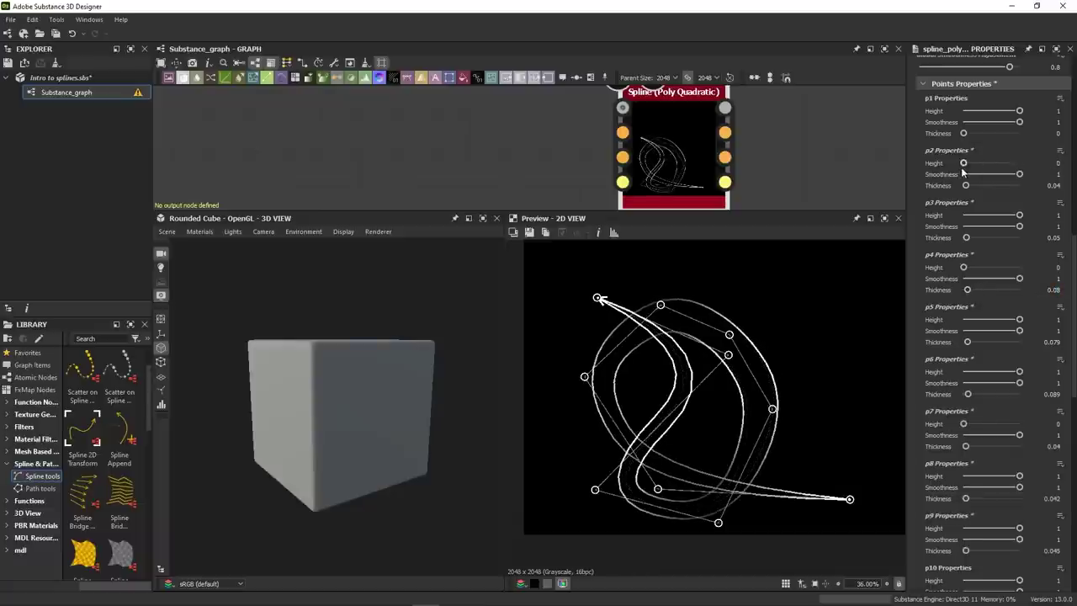
{"action": "left_click_drag", "start_coordinate": [963, 163], "coordinate": [992, 162]}
{"action": "left_click_drag", "start_coordinate": [658, 488], "coordinate": [634, 466]}
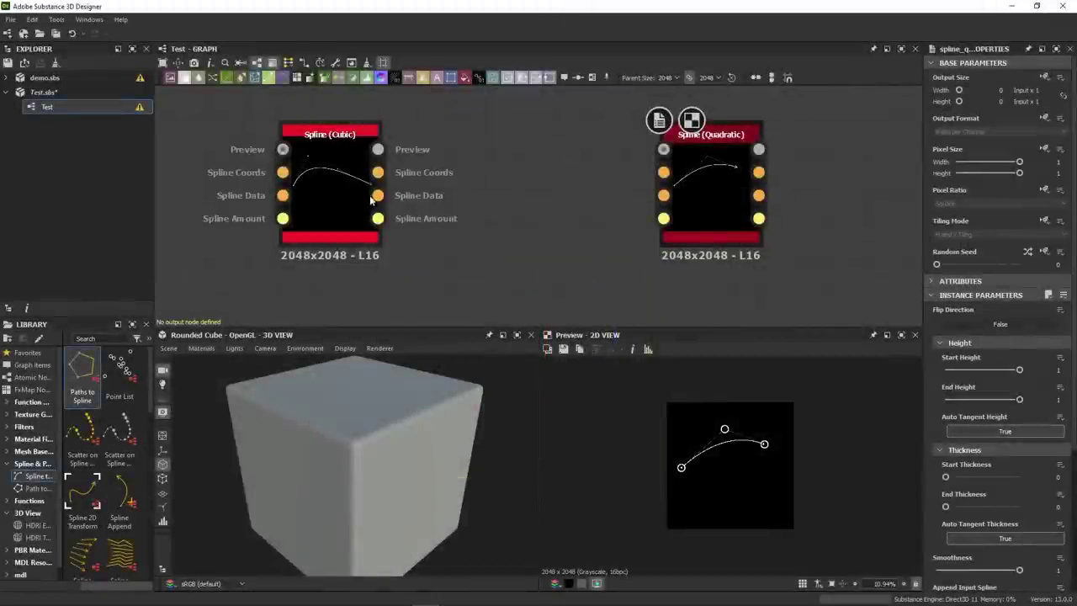
Connect the Spline (Cubic) and Spline (Quadratic) outputs to the two input sets of a Spline Append node
{"action": "left_click_drag", "start_coordinate": [370, 200], "coordinate": [652, 206], "text": "shift"}
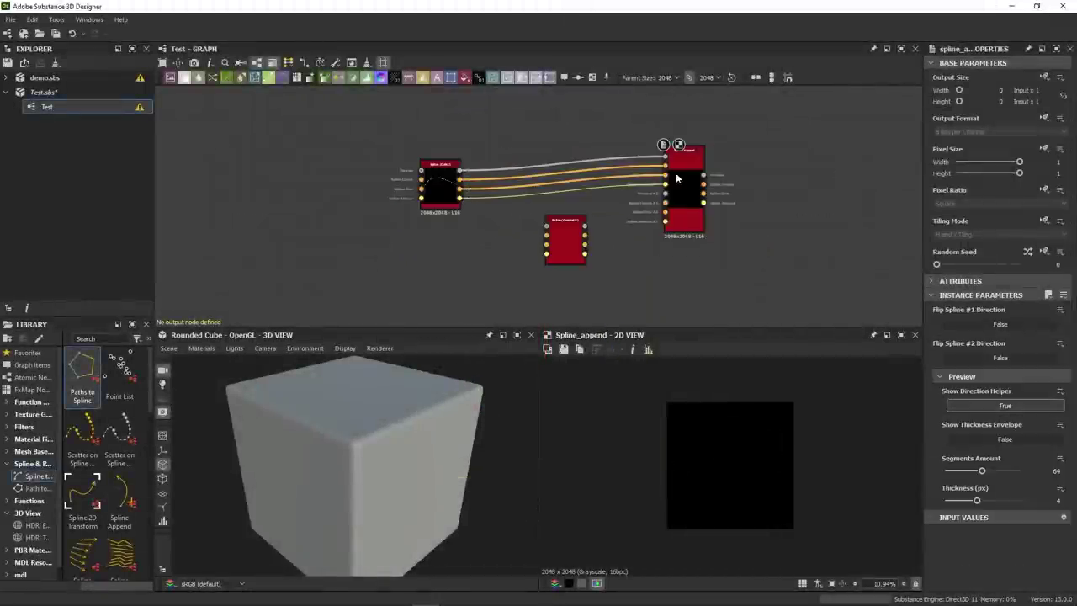
{"action": "left_click_drag", "start_coordinate": [566, 260], "coordinate": [439, 272]}
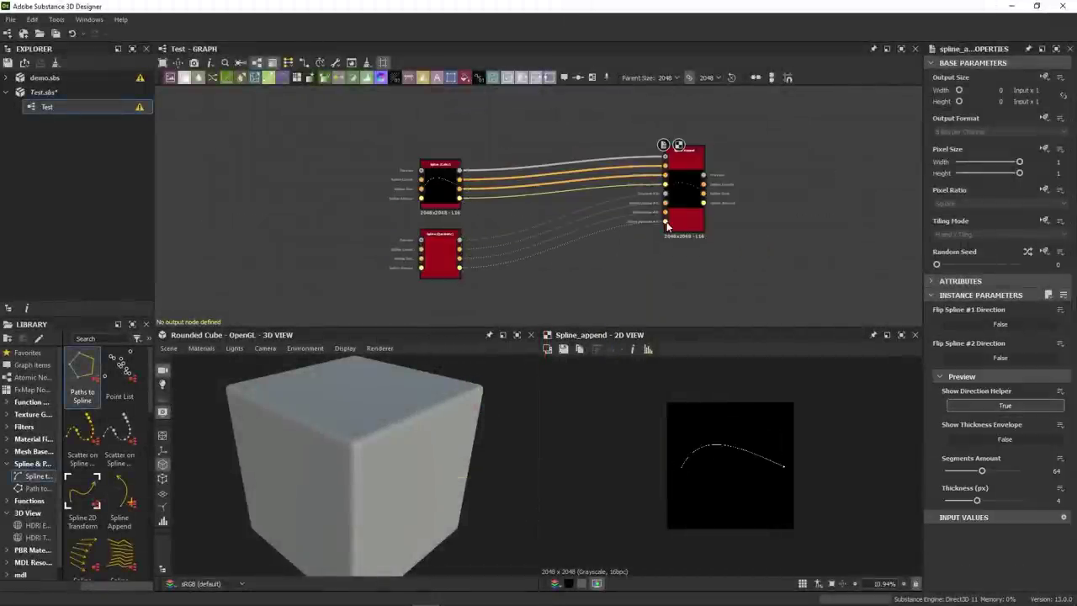
{"action": "left_click_drag", "start_coordinate": [667, 226], "coordinate": [667, 224], "text": "shift"}
{"action": "left_click_drag", "start_coordinate": [686, 217], "coordinate": [602, 247]}
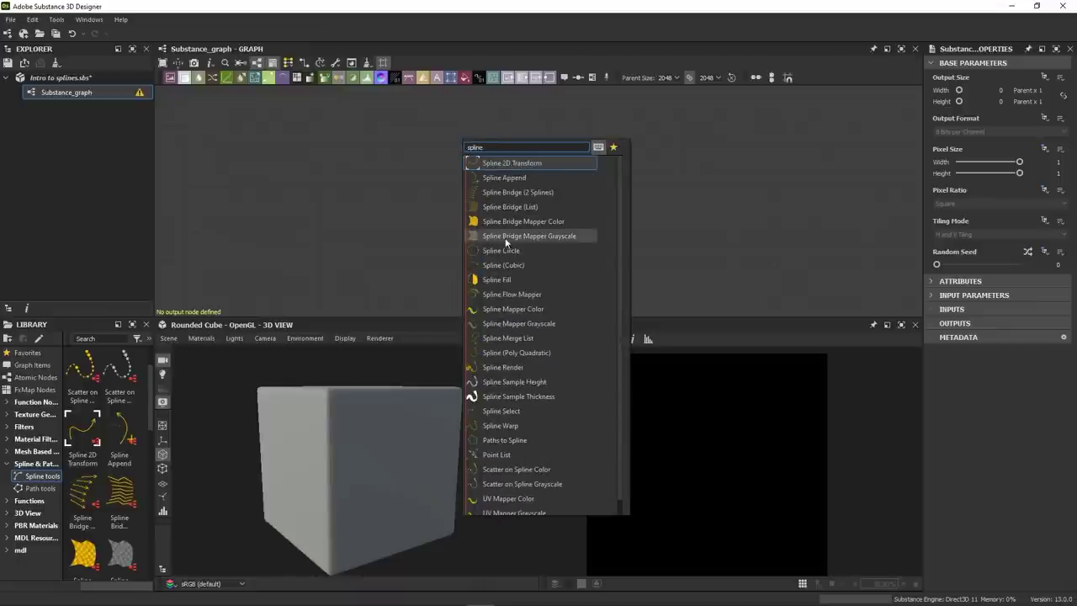
Add a Spline (Cubic) node to the empty graph and move its start point lower in the 2D view
{"action": "left_click", "coordinate": [503, 265]}
{"action": "left_click_drag", "start_coordinate": [617, 474], "coordinate": [648, 530]}
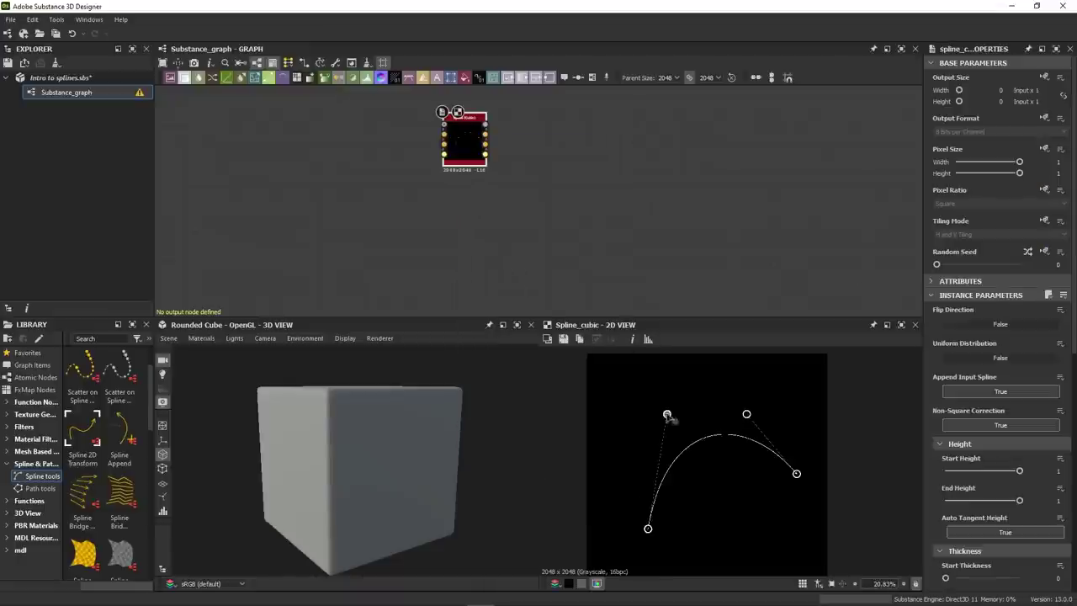
Add a second Spline (Cubic) node and place it beside the first one
{"action": "key", "text": "space"}
{"action": "type", "text": "spline"}
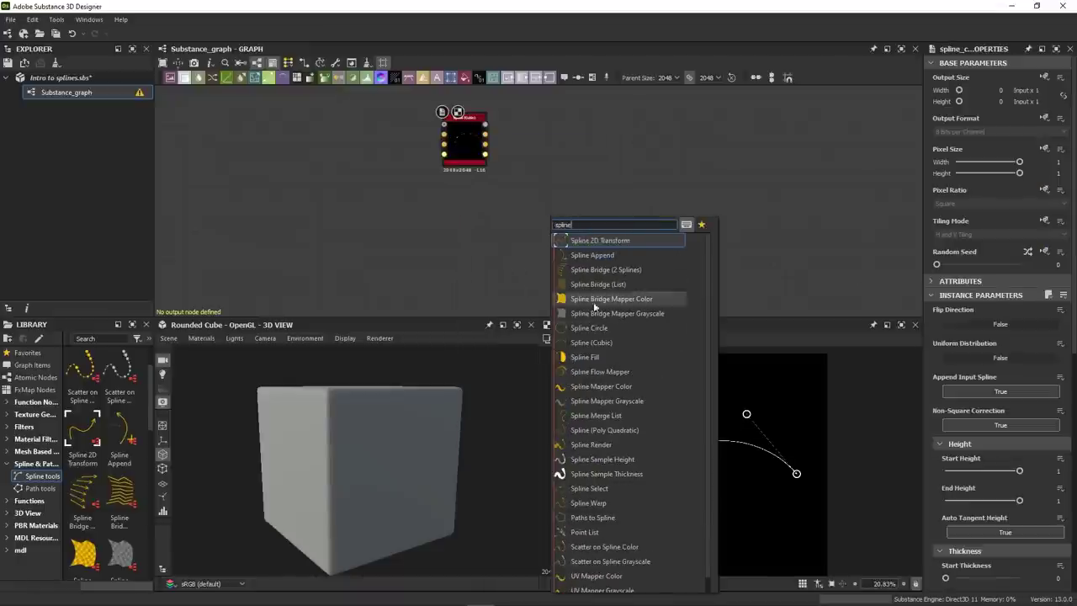
{"action": "left_click", "coordinate": [591, 342]}
{"action": "left_click_drag", "start_coordinate": [561, 236], "coordinate": [621, 161]}
{"action": "left_click_drag", "start_coordinate": [486, 154], "coordinate": [545, 145]}
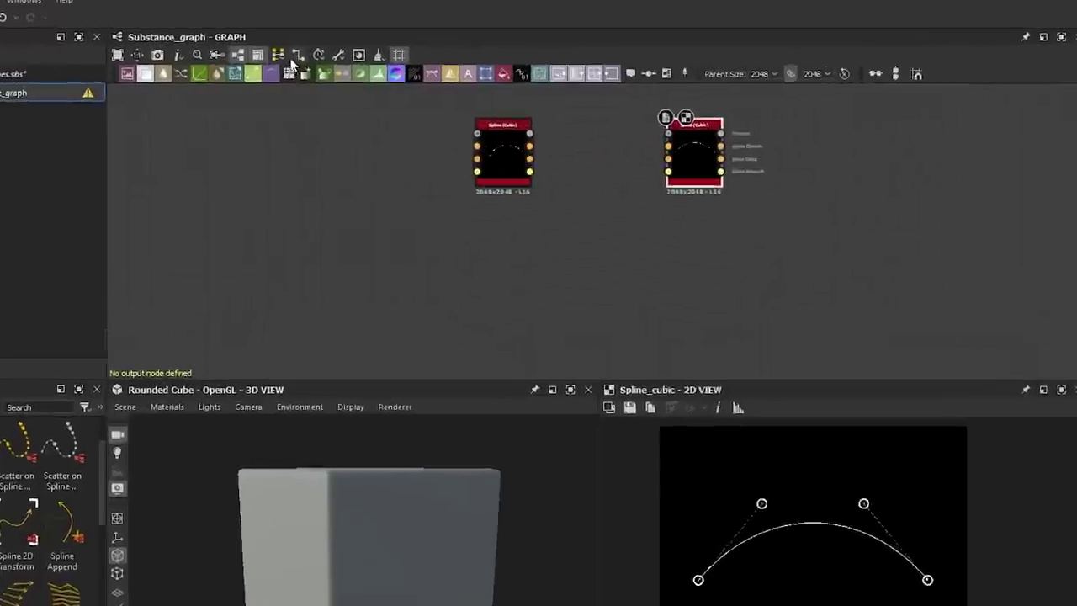
Switch the link mode to Material and chain the Spline (Cubic) nodes together with a third Spline (Cubic)
{"action": "left_click", "coordinate": [288, 62]}
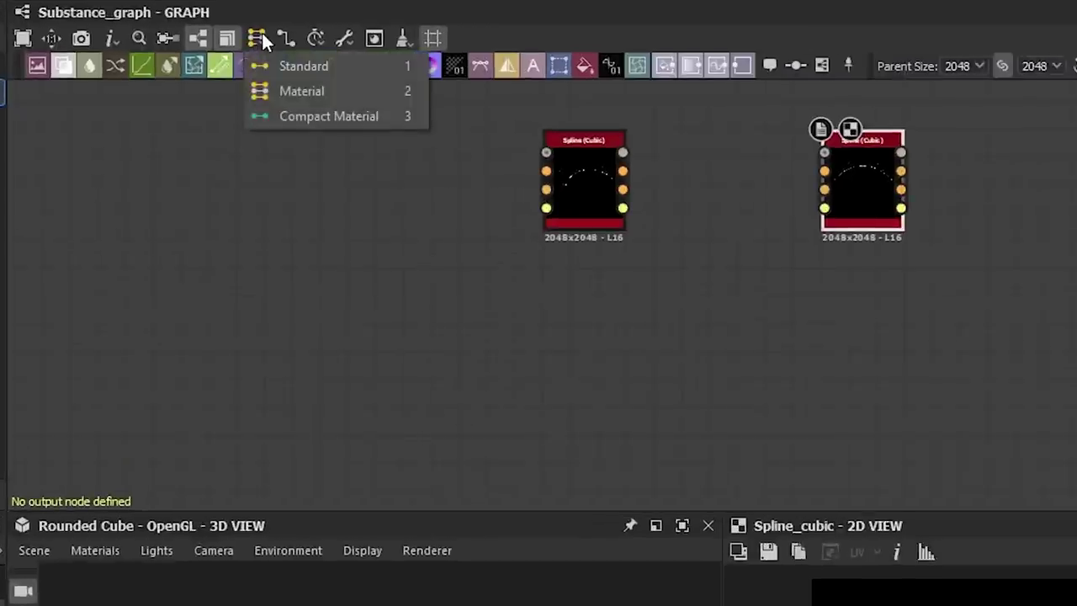
{"action": "left_click", "coordinate": [331, 94]}
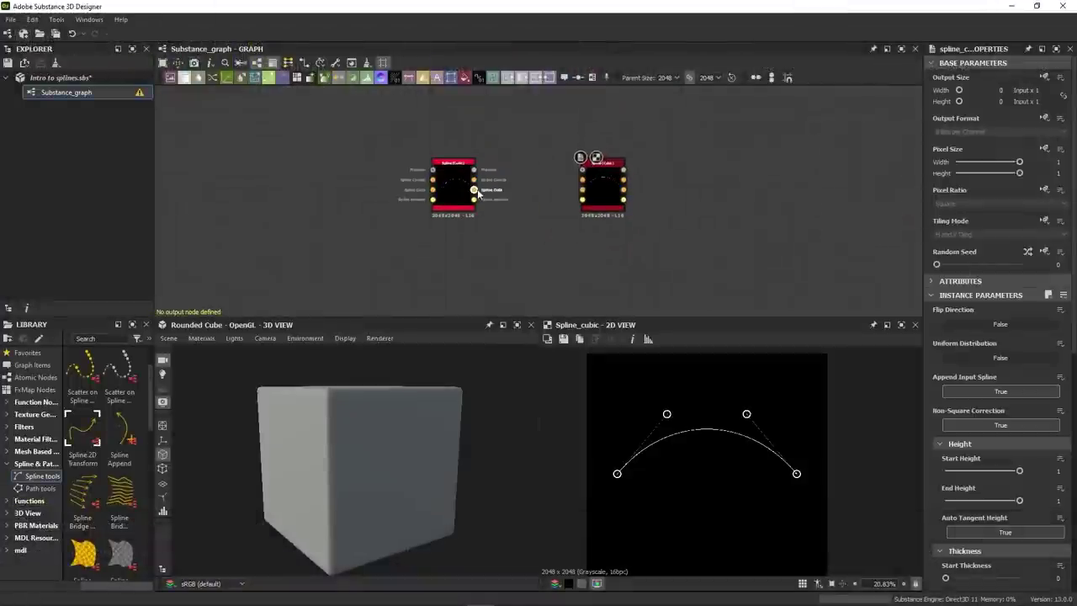
{"action": "left_click_drag", "start_coordinate": [475, 190], "coordinate": [625, 184]}
{"action": "key", "text": "space"}
{"action": "left_click", "coordinate": [640, 342]}
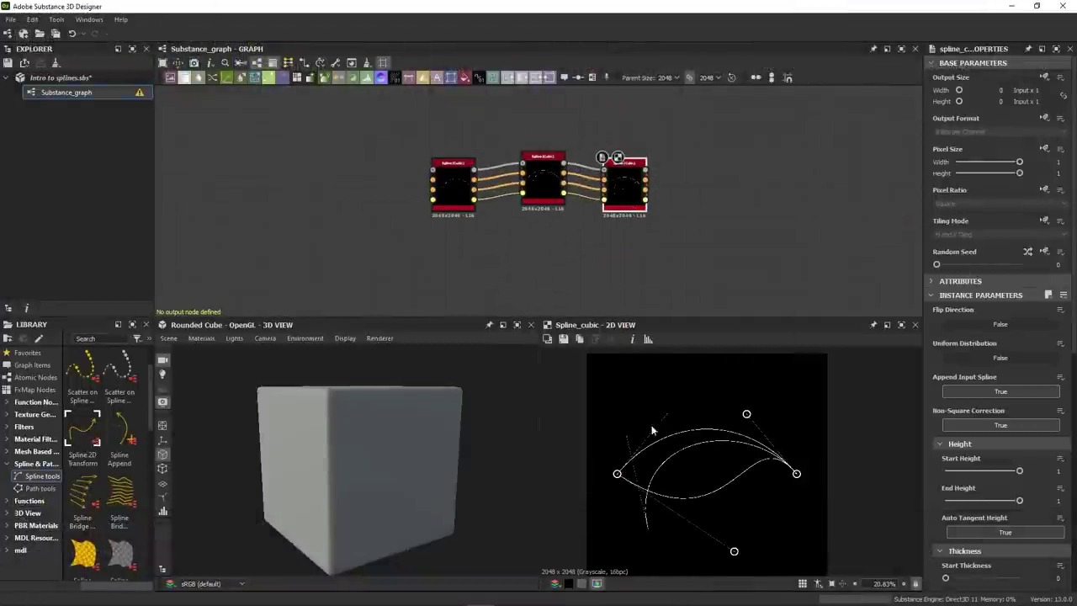
Preview each of the three chained Spline (Cubic) nodes in turn to examine how the splines accumulate
{"action": "double_click", "coordinate": [446, 180]}
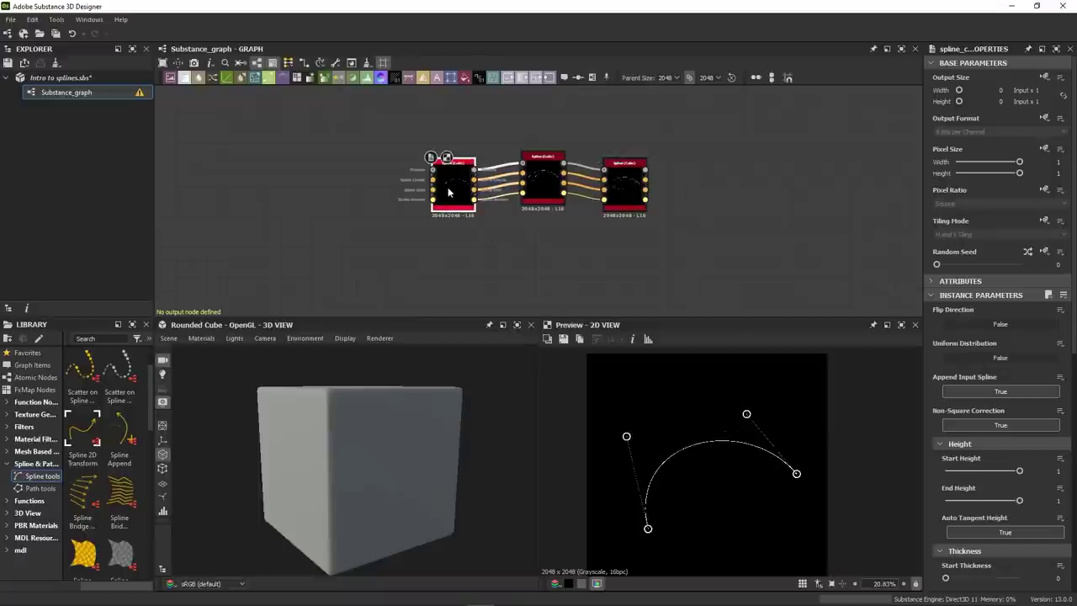
{"action": "left_click", "coordinate": [543, 201]}
{"action": "left_click", "coordinate": [624, 185]}
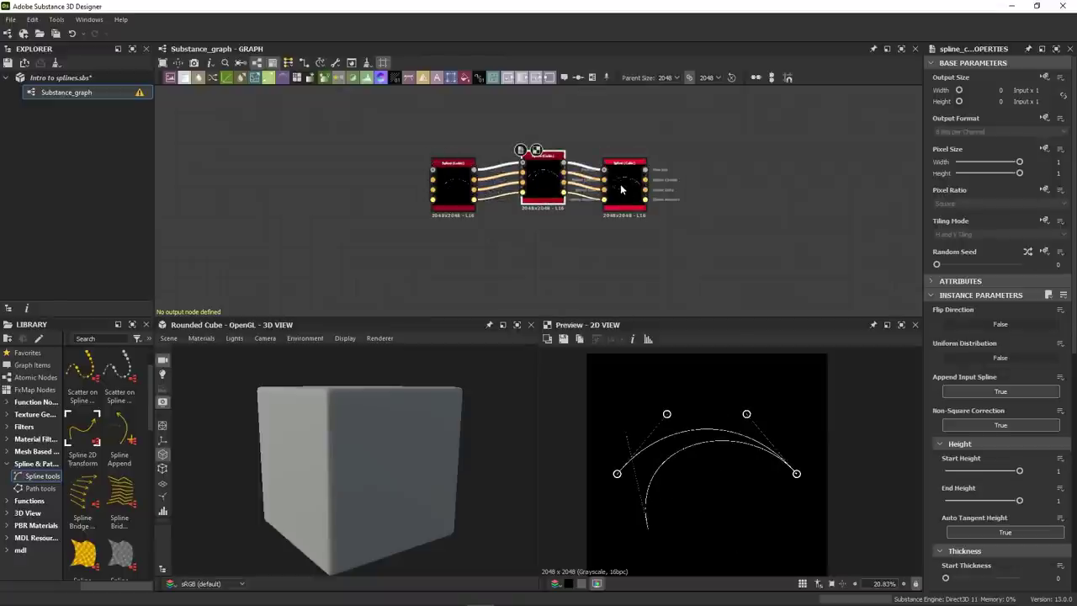
Add a Spline Select node and connect the last Spline (Cubic)'s outputs to it
{"action": "key", "text": "space"}
{"action": "type", "text": "selec"}
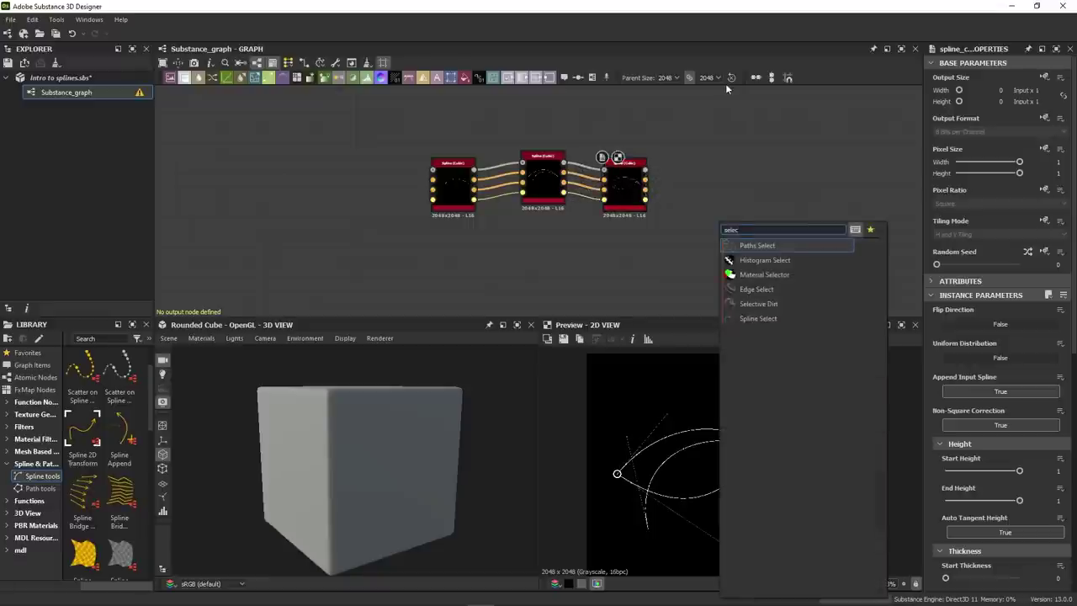
{"action": "left_click", "coordinate": [803, 317]}
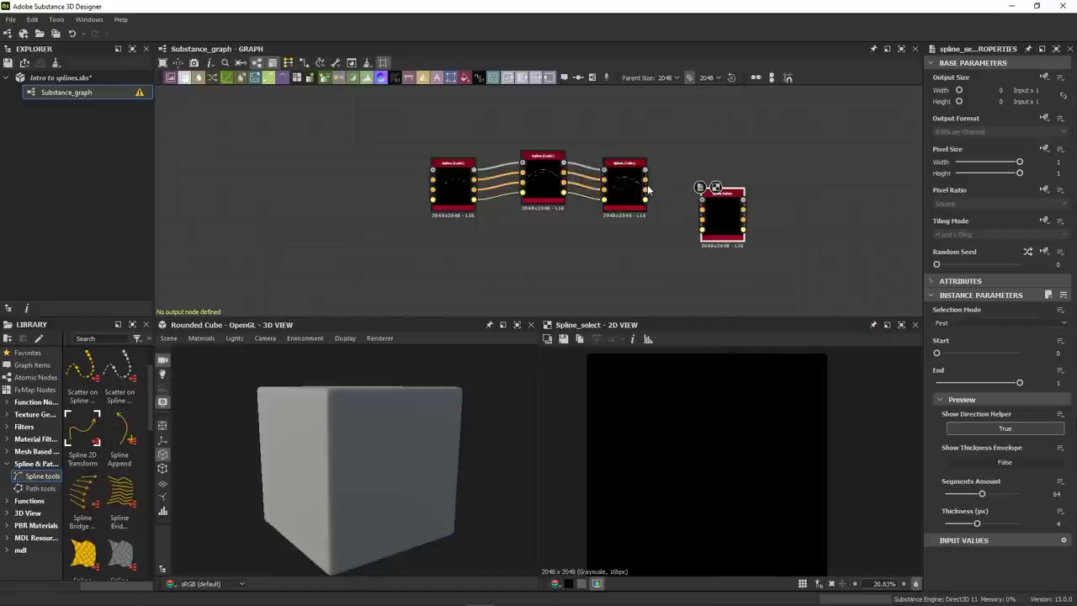
{"action": "left_click_drag", "start_coordinate": [647, 190], "coordinate": [703, 202]}
Set the Spline Select node's Selection Mode to Index and its Spline Index to 2
{"action": "left_click", "coordinate": [997, 323]}
{"action": "left_click", "coordinate": [952, 350]}
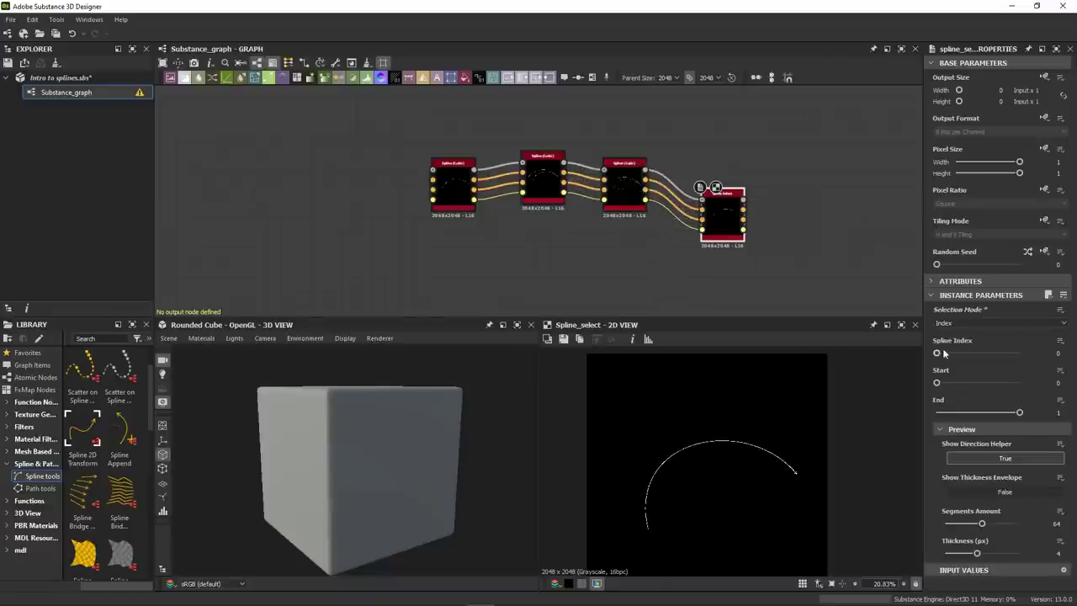
{"action": "left_click_drag", "start_coordinate": [942, 352], "coordinate": [952, 354]}
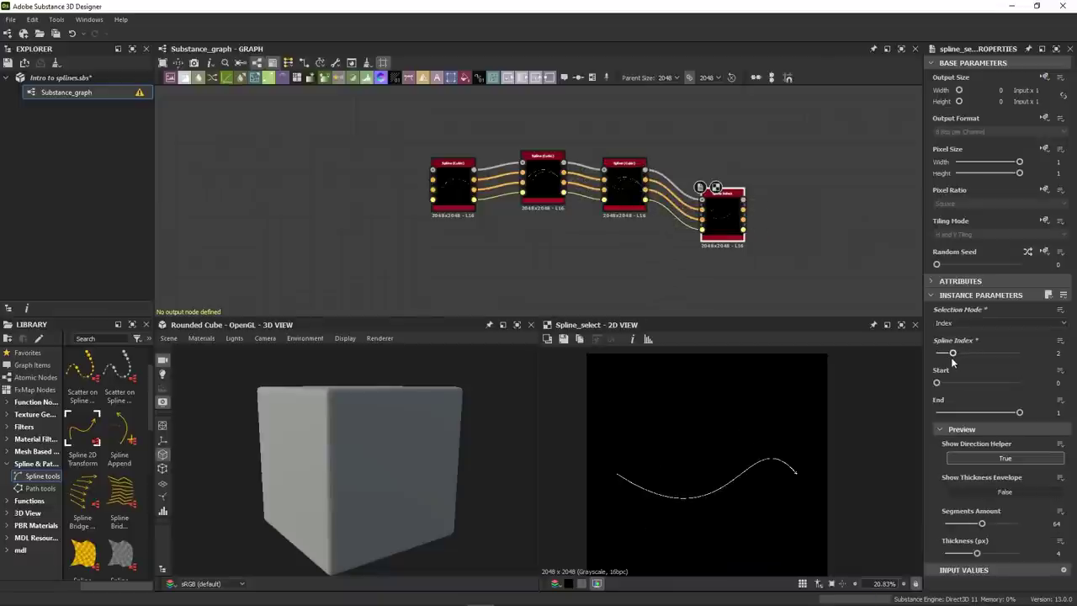
Replace the Spline Select node with a Spline Render node fed by the last Spline (Cubic)
{"action": "key", "text": "Delete"}
{"action": "key", "text": "space"}
{"action": "type", "text": "render"}
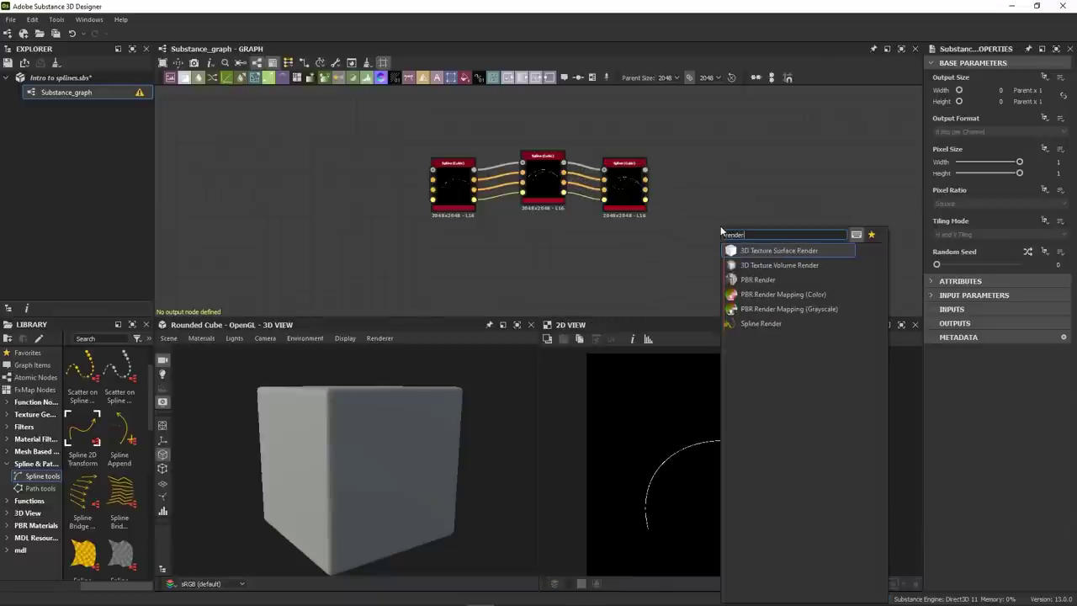
{"action": "left_click", "coordinate": [765, 324]}
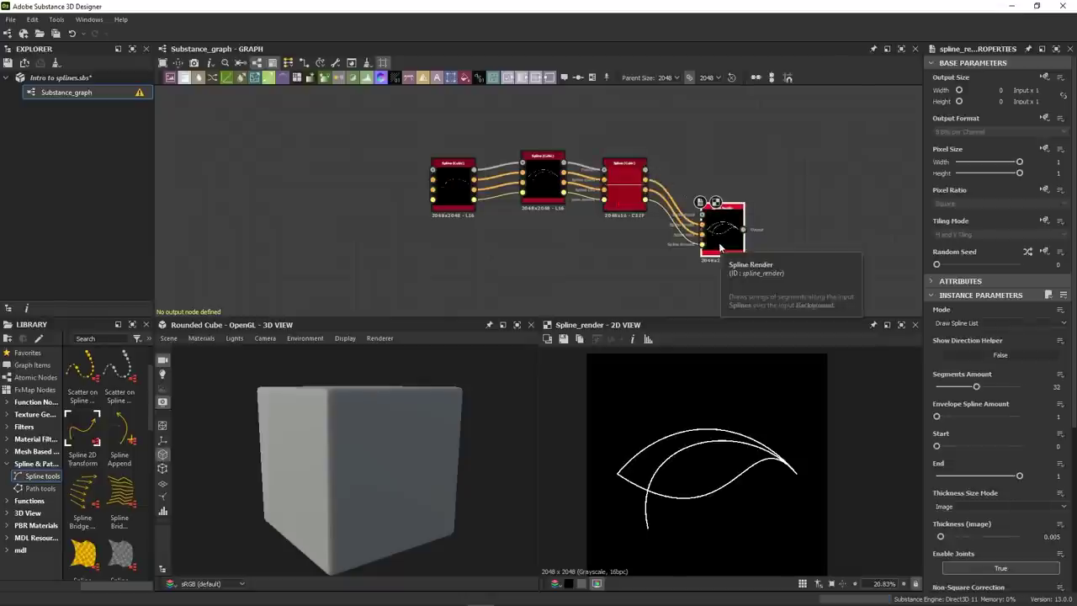
Set the Spline Render node's Mode to Draw Single Spline and raise the index of the drawn spline
{"action": "left_click", "coordinate": [971, 323]}
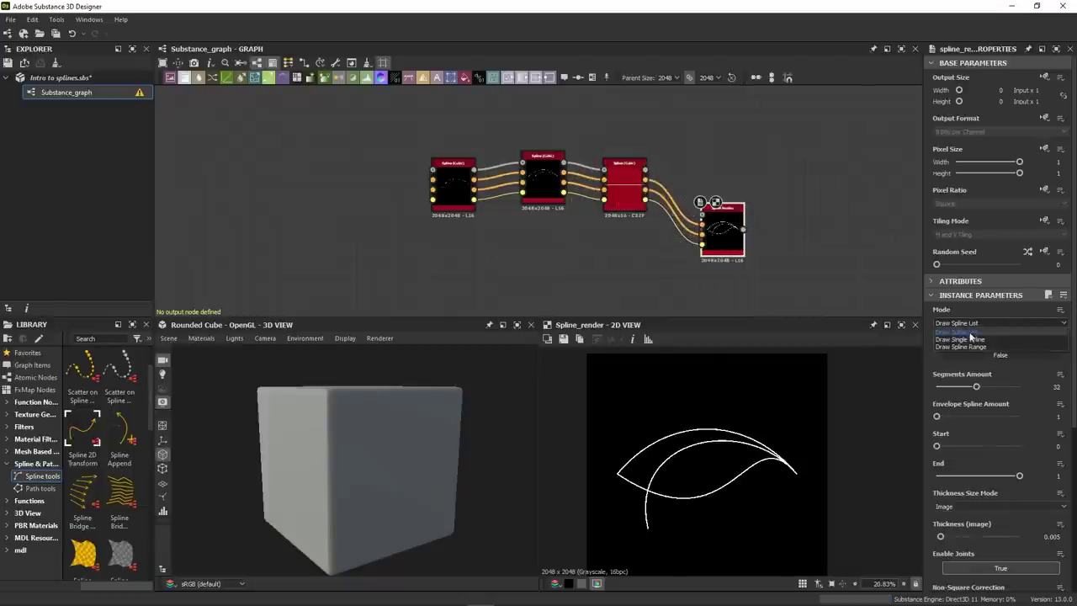
{"action": "left_click", "coordinate": [974, 338]}
{"action": "left_click_drag", "start_coordinate": [937, 387], "coordinate": [950, 387]}
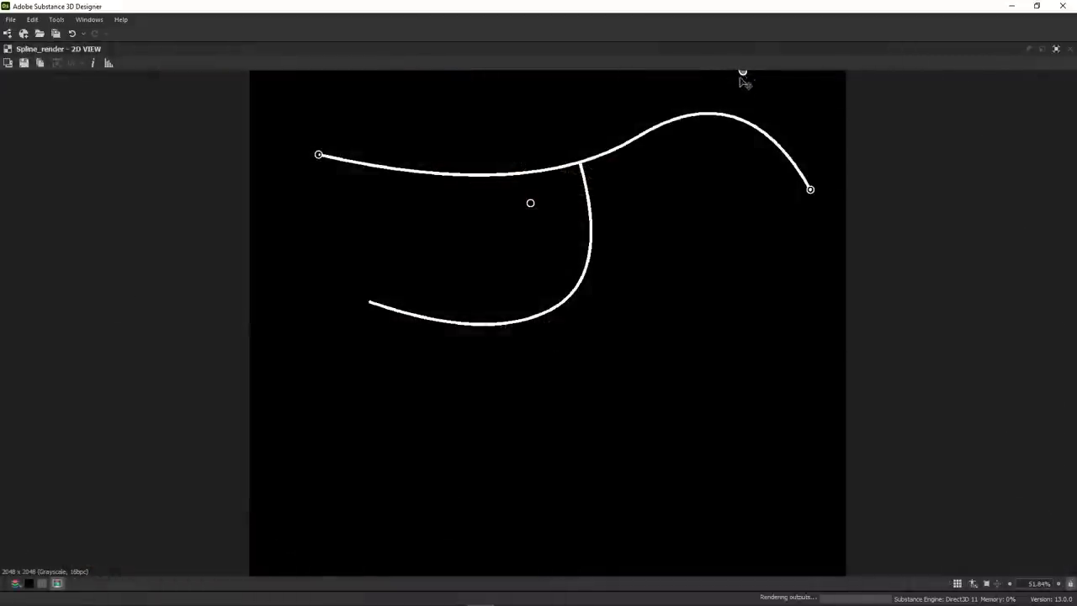
Reshape the upper wavy spline in the maximized 2D view by moving its two tangent handles
{"action": "left_click_drag", "start_coordinate": [742, 75], "coordinate": [729, 129]}
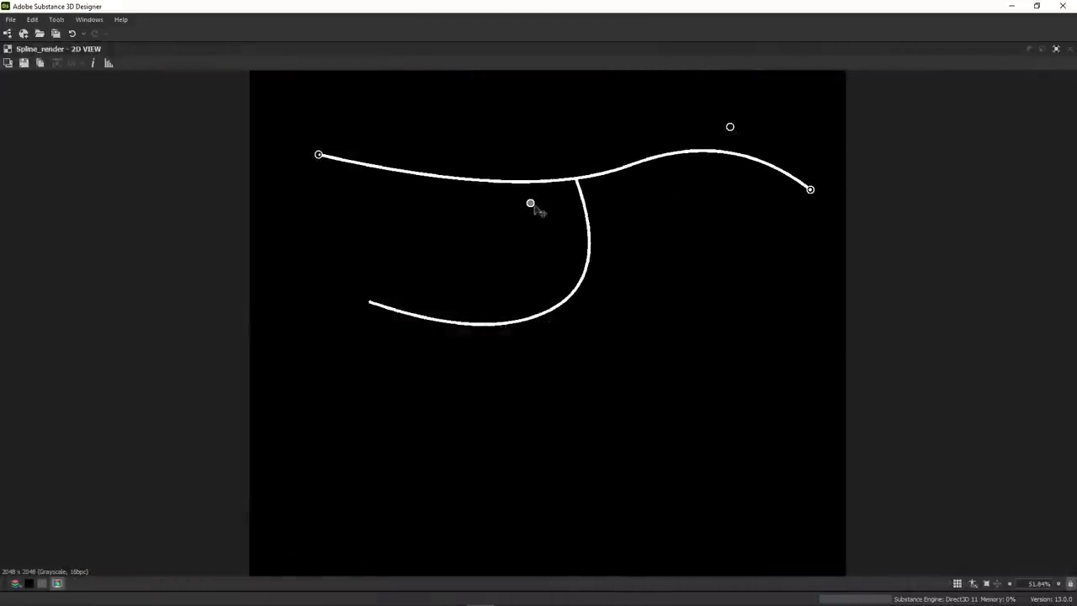
{"action": "left_click_drag", "start_coordinate": [533, 207], "coordinate": [589, 210]}
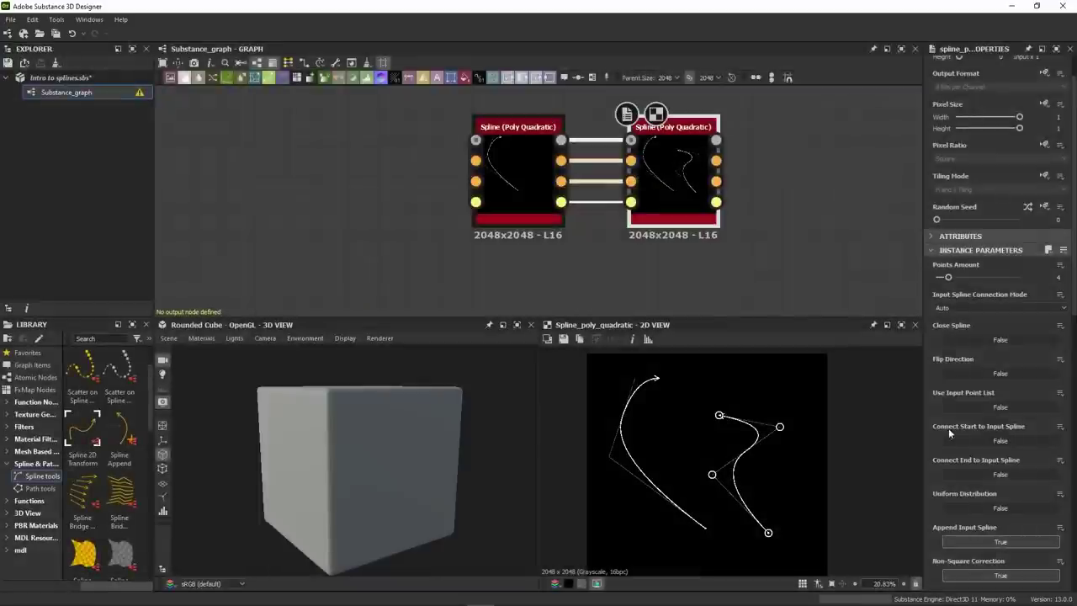
Connect both the start and end of the second Spline (Poly Quadratic) to the input spline and set Input Spline Connection Mode to Manual
{"action": "left_click", "coordinate": [1012, 441]}
{"action": "left_click", "coordinate": [999, 476]}
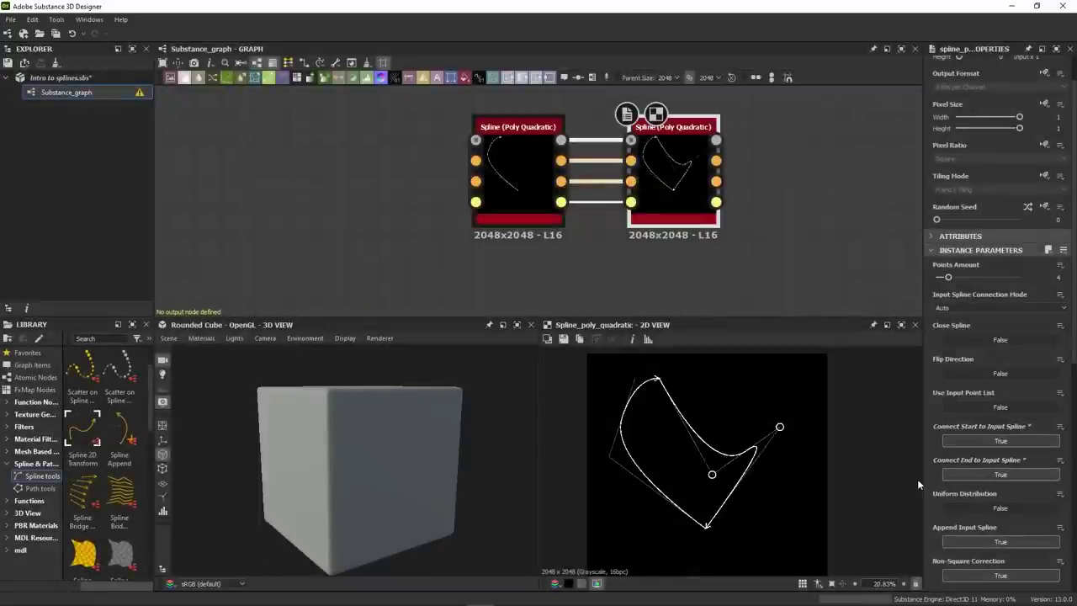
{"action": "left_click", "coordinate": [940, 309]}
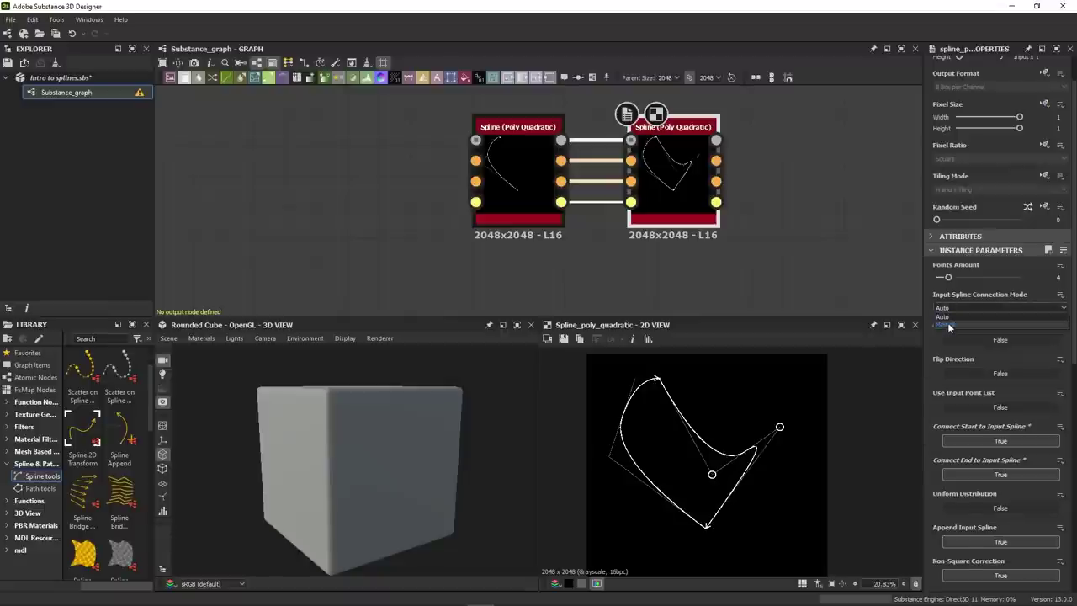
{"action": "left_click", "coordinate": [946, 325]}
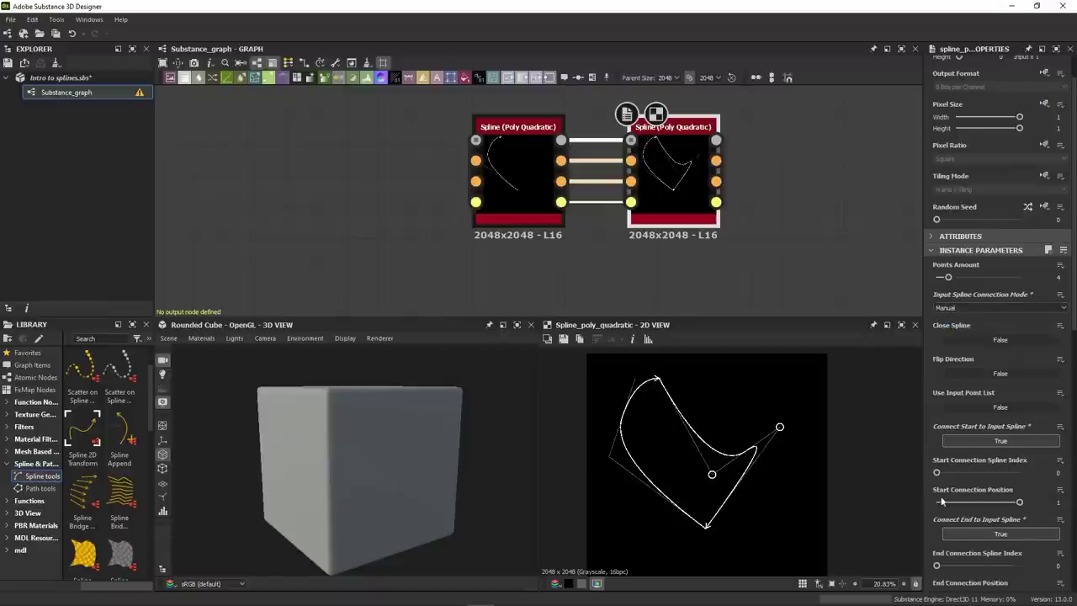
Shift the start and end connection positions along the input spline and reshape the input spline by moving its outer control point
{"action": "left_click_drag", "start_coordinate": [1019, 503], "coordinate": [983, 533]}
{"action": "scroll", "coordinate": [958, 530], "scroll_direction": "down", "scroll_amount": 1}
{"action": "left_click_drag", "start_coordinate": [962, 457], "coordinate": [957, 476]}
{"action": "left_click_drag", "start_coordinate": [956, 474], "coordinate": [939, 475]}
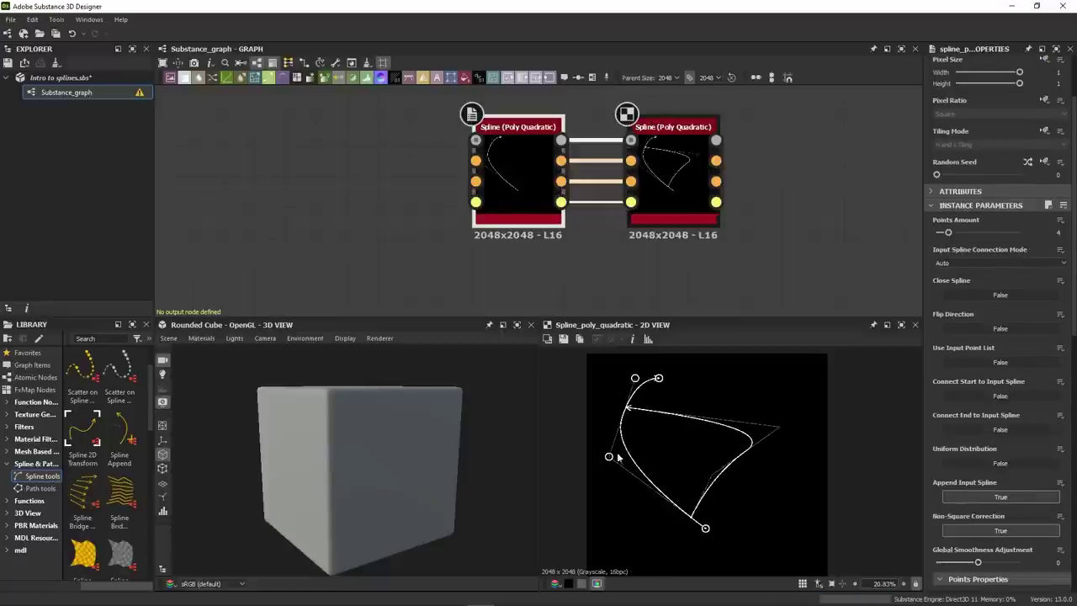
{"action": "left_click_drag", "start_coordinate": [617, 461], "coordinate": [711, 490]}
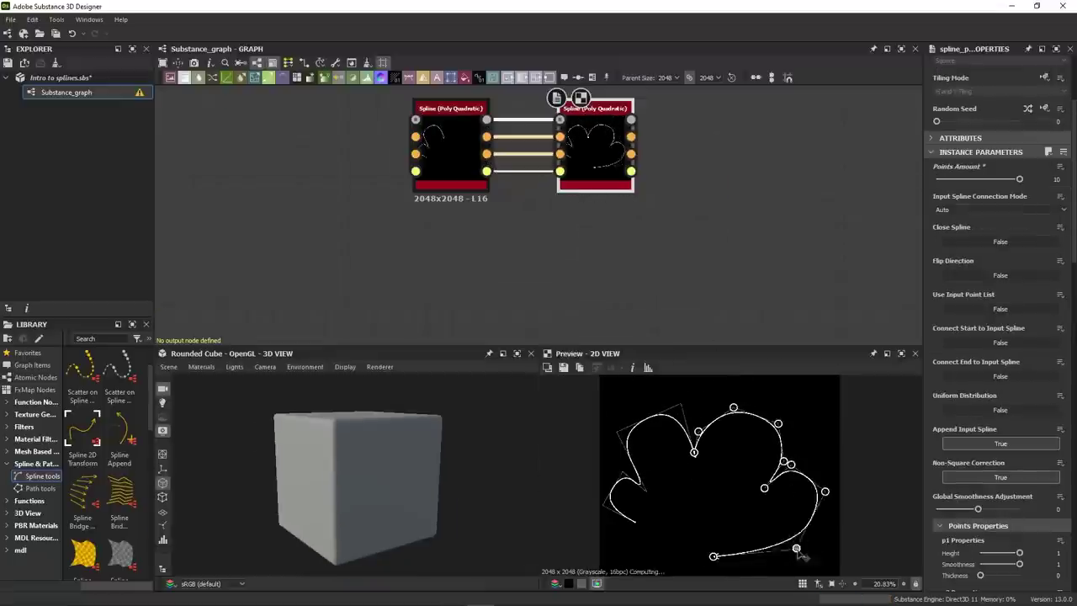
Add a third Spline (Poly Quadratic) node after the second and shape its points to close the lower side of the flower outline
{"action": "key", "text": "space"}
{"action": "type", "text": "spl"}
{"action": "left_click", "coordinate": [681, 446]}
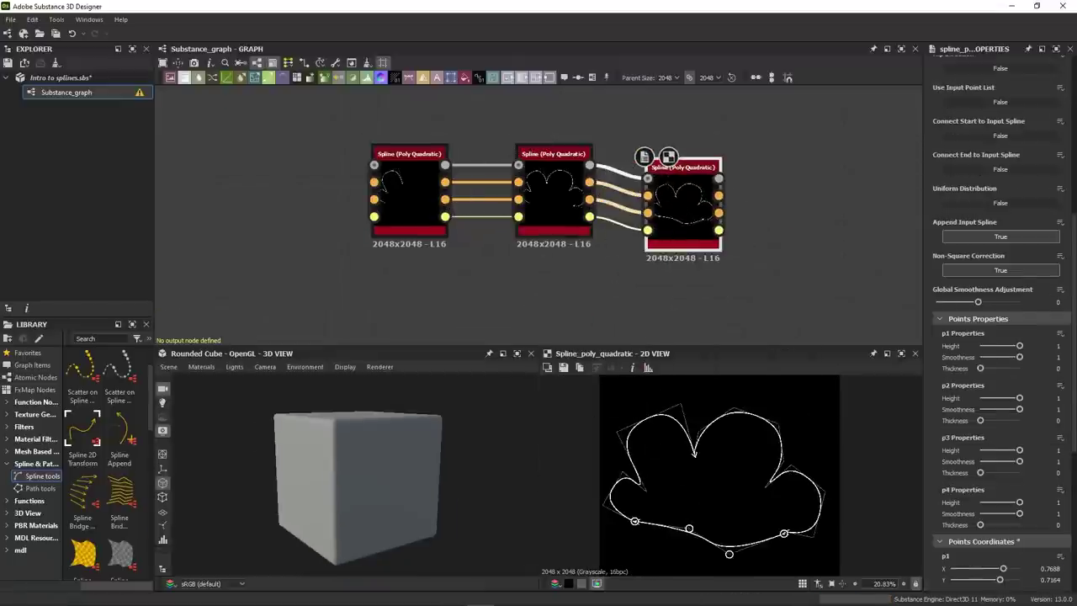
{"action": "left_click_drag", "start_coordinate": [621, 544], "coordinate": [634, 521]}
{"action": "left_click_drag", "start_coordinate": [625, 534], "coordinate": [656, 555]}
{"action": "left_click_drag", "start_coordinate": [689, 553], "coordinate": [706, 554]}
{"action": "middle_click_drag", "start_coordinate": [698, 474], "coordinate": [740, 427]}
Align the third Spline (Poly Quadratic) node in a row with the other two
{"action": "key", "text": "f"}
{"action": "middle_click_drag", "start_coordinate": [661, 251], "coordinate": [549, 233]}
{"action": "left_click_drag", "start_coordinate": [561, 232], "coordinate": [573, 218]}
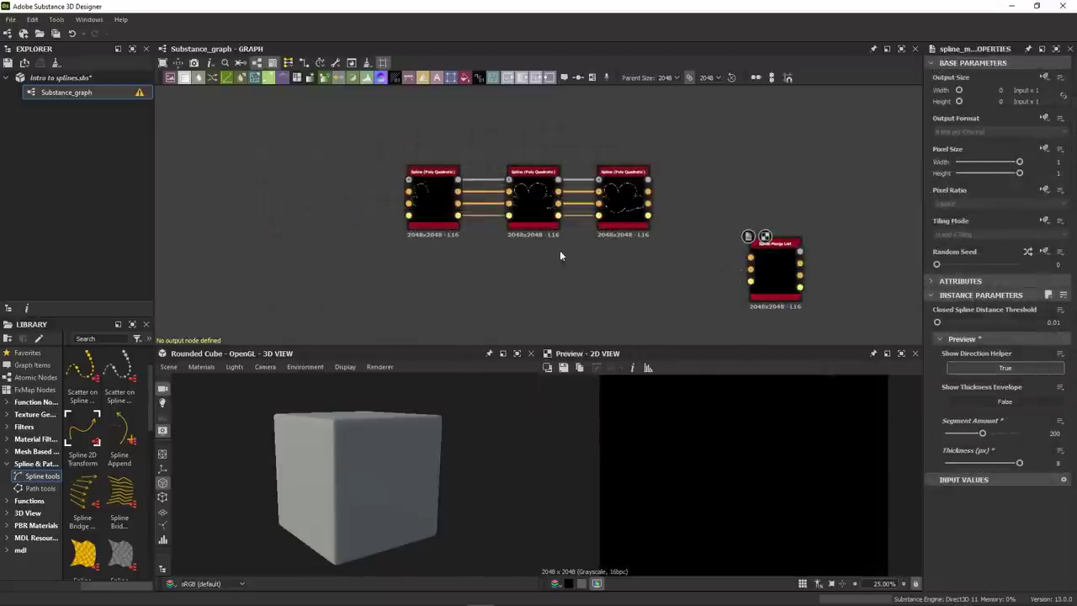
Preview the three chained Spline (Poly Quadratic) nodes one after another to see how each extends the outline
{"action": "scroll", "coordinate": [434, 204], "scroll_direction": "up", "scroll_amount": 3}
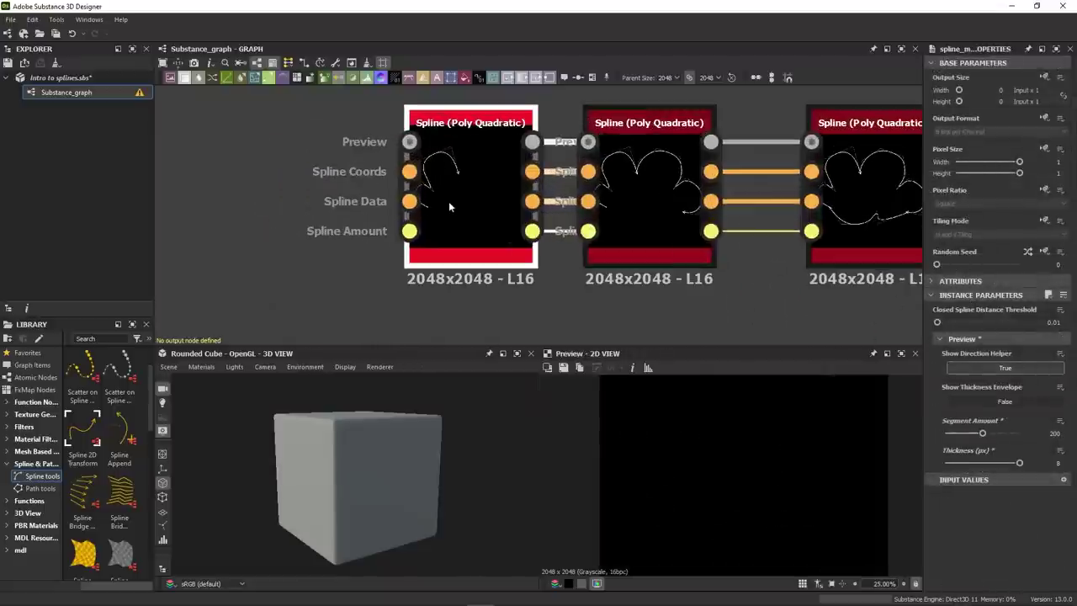
{"action": "left_click", "coordinate": [474, 188]}
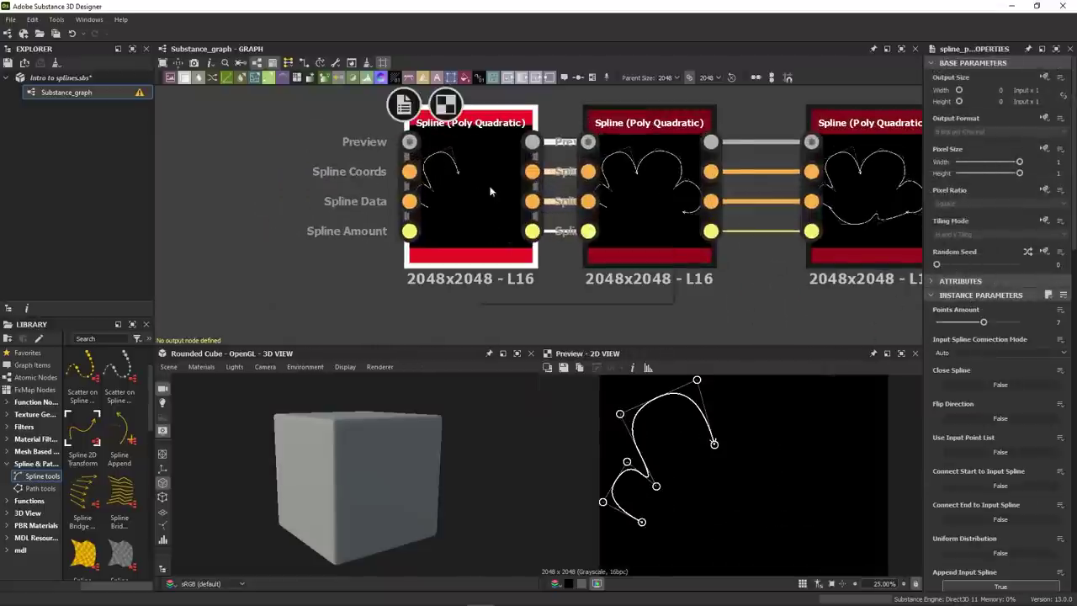
{"action": "left_click", "coordinate": [656, 179]}
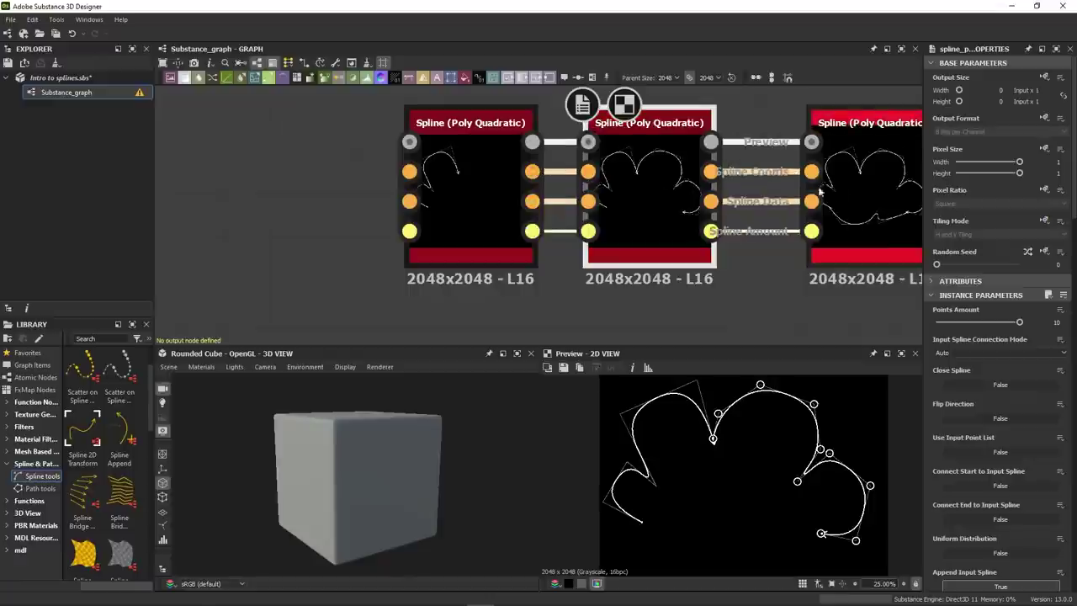
{"action": "left_click", "coordinate": [874, 198]}
{"action": "middle_click_drag", "start_coordinate": [874, 199], "coordinate": [802, 174]}
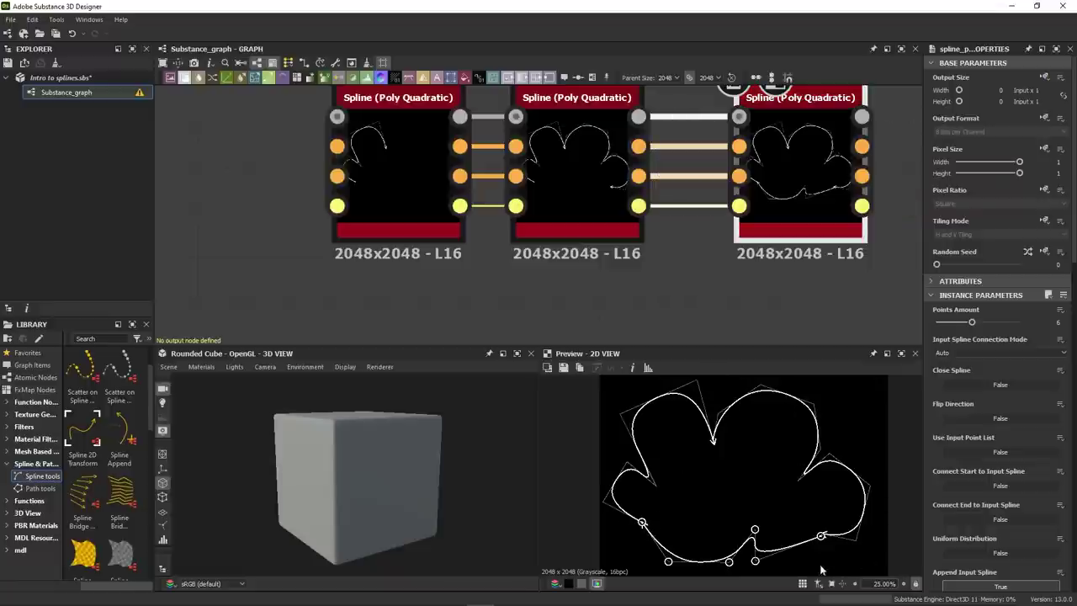
Feed the third Spline (Poly Quadratic) node into the Spline Merge List node and preview the merged spline
{"action": "middle_click_drag", "start_coordinate": [733, 131], "coordinate": [506, 128]}
{"action": "scroll", "coordinate": [574, 163], "scroll_direction": "down", "scroll_amount": 2}
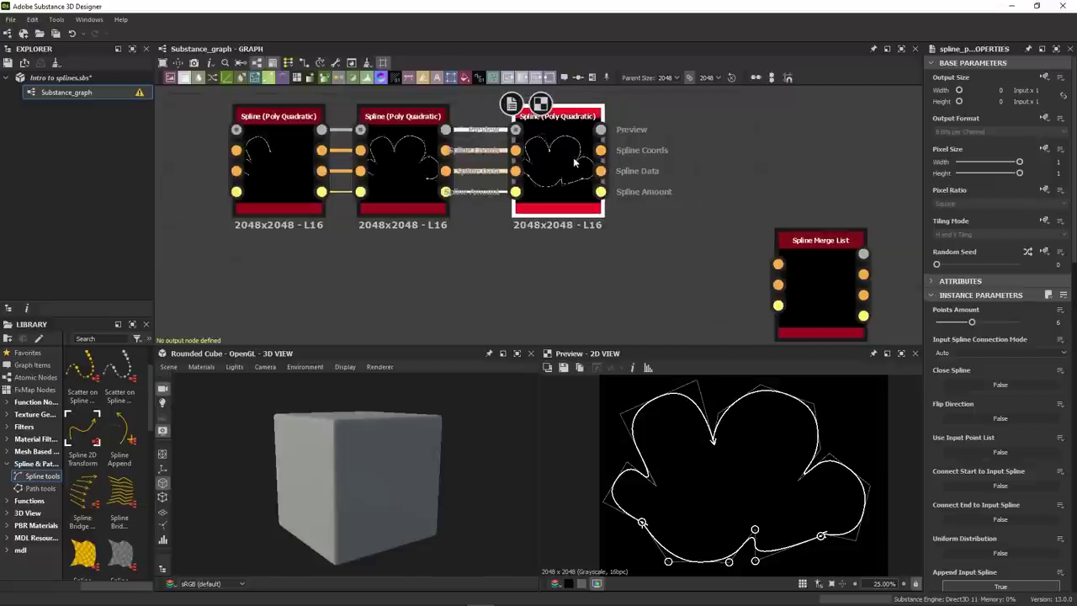
{"action": "left_click_drag", "start_coordinate": [601, 170], "coordinate": [768, 181]}
{"action": "double_click", "coordinate": [768, 180]}
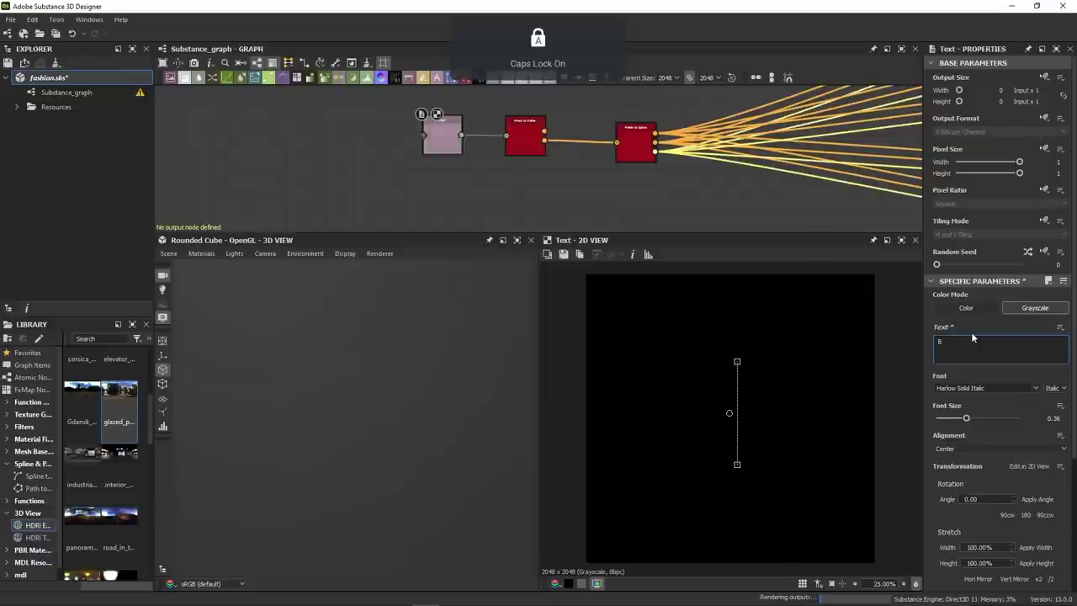
Enter "Bravo!" as the Text node's text in the fashion graph and inspect the embroidered result in the 3D view
{"action": "type", "text": "avo!"}
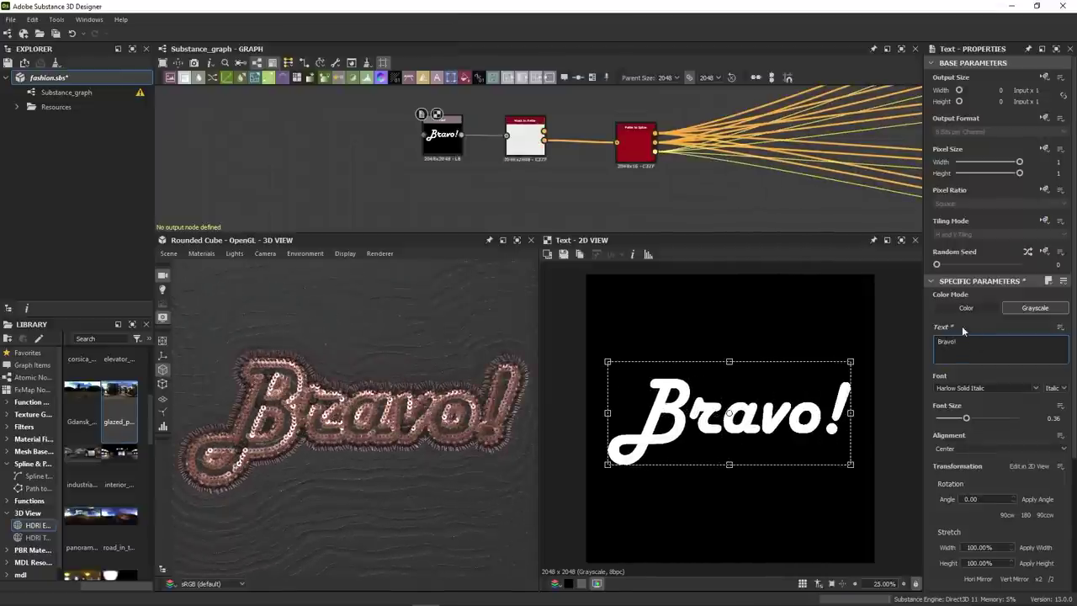
{"action": "right_click_drag", "start_coordinate": [496, 526], "coordinate": [453, 536], "text": "ctrl+shift"}
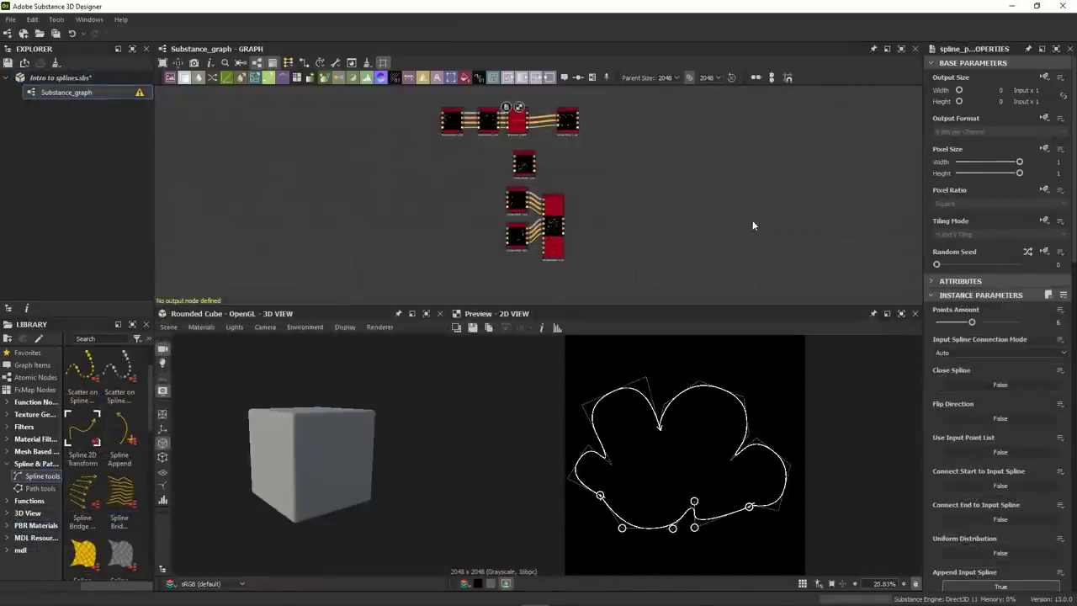
Preview the separate Spline (Poly Quadratic) node below the merge chain and attach a Spline 2D Transform node to it
{"action": "double_click", "coordinate": [525, 164]}
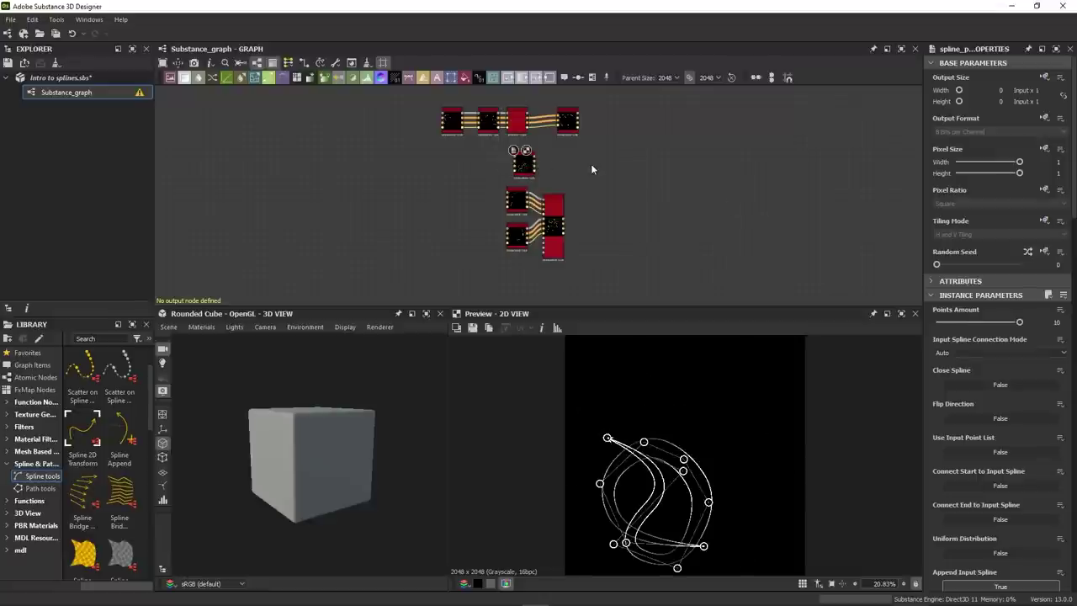
{"action": "key", "text": "space"}
{"action": "type", "text": "2d"}
{"action": "left_click", "coordinate": [626, 212]}
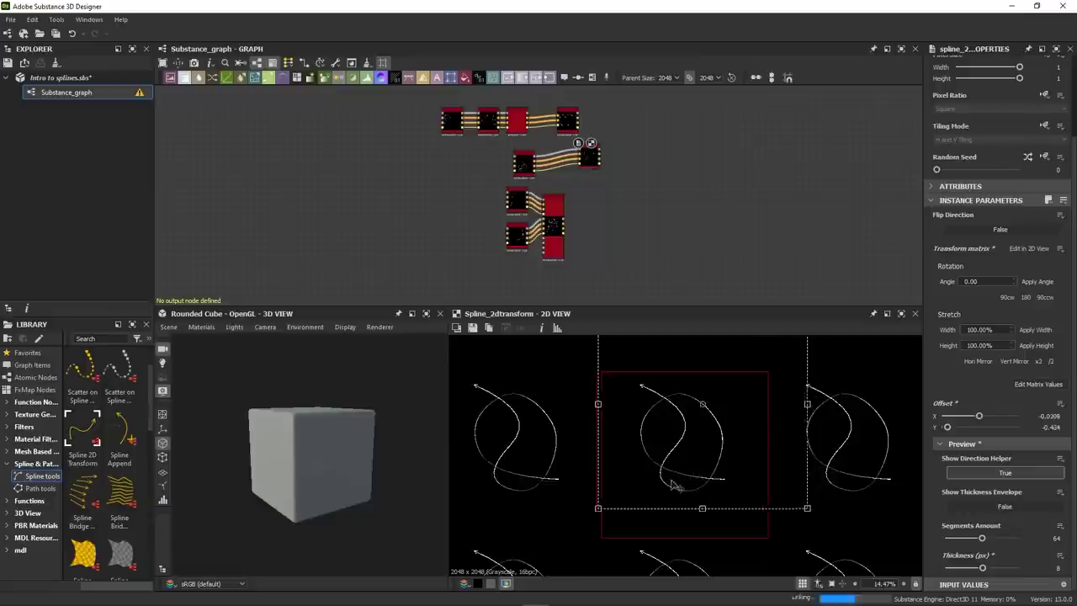
Reposition and transform the splines with the Spline 2D Transform handles in the 2D view
{"action": "left_click_drag", "start_coordinate": [454, 508], "coordinate": [654, 544]}
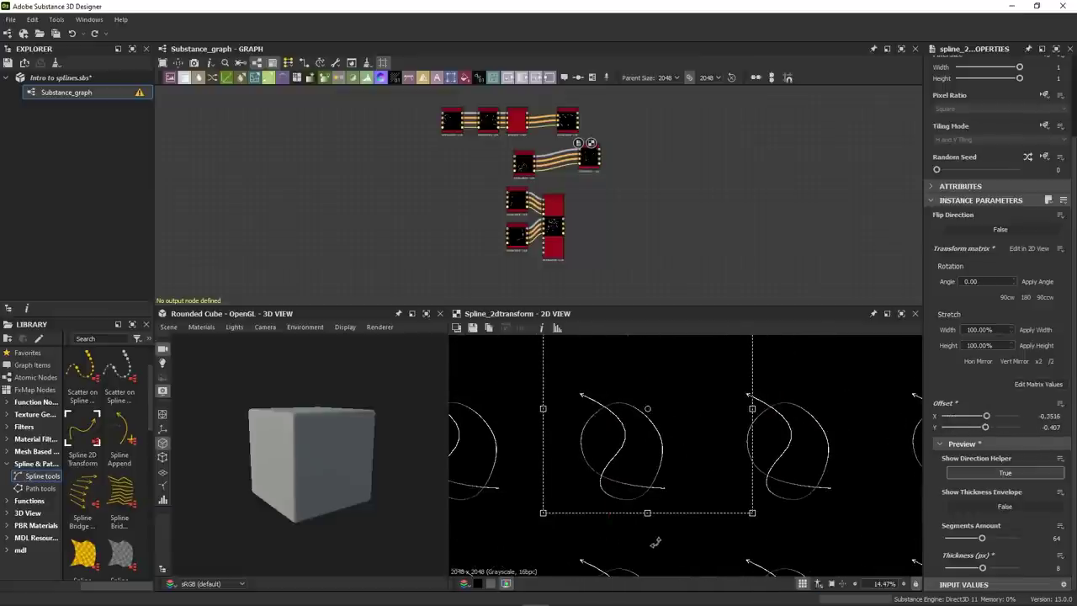
{"action": "left_click_drag", "start_coordinate": [610, 499], "coordinate": [660, 516]}
{"action": "left_click_drag", "start_coordinate": [598, 534], "coordinate": [671, 477]}
Remove the loose Transformation 2D node from the graph
{"action": "scroll", "coordinate": [643, 149], "scroll_direction": "up", "scroll_amount": 3}
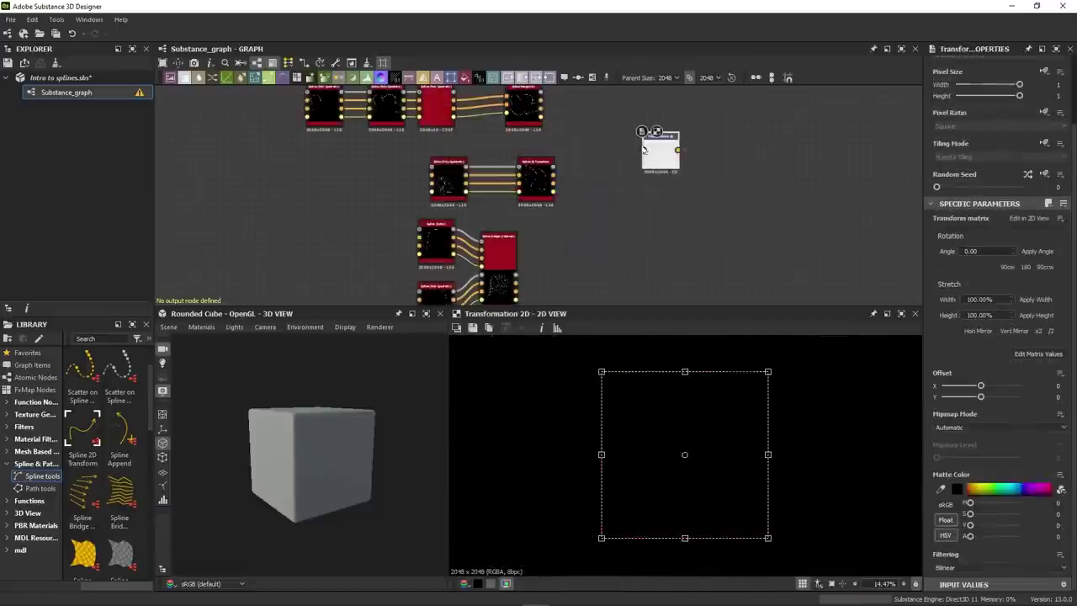
{"action": "left_click_drag", "start_coordinate": [592, 182], "coordinate": [586, 222]}
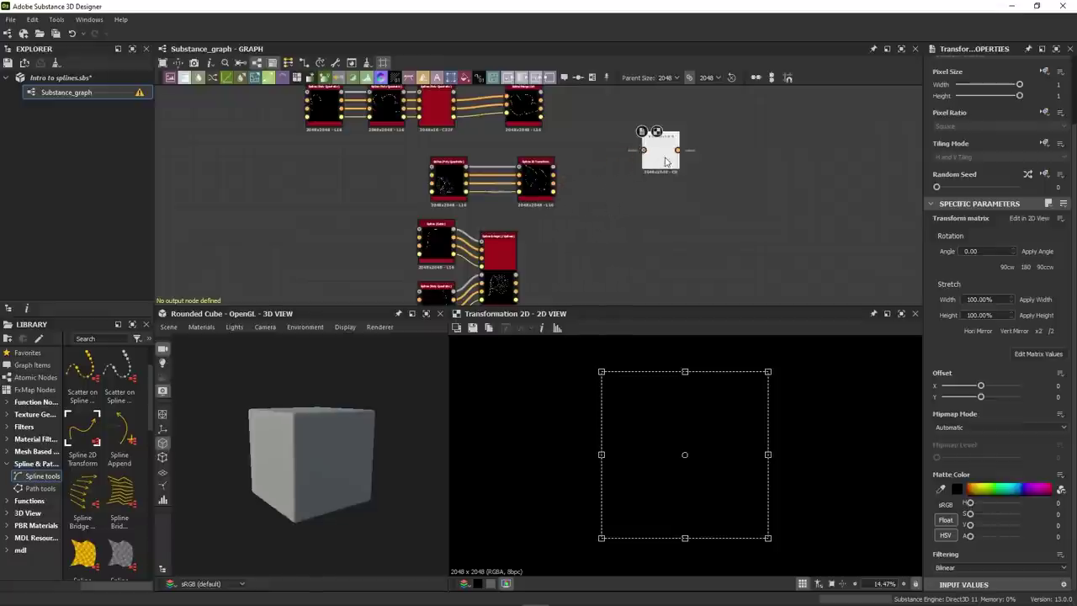
{"action": "key", "text": "Delete"}
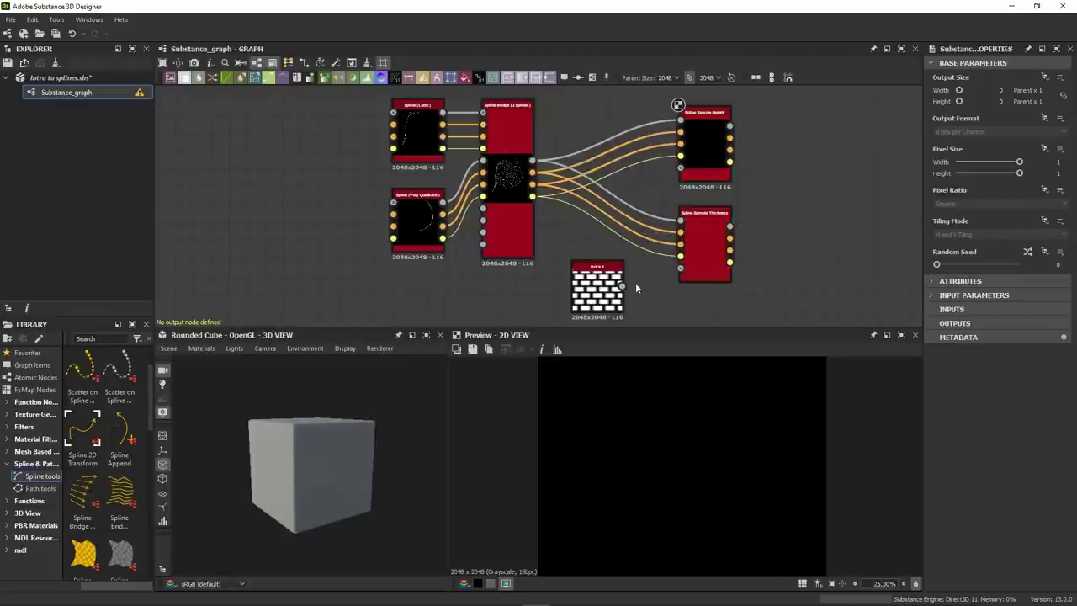
Connect Brick 1 to the height map input of the Spline Sample Height node and compare the brick pattern with the sampled splines
{"action": "left_click_drag", "start_coordinate": [621, 286], "coordinate": [681, 167]}
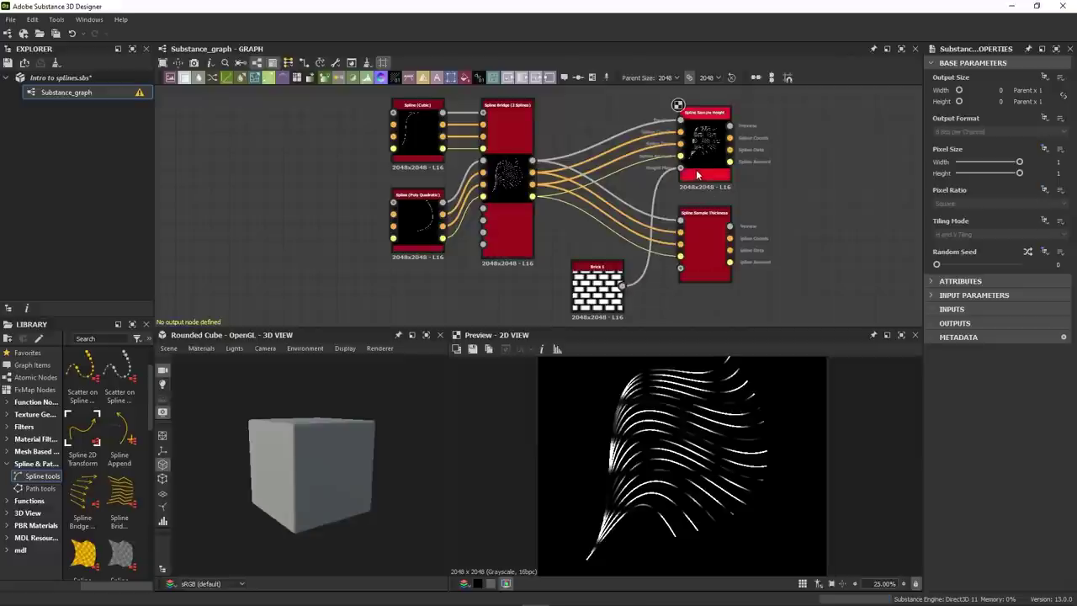
{"action": "left_click", "coordinate": [697, 175]}
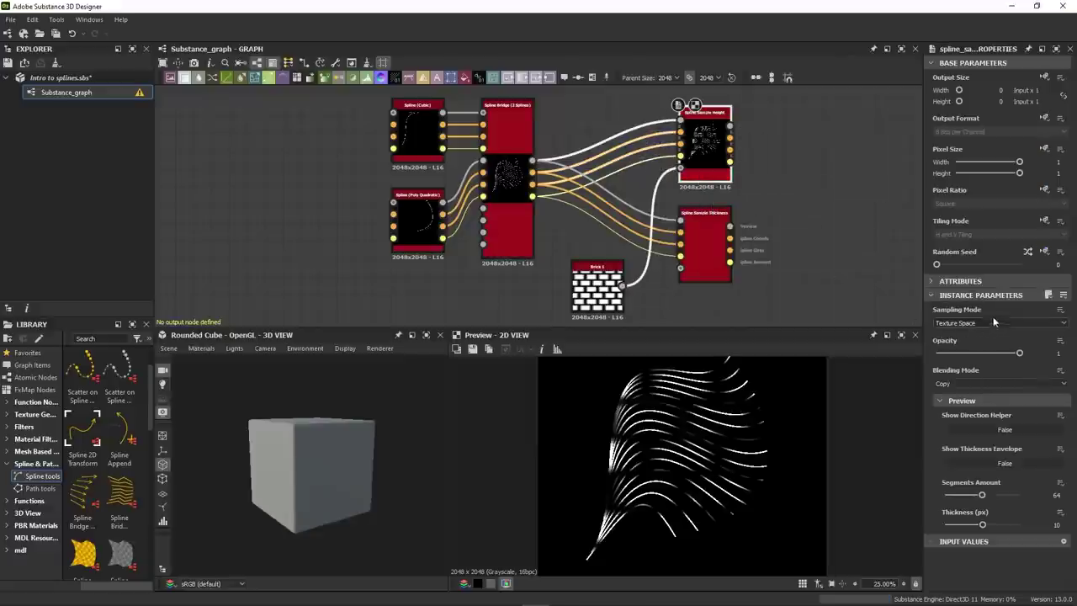
{"action": "double_click", "coordinate": [585, 273]}
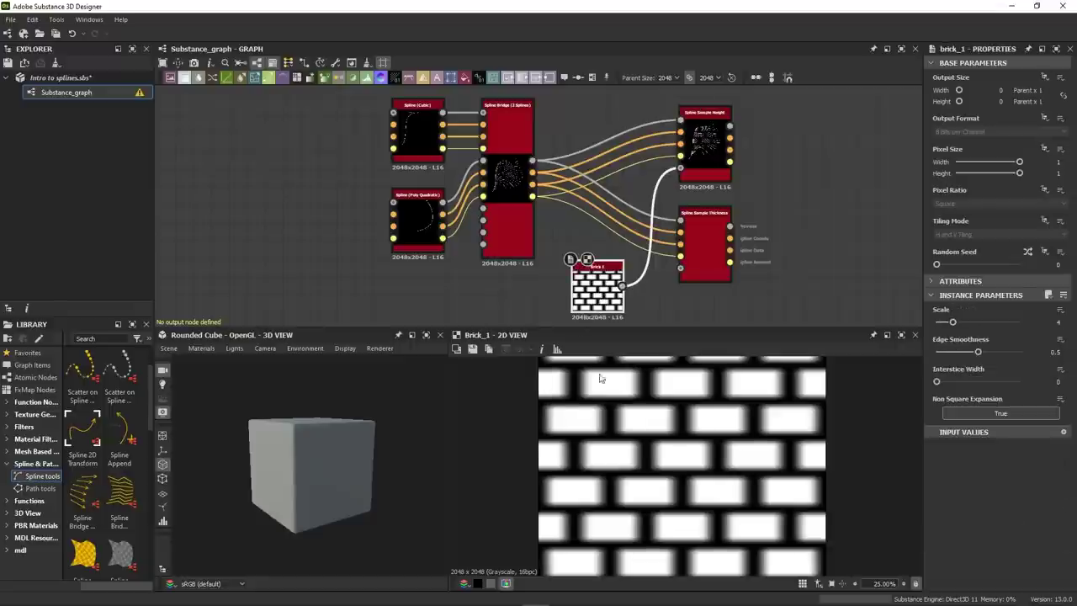
{"action": "double_click", "coordinate": [726, 175]}
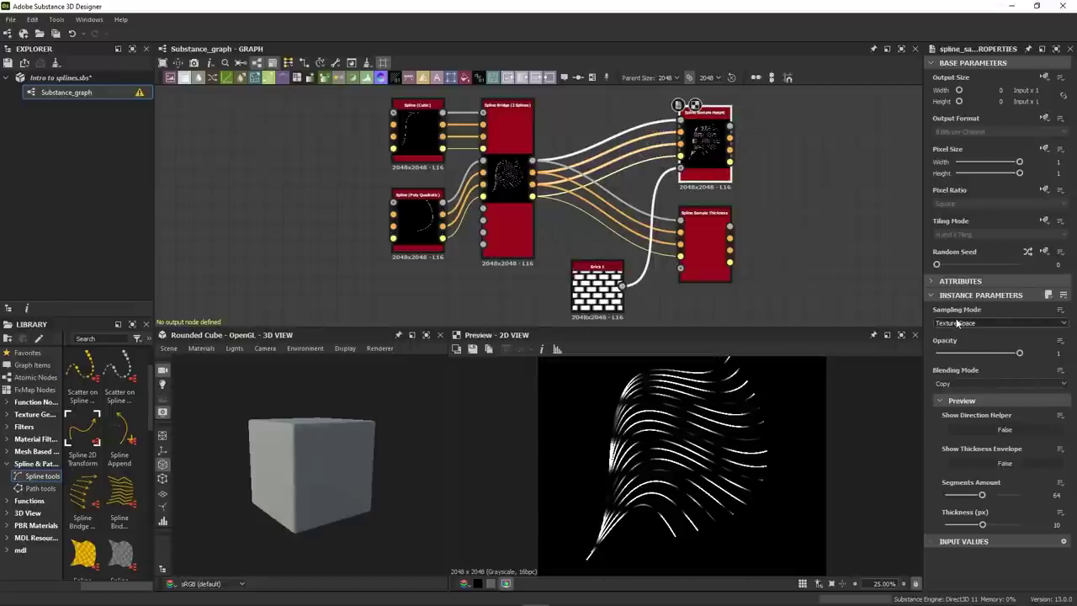
Set the Spline Sample Height node's Sampling Mode to Horizontal along spline, followed by Hor. along spline (rand. offset XY)
{"action": "left_click", "coordinate": [954, 323]}
{"action": "left_click", "coordinate": [942, 339]}
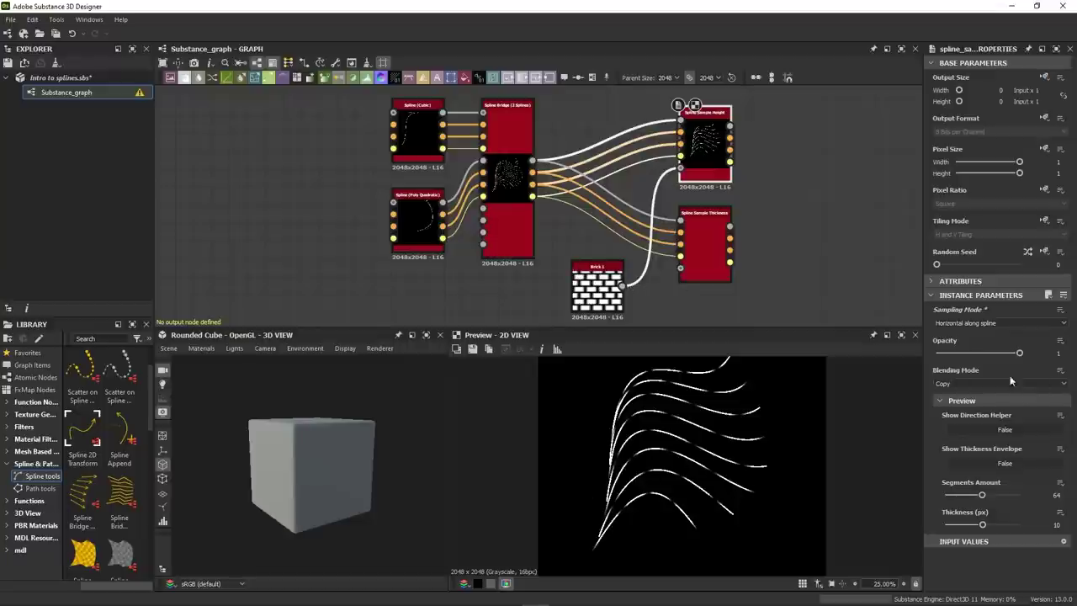
{"action": "left_click", "coordinate": [1000, 323]}
{"action": "left_click", "coordinate": [975, 343]}
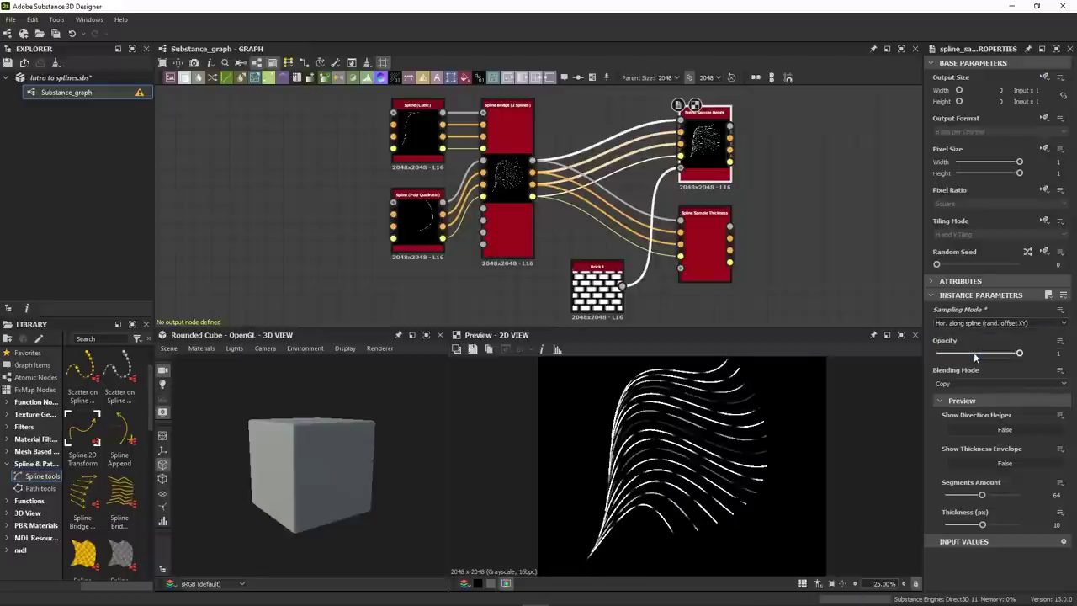
Set the Spline Sample Thickness node's Blending Mode to Add and try another mode from the list
{"action": "left_click", "coordinate": [619, 308]}
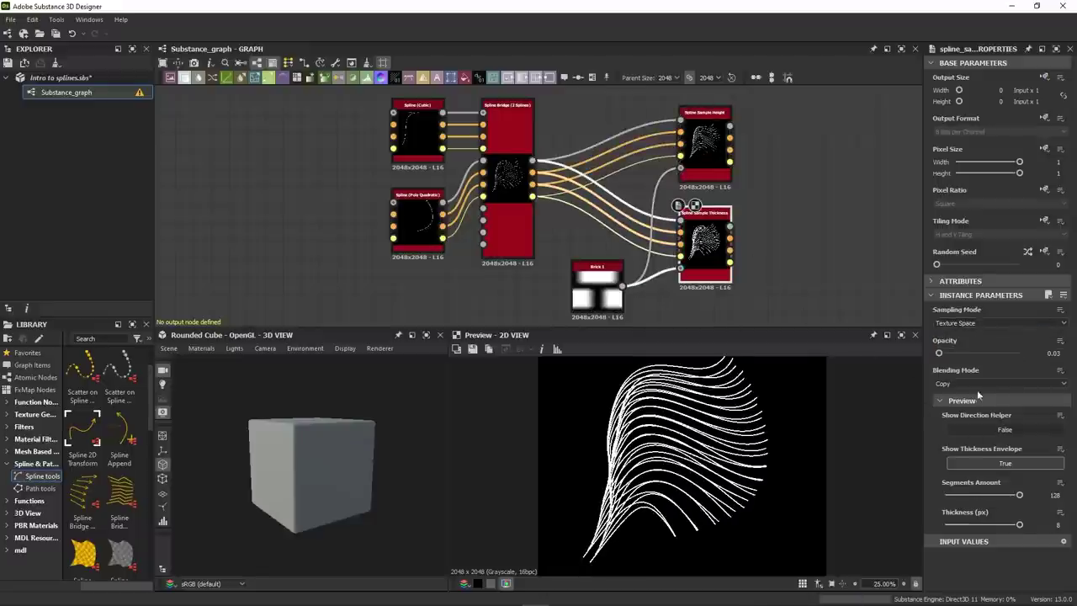
{"action": "left_click", "coordinate": [987, 383]}
{"action": "left_click", "coordinate": [972, 401]}
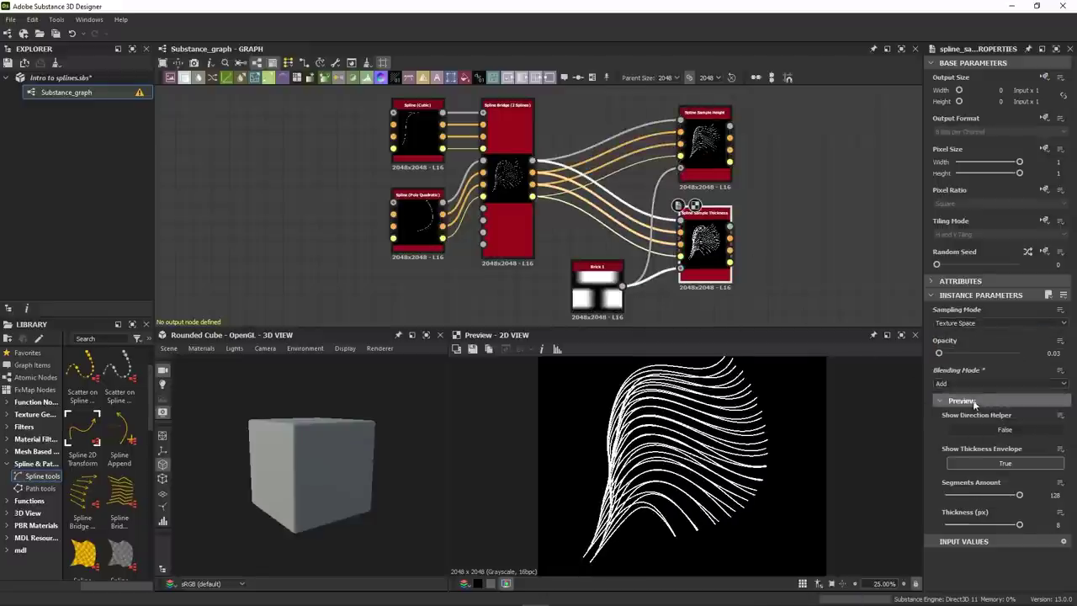
{"action": "left_click", "coordinate": [980, 383]}
{"action": "left_click", "coordinate": [961, 412]}
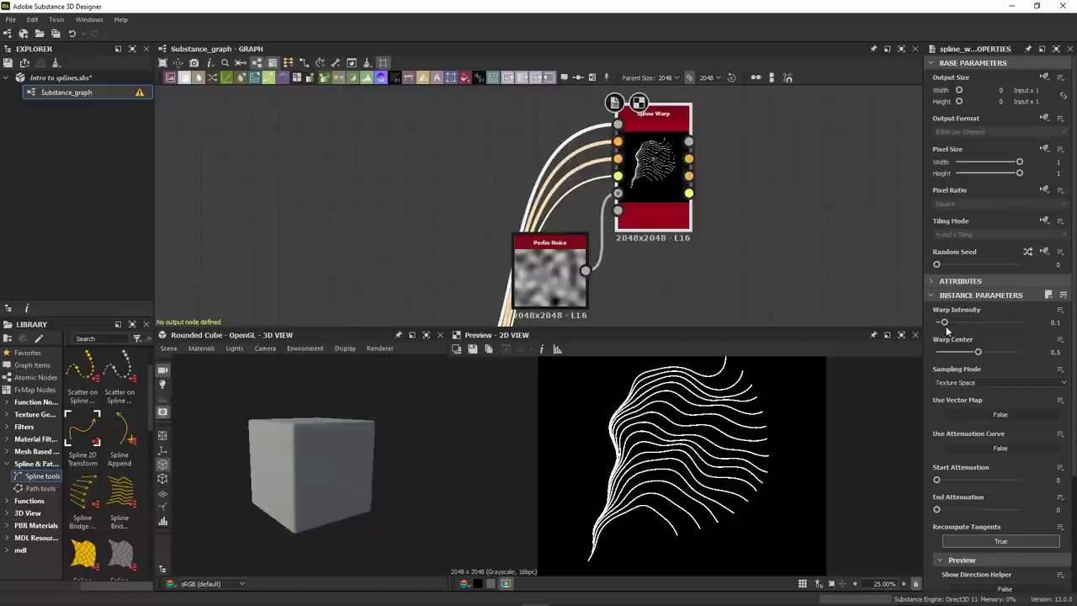
Set the Spline Warp node's Warp Intensity to 0.08 and both Start Attenuation and End Attenuation to 1
{"action": "left_click_drag", "start_coordinate": [943, 322], "coordinate": [941, 321]}
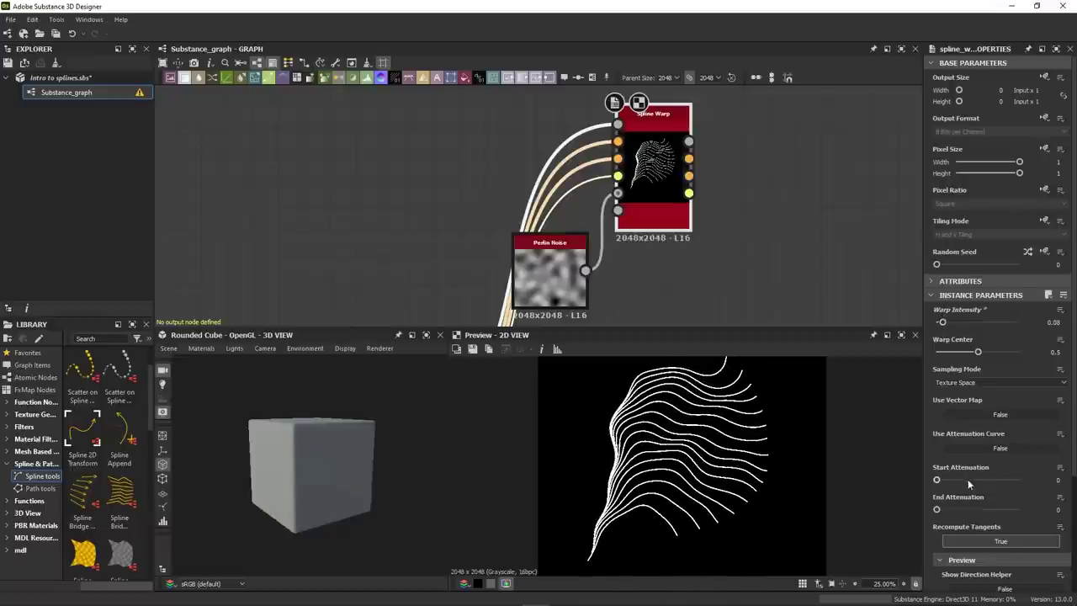
{"action": "left_click_drag", "start_coordinate": [952, 480], "coordinate": [1019, 480]}
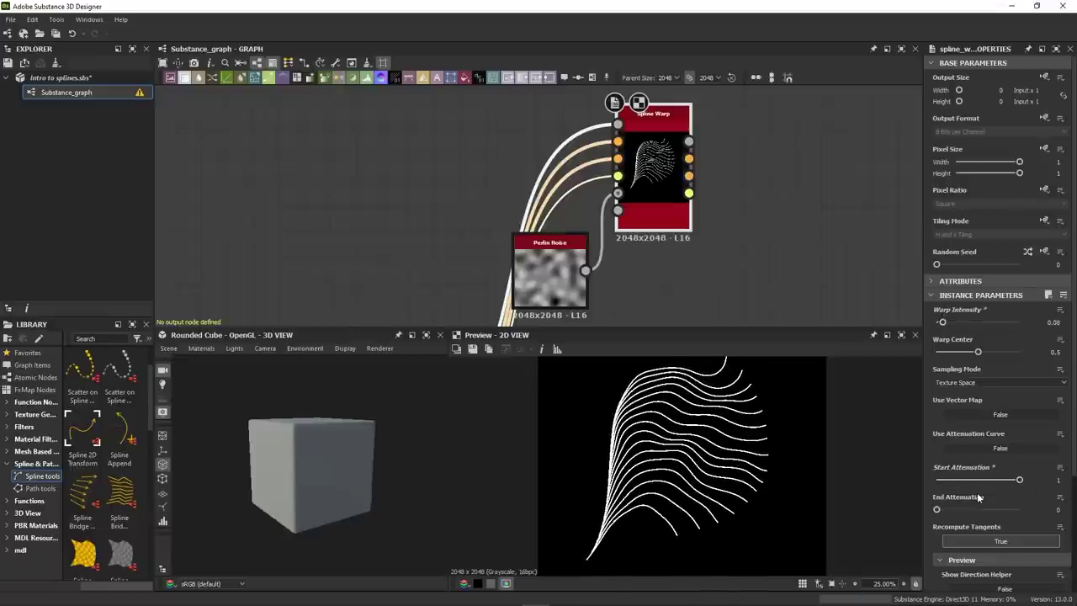
{"action": "left_click_drag", "start_coordinate": [950, 510], "coordinate": [1020, 509]}
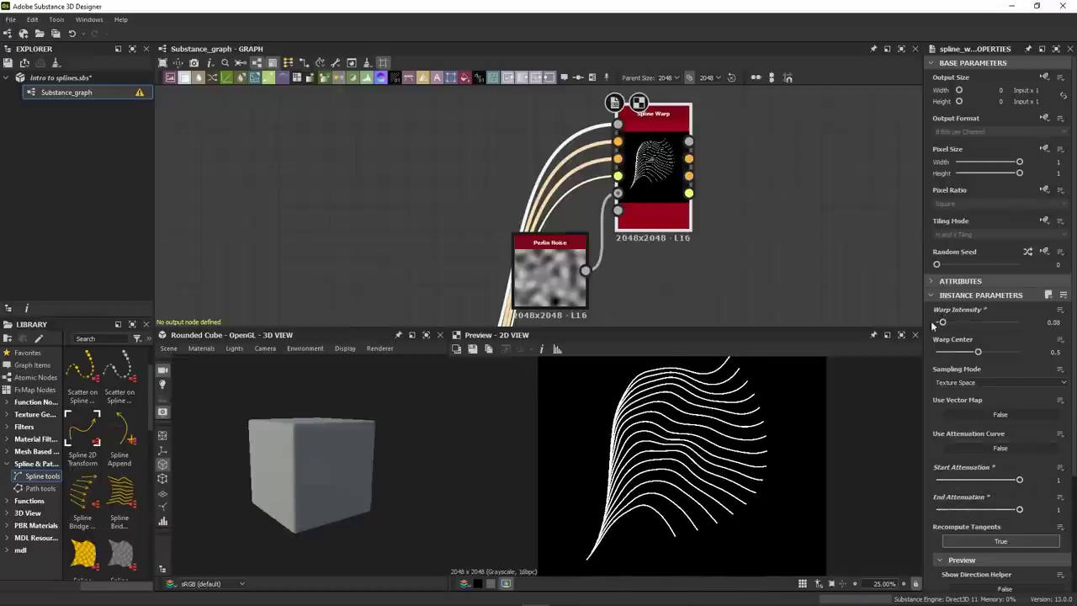
Raise the Spline Warp node's Warp Intensity to 0.15 and set its Sampling Mode to Horizontal along spline
{"action": "left_click_drag", "start_coordinate": [944, 324], "coordinate": [949, 323]}
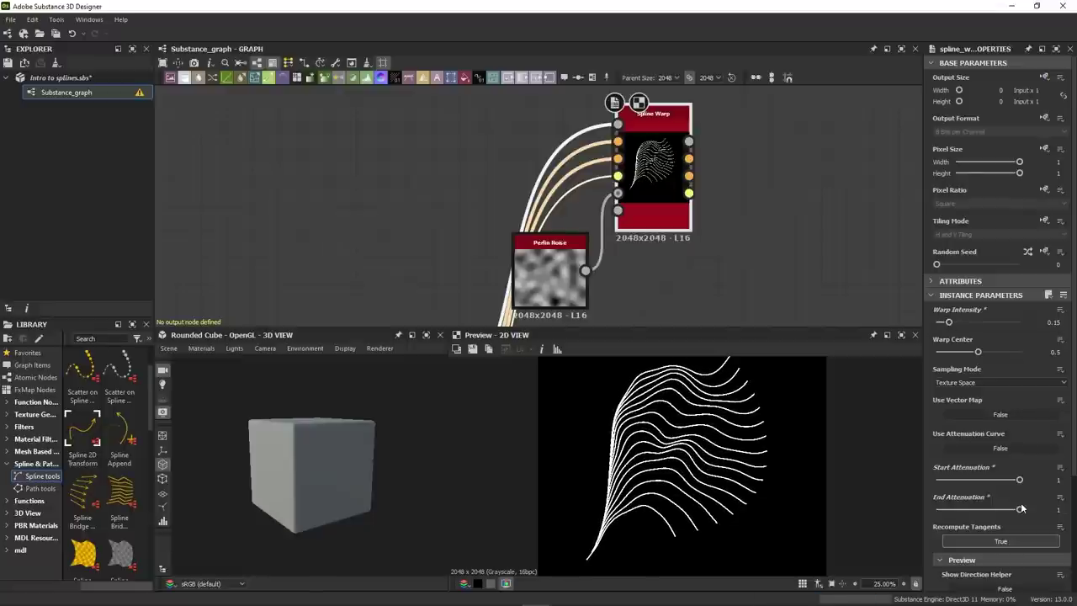
{"action": "left_click", "coordinate": [971, 383]}
{"action": "left_click", "coordinate": [956, 401]}
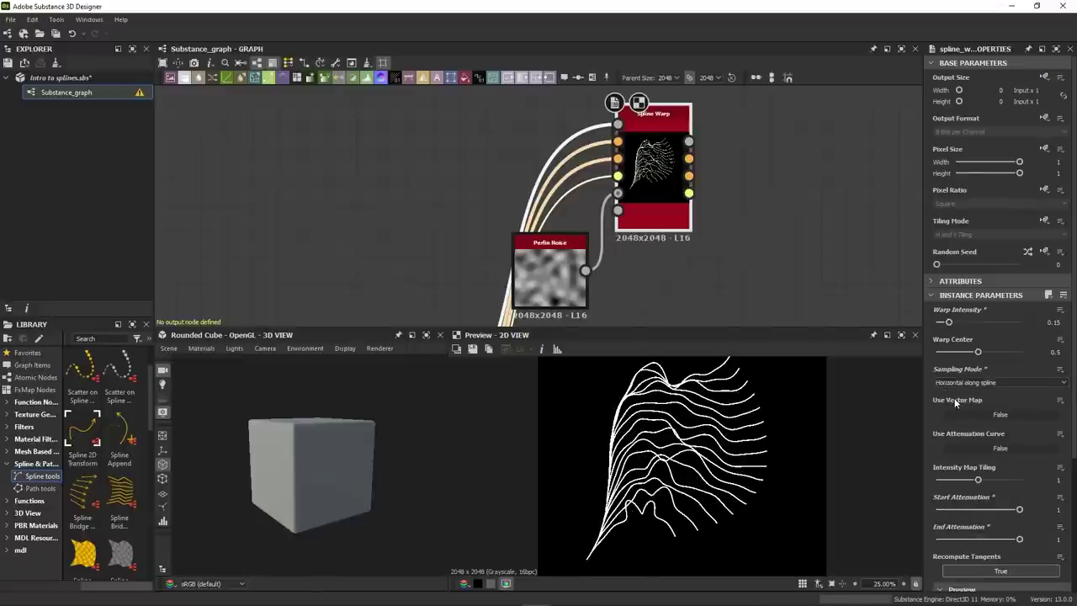
Adjust the settings of the Perlin Noise node that feeds the Spline Warp node
{"action": "left_click", "coordinate": [551, 278]}
{"action": "left_click_drag", "start_coordinate": [939, 354], "coordinate": [979, 352]}
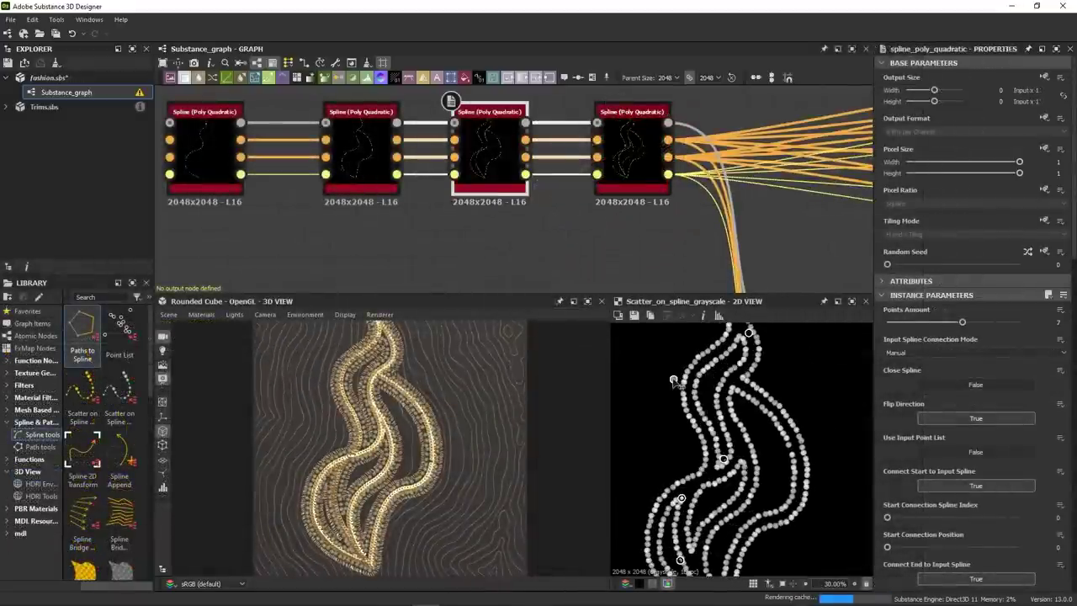
Reposition the control points of the third and fourth Spline (Poly Quadratic) nodes to reshape the fashion graph's embroidered curves
{"action": "middle_click_drag", "start_coordinate": [802, 354], "coordinate": [760, 396]}
{"action": "scroll", "coordinate": [391, 448], "scroll_direction": "down", "scroll_amount": 1}
{"action": "left_click", "coordinate": [623, 168]}
{"action": "middle_click_drag", "start_coordinate": [761, 450], "coordinate": [739, 412]}
{"action": "left_click_drag", "start_coordinate": [740, 411], "coordinate": [749, 397]}
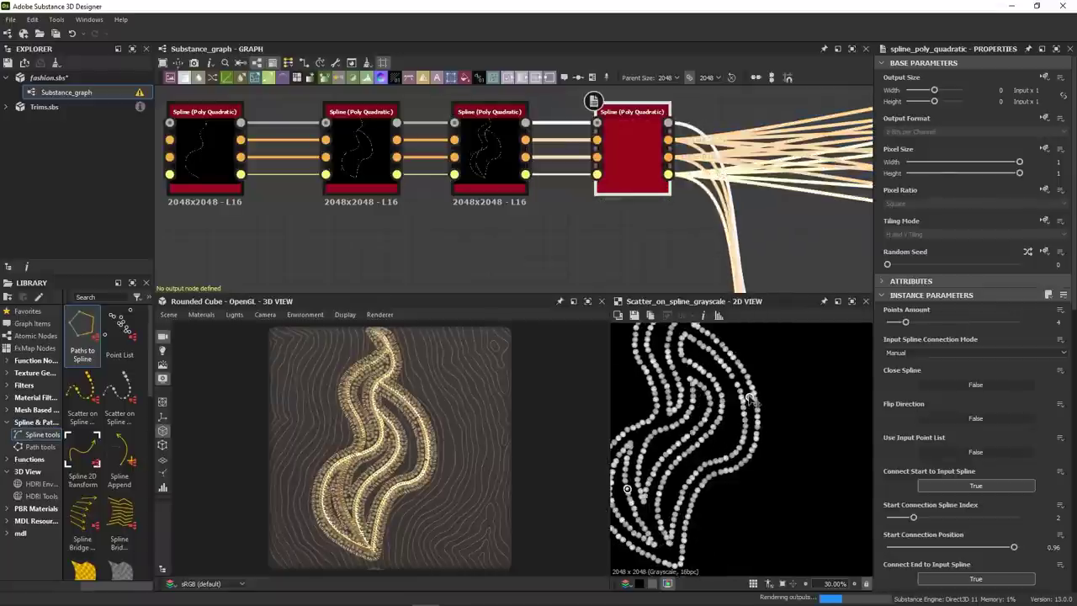
{"action": "left_click_drag", "start_coordinate": [627, 490], "coordinate": [642, 493]}
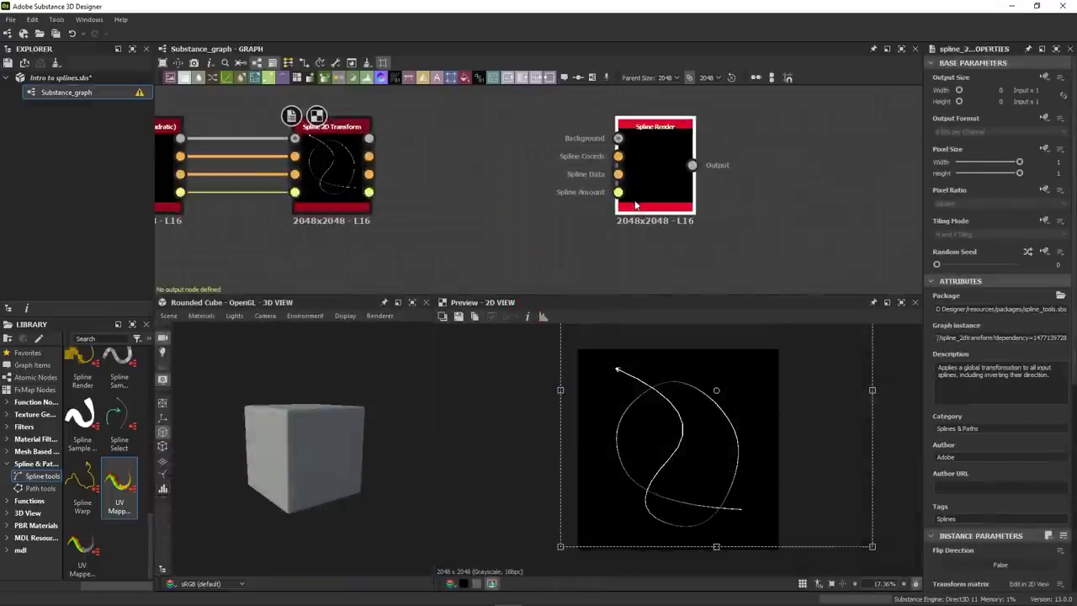
Connect the Spline 2D Transform's coords, data and amount outputs to the Spline Render node and preview its result and instance parameters
{"action": "scroll", "coordinate": [647, 192], "scroll_direction": "up", "scroll_amount": 3}
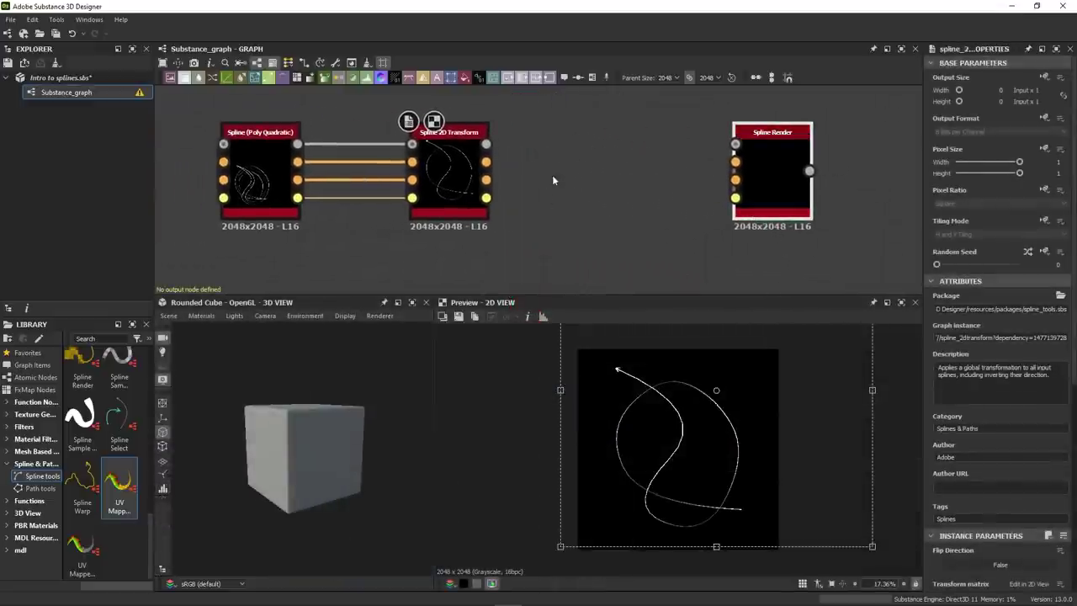
{"action": "left_click_drag", "start_coordinate": [487, 189], "coordinate": [753, 184]}
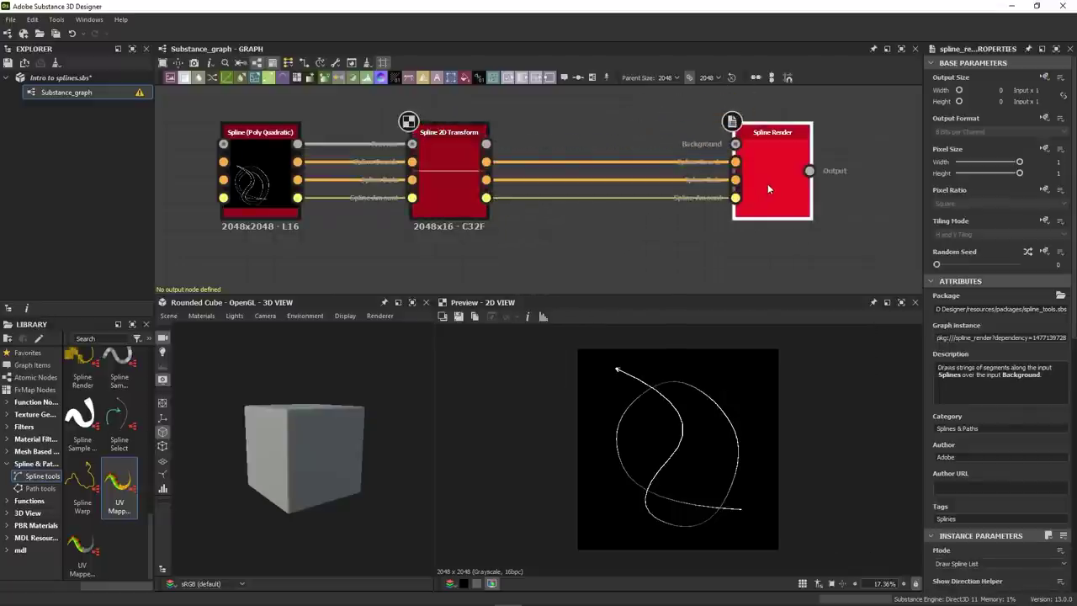
{"action": "double_click", "coordinate": [767, 183]}
{"action": "left_click", "coordinate": [935, 281]}
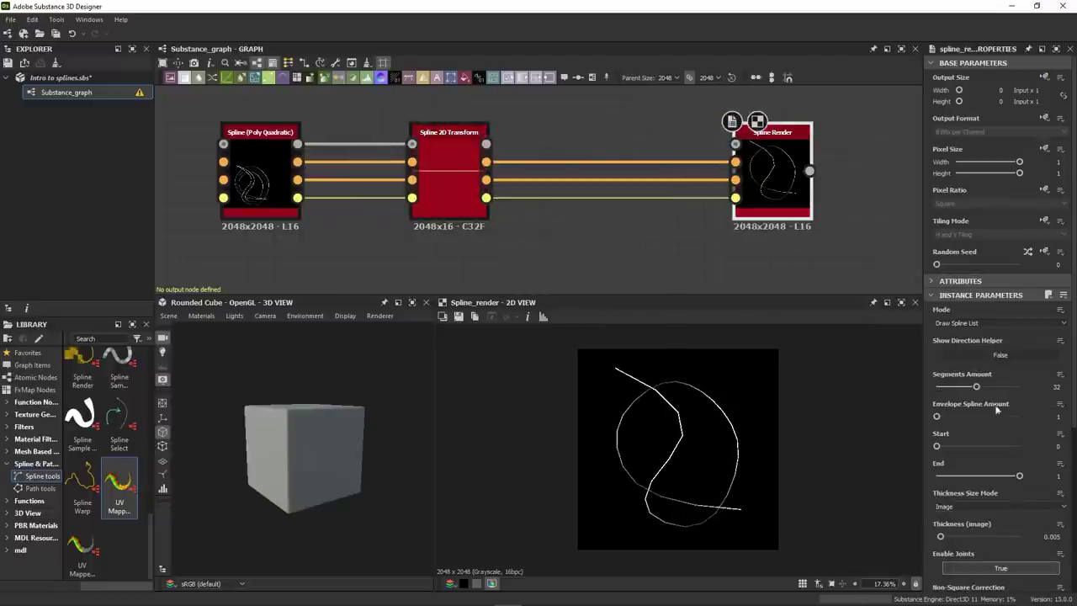
Set the Spline Render node's Segments Amount to 200
{"action": "left_click_drag", "start_coordinate": [978, 386], "coordinate": [1028, 387]}
{"action": "left_click", "coordinate": [1054, 386]}
{"action": "type", "text": "200"}
{"action": "key", "text": "Return"}
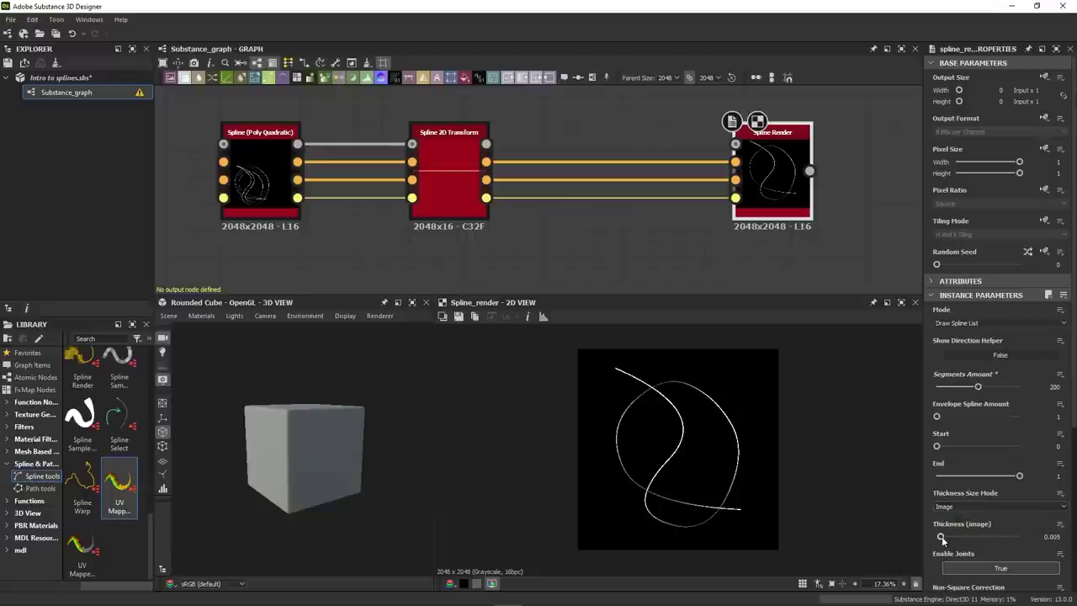
Increase the Spline Render node's Thickness (image) slightly and raise its Envelope Spline Amount
{"action": "mouse_move", "coordinate": [941, 535]}
{"action": "left_mouse_down"}
{"action": "mouse_move", "coordinate": [996, 538]}
{"action": "mouse_move", "coordinate": [997, 548]}
{"action": "mouse_move", "coordinate": [949, 540]}
{"action": "left_mouse_up"}
{"action": "left_click_drag", "start_coordinate": [937, 417], "coordinate": [1040, 429]}
{"action": "left_click_drag", "start_coordinate": [950, 536], "coordinate": [947, 536]}
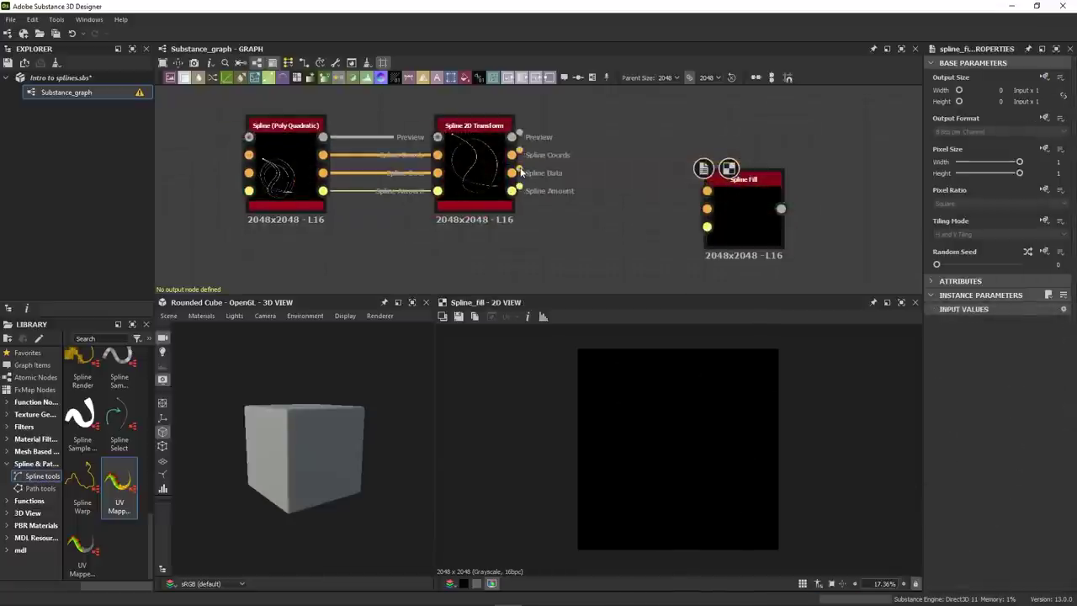
Connect the Spline 2D Transform's spline outputs to the Spline Fill node, try replacing the cloud spline with them, and undo the last connection
{"action": "left_click_drag", "start_coordinate": [512, 172], "coordinate": [732, 177]}
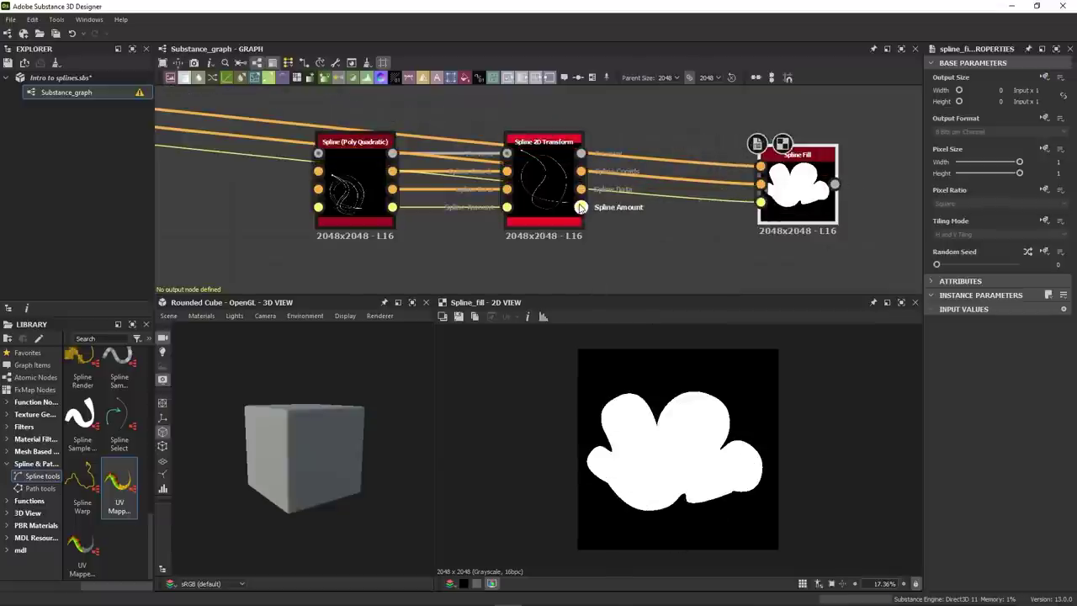
{"action": "left_click_drag", "start_coordinate": [580, 207], "coordinate": [779, 211]}
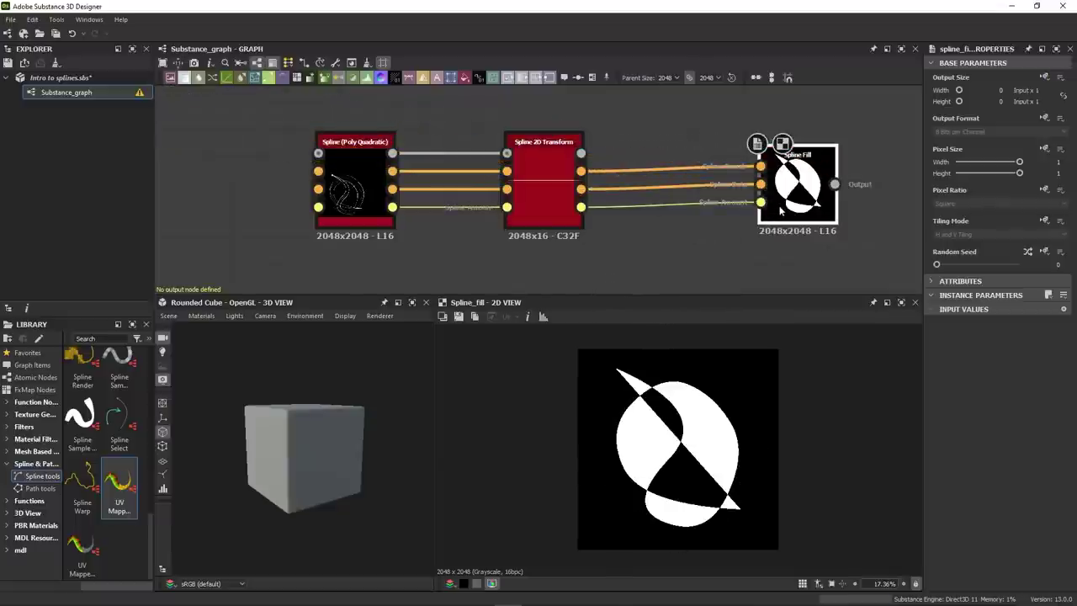
{"action": "key", "text": "ctrl+z"}
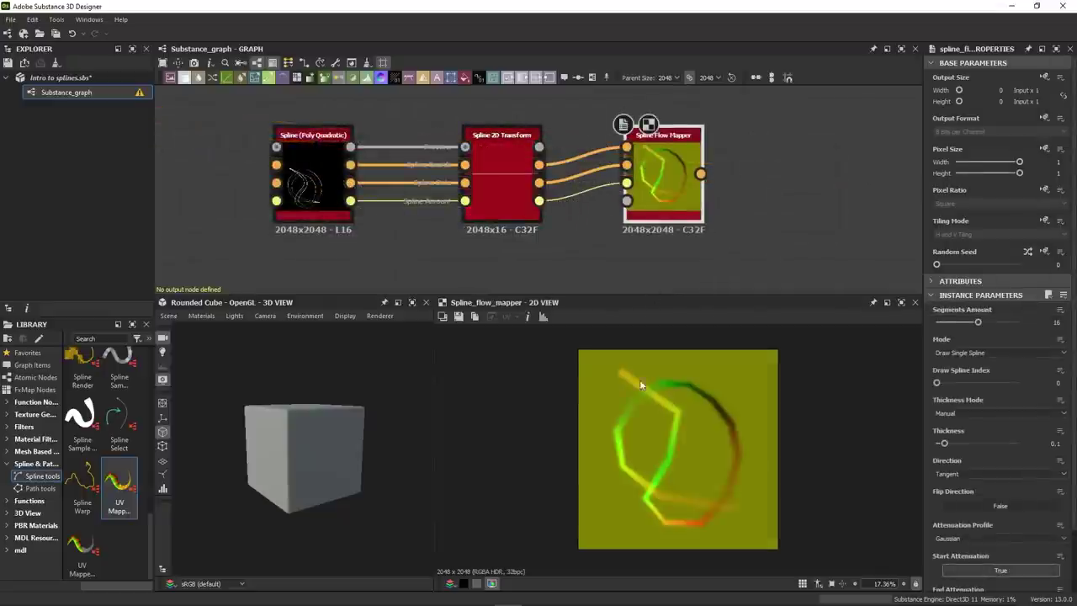
Set the Spline Flow Mapper node's Segments Amount to 100 and its Thickness to 0.27
{"action": "left_click", "coordinate": [1047, 323]}
{"action": "type", "text": "100"}
{"action": "key", "text": "Return"}
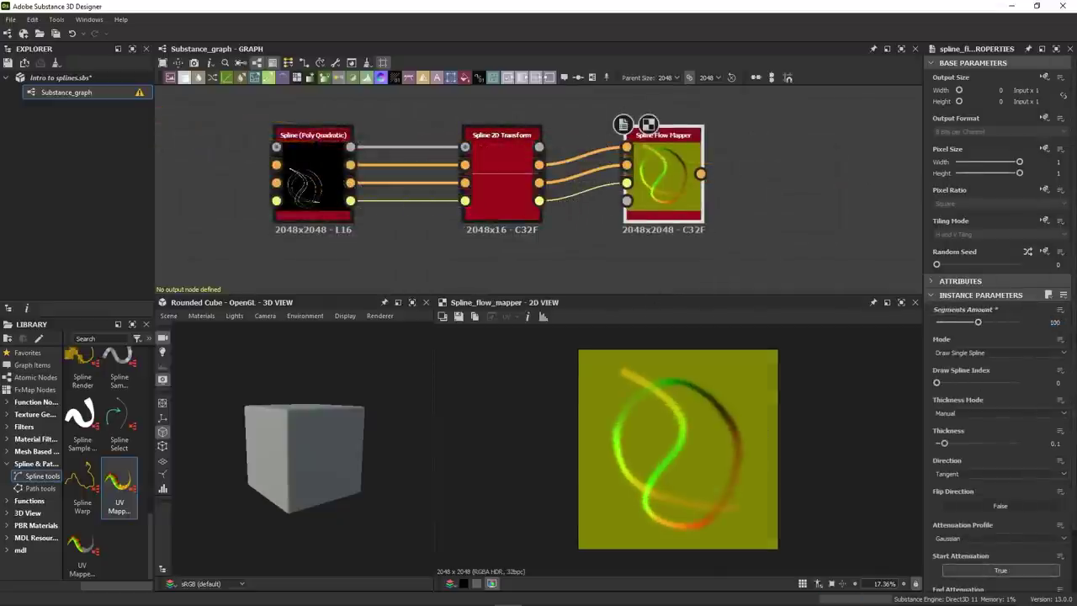
{"action": "mouse_move", "coordinate": [943, 443]}
{"action": "left_mouse_down"}
{"action": "mouse_move", "coordinate": [972, 443]}
{"action": "mouse_move", "coordinate": [957, 443]}
{"action": "left_mouse_up"}
{"action": "middle_click_drag", "start_coordinate": [770, 170], "coordinate": [630, 170]}
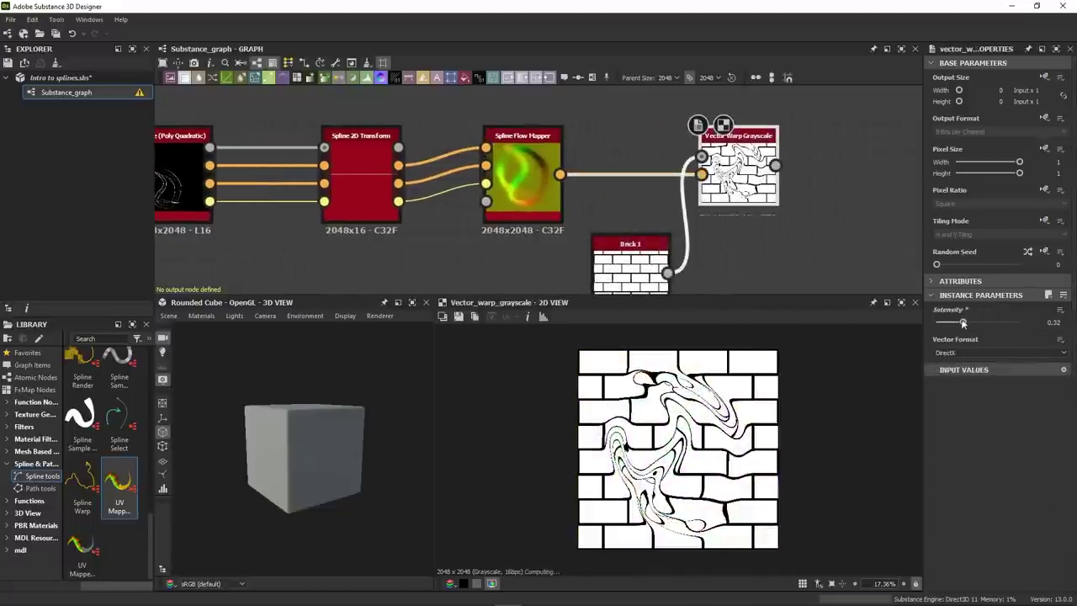
{"action": "mouse_move", "coordinate": [958, 322]}
{"action": "left_mouse_down"}
{"action": "mouse_move", "coordinate": [935, 322]}
{"action": "mouse_move", "coordinate": [944, 328]}
{"action": "left_mouse_up"}
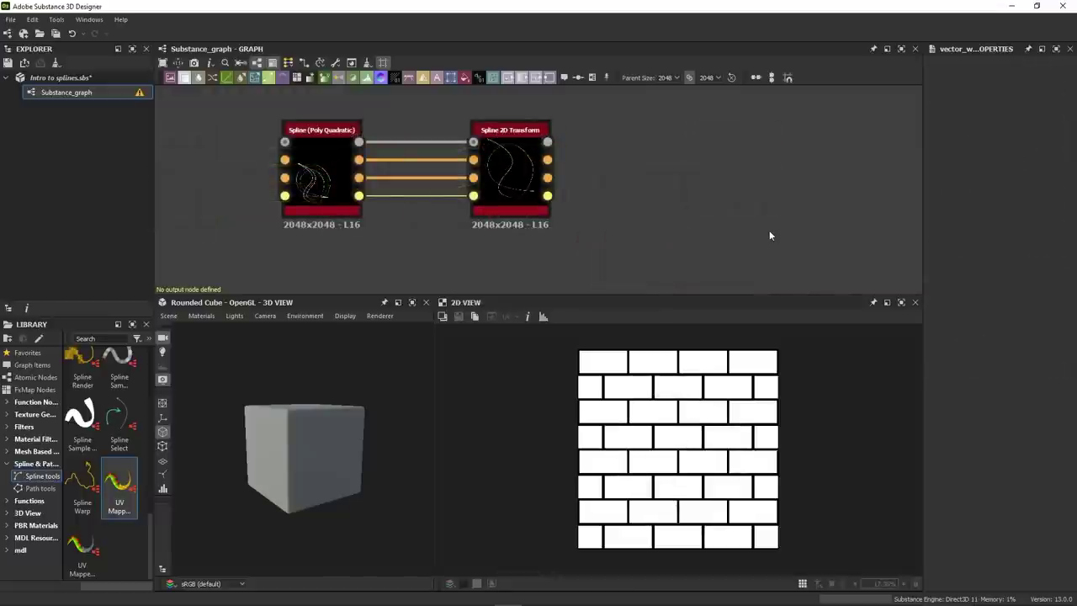
Add a Scatter on Spline Grayscale node beside the Spline 2D Transform node
{"action": "scroll", "coordinate": [769, 229], "scroll_direction": "down", "scroll_amount": 5}
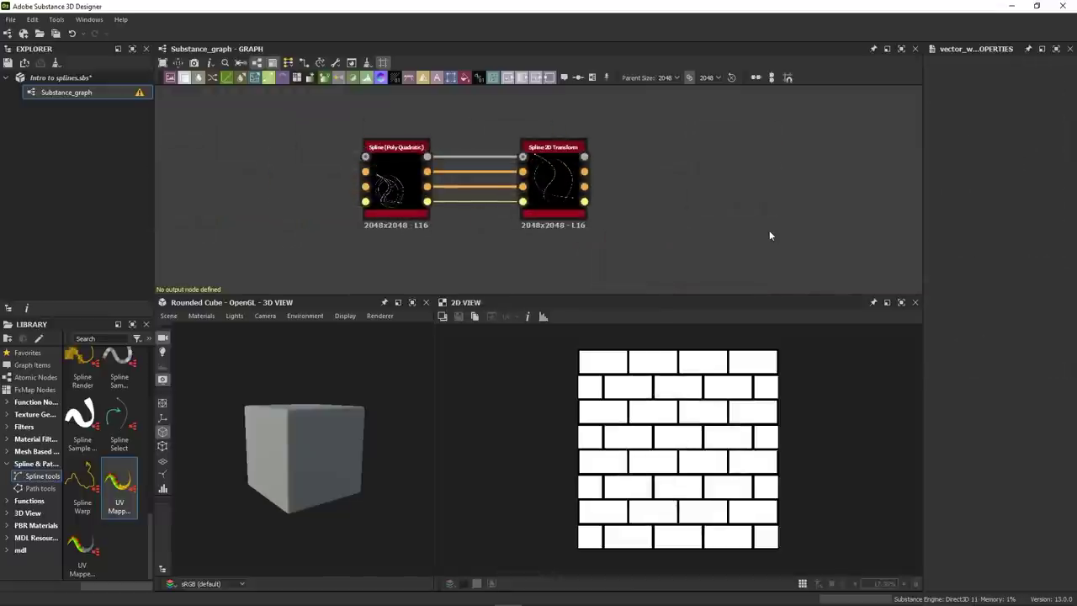
{"action": "middle_click_drag", "start_coordinate": [766, 229], "coordinate": [532, 176]}
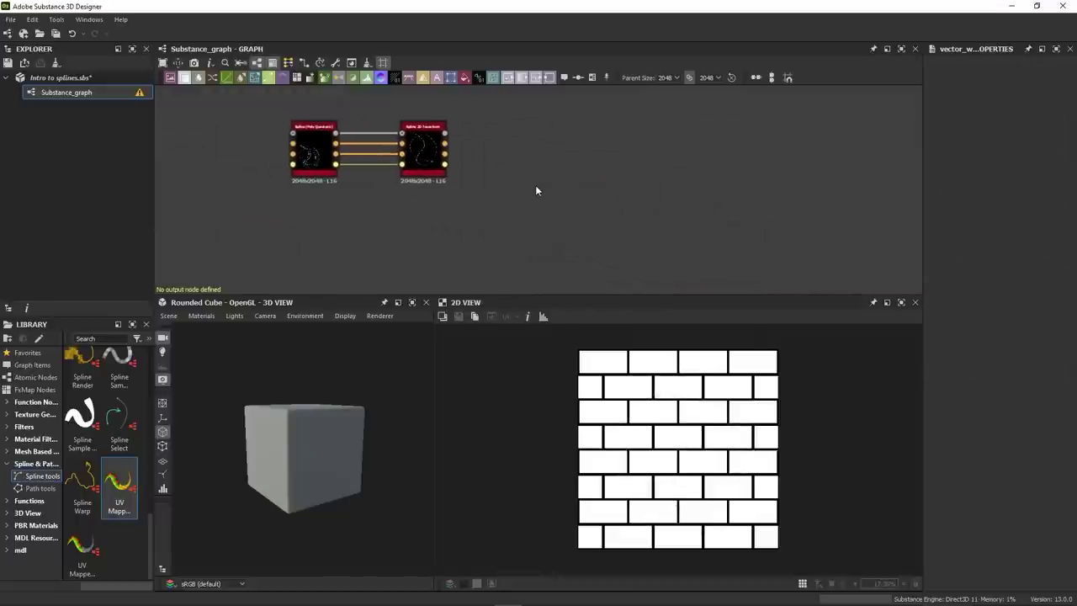
{"action": "key", "text": "space"}
{"action": "type", "text": "scat"}
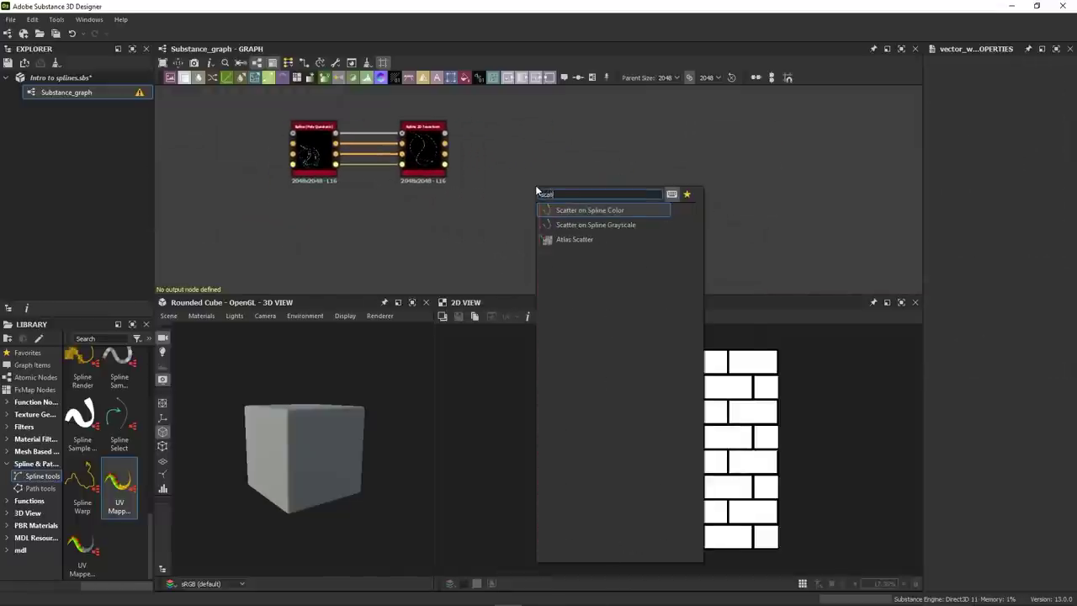
{"action": "left_click", "coordinate": [541, 225]}
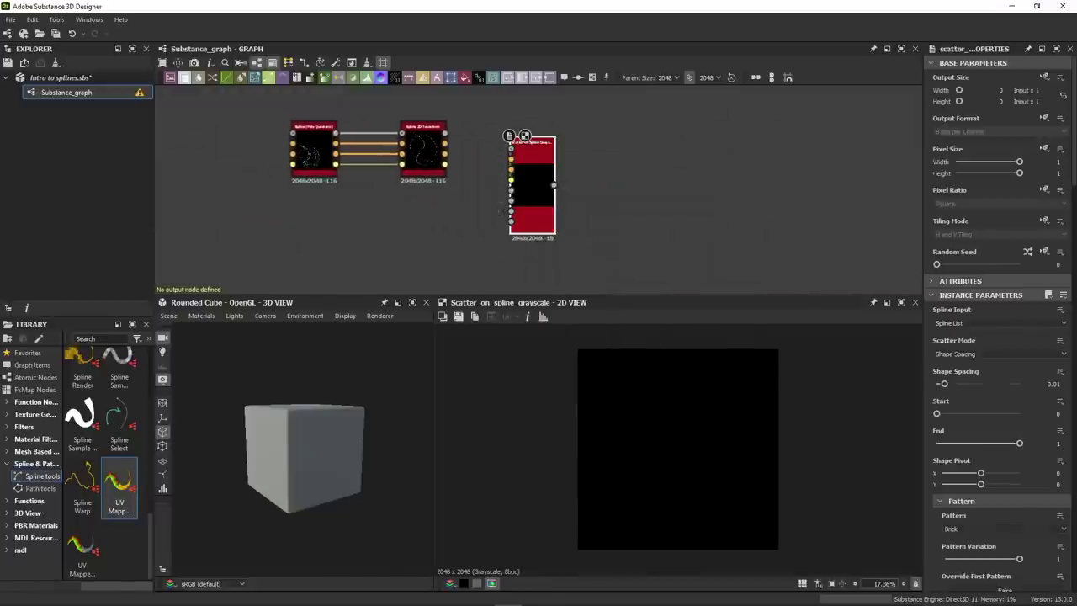
Review the Scatter on Spline Grayscale node's parameters, inputs and Output Format inheritance options
{"action": "scroll", "coordinate": [1070, 286], "scroll_direction": "down", "scroll_amount": 10}
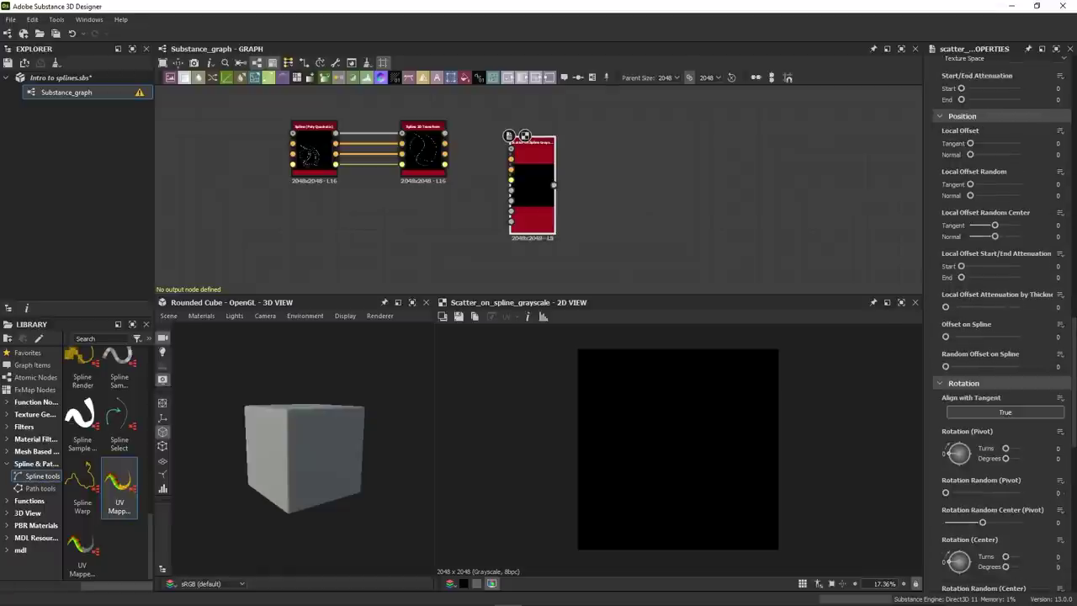
{"action": "left_click_drag", "start_coordinate": [1072, 324], "coordinate": [1074, 130]}
{"action": "scroll", "coordinate": [1074, 438], "scroll_direction": "up", "scroll_amount": 3}
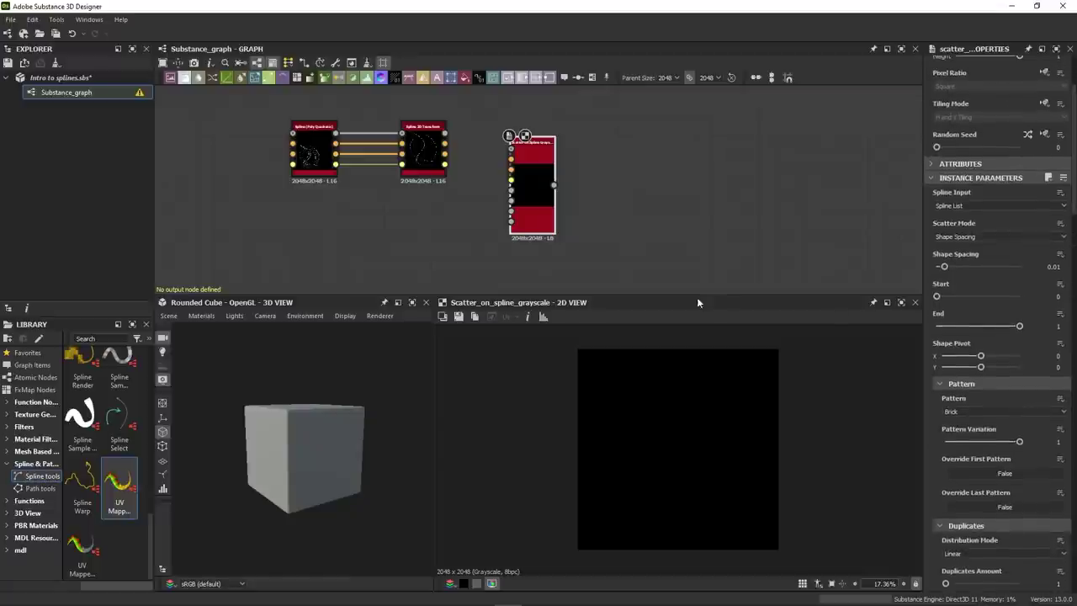
{"action": "scroll", "coordinate": [534, 257], "scroll_direction": "up", "scroll_amount": 3}
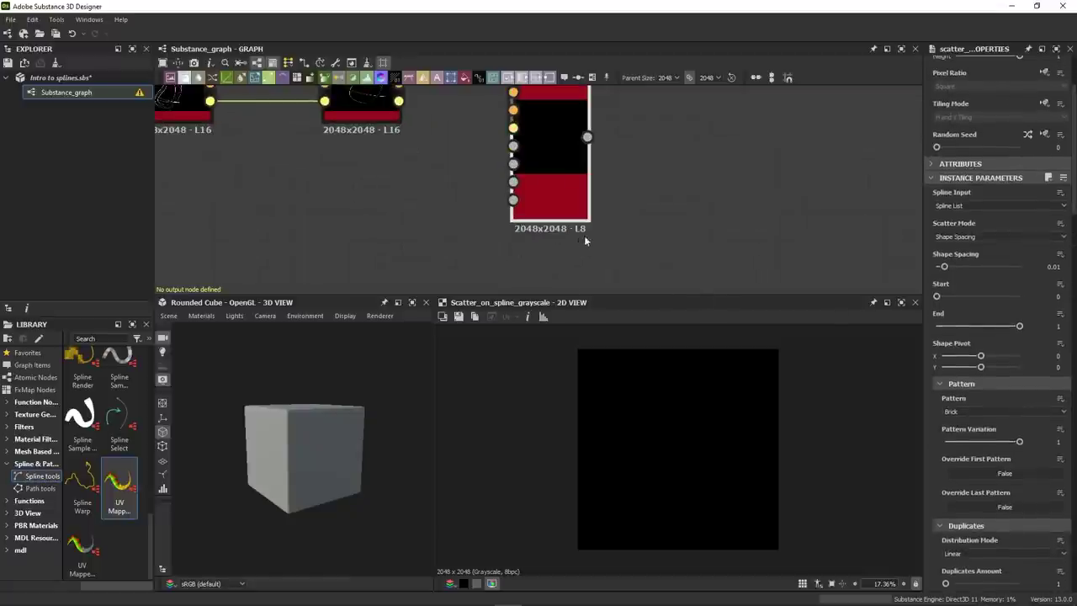
{"action": "scroll", "coordinate": [933, 174], "scroll_direction": "up", "scroll_amount": 4}
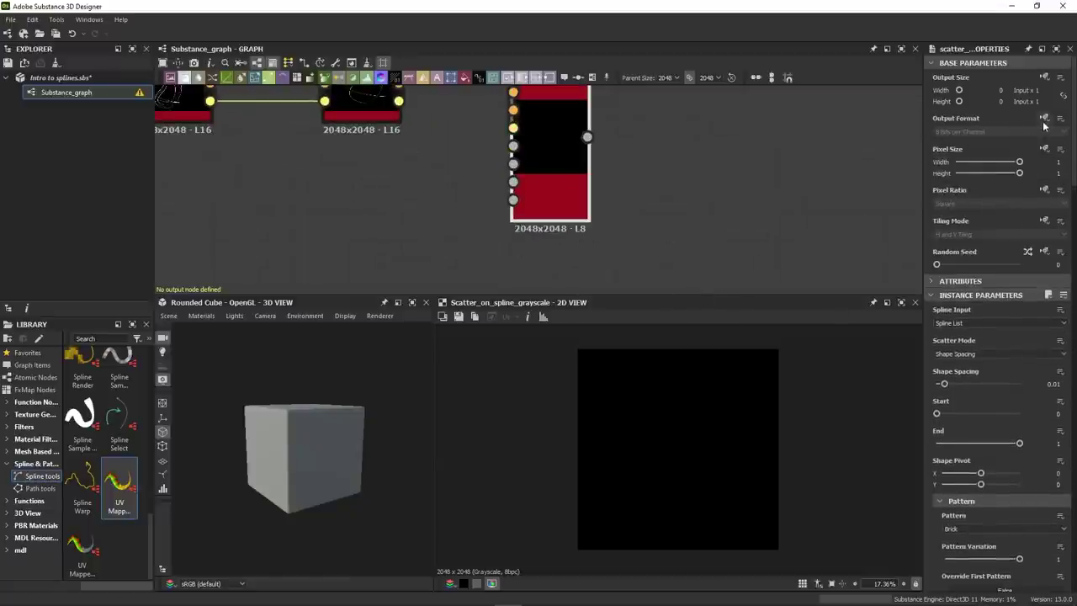
{"action": "left_click", "coordinate": [1043, 119]}
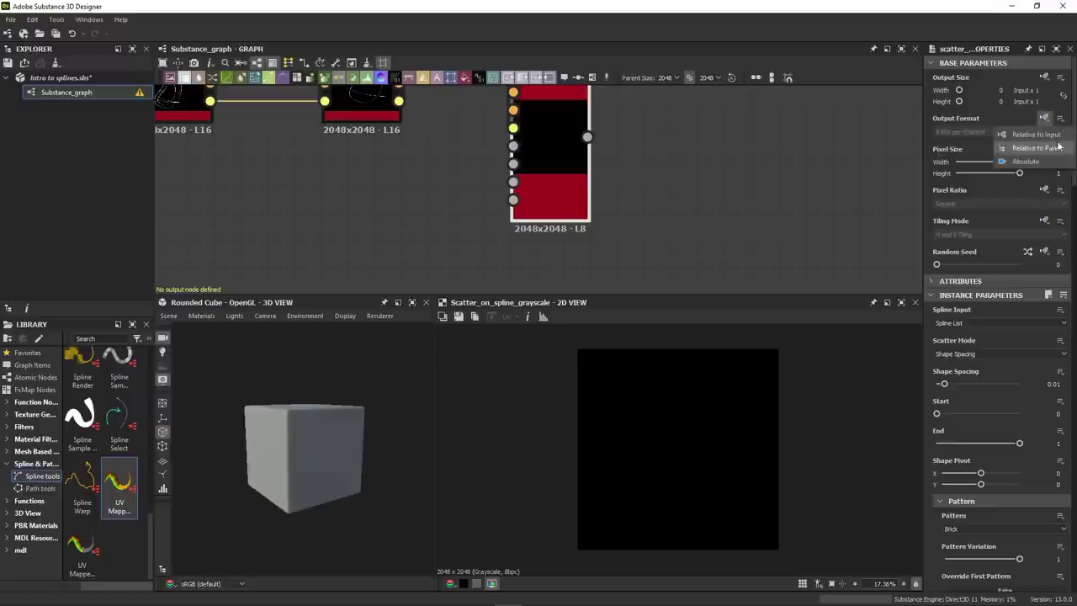
{"action": "left_click", "coordinate": [1043, 118]}
Add a Uniform Color node, switch its Color Mode to Grayscale and set its Output Format to 16 Bits per Channel
{"action": "middle_click_drag", "start_coordinate": [363, 159], "coordinate": [418, 241]}
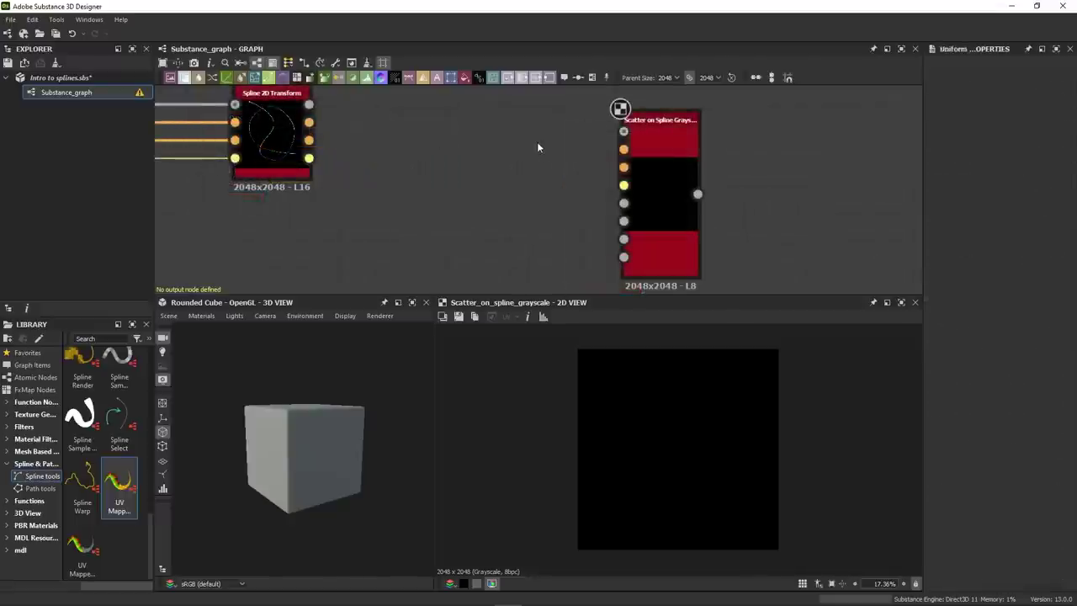
{"action": "key", "text": "space"}
{"action": "type", "text": "un"}
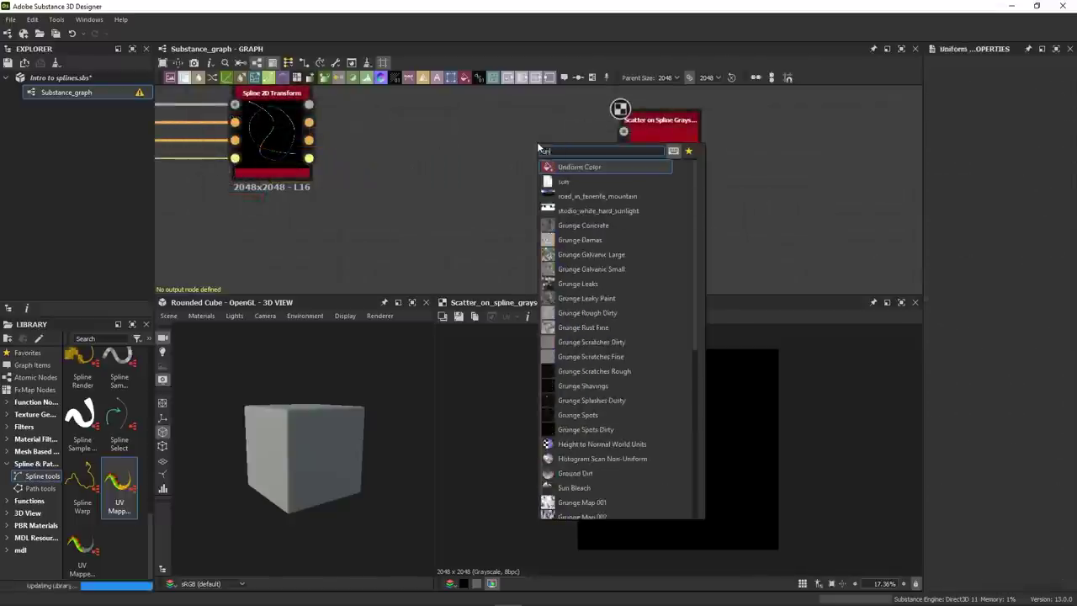
{"action": "left_click", "coordinate": [583, 168]}
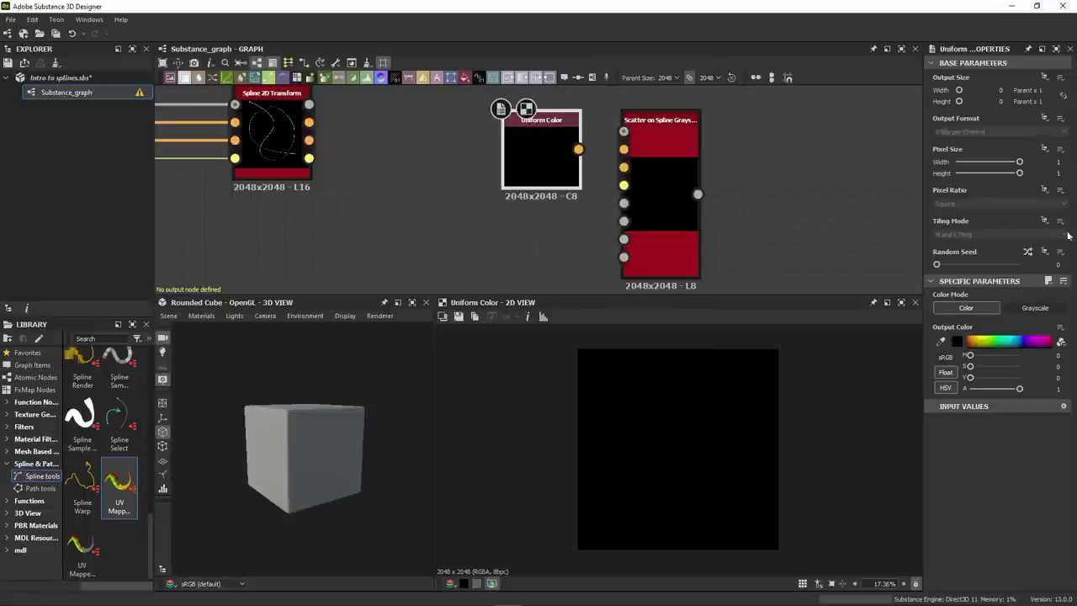
{"action": "left_click", "coordinate": [1034, 308]}
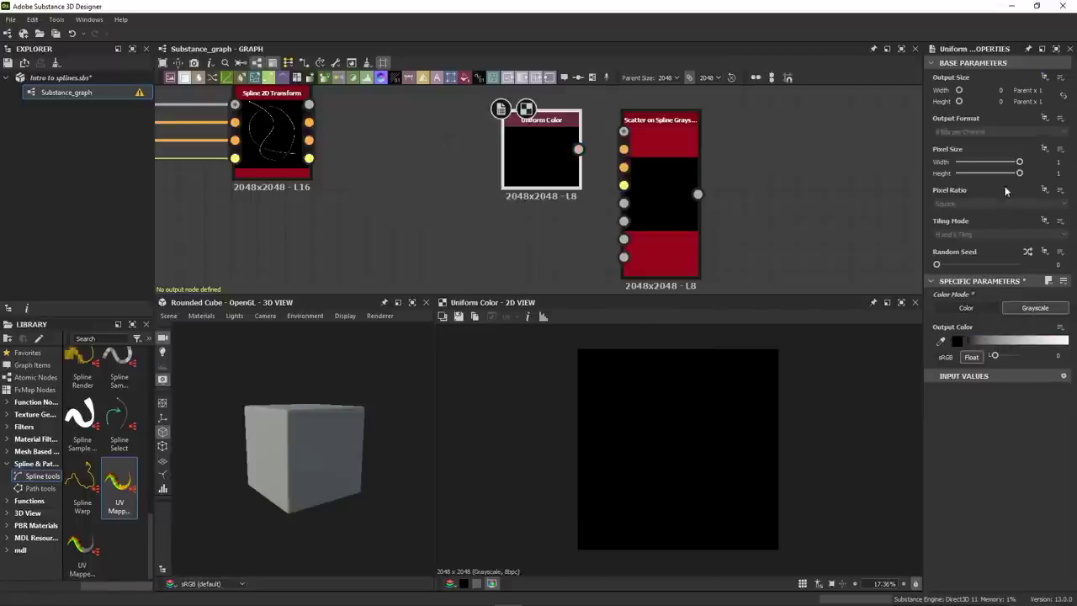
{"action": "left_click", "coordinate": [967, 133]}
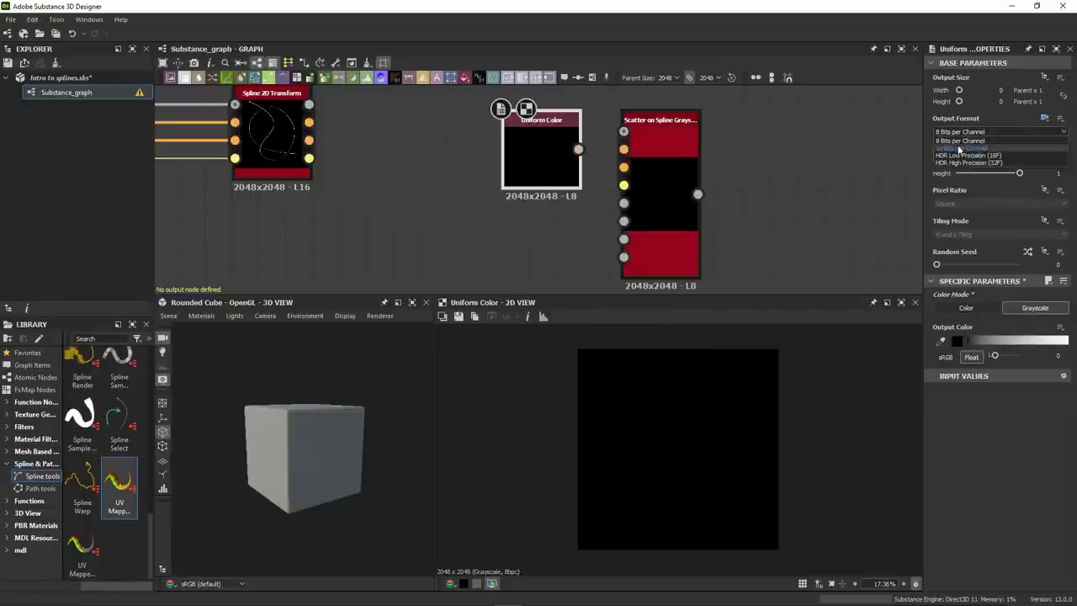
{"action": "left_click", "coordinate": [958, 148]}
Connect the Uniform Color node to the first input of Scatter on Spline Grayscale, dock it there, and reposition the previewed scatter node
{"action": "left_click_drag", "start_coordinate": [578, 149], "coordinate": [624, 131]}
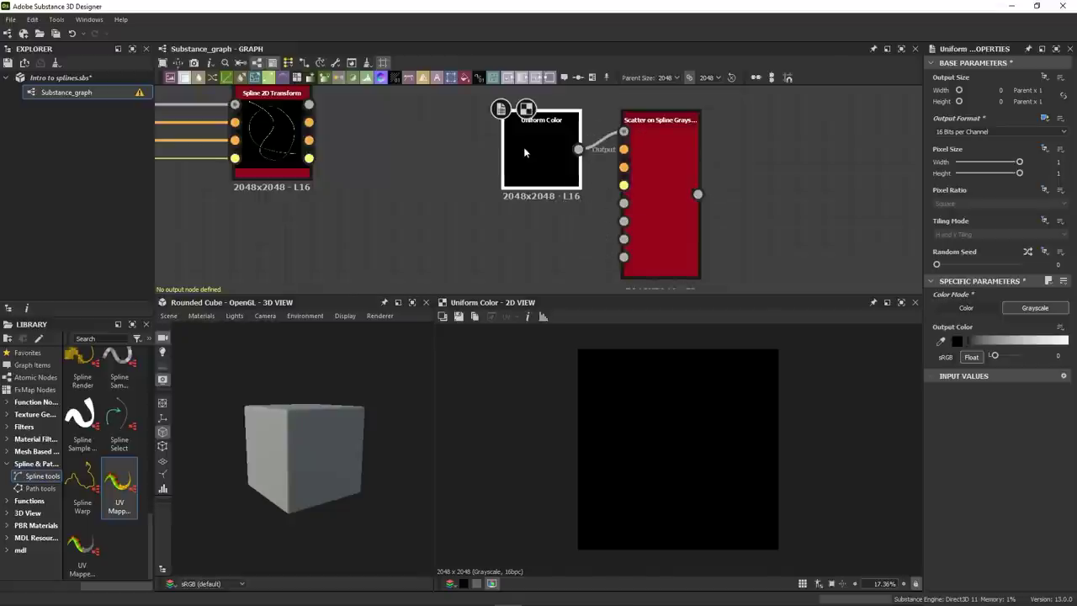
{"action": "key", "text": "d"}
{"action": "middle_click_drag", "start_coordinate": [598, 199], "coordinate": [594, 172]}
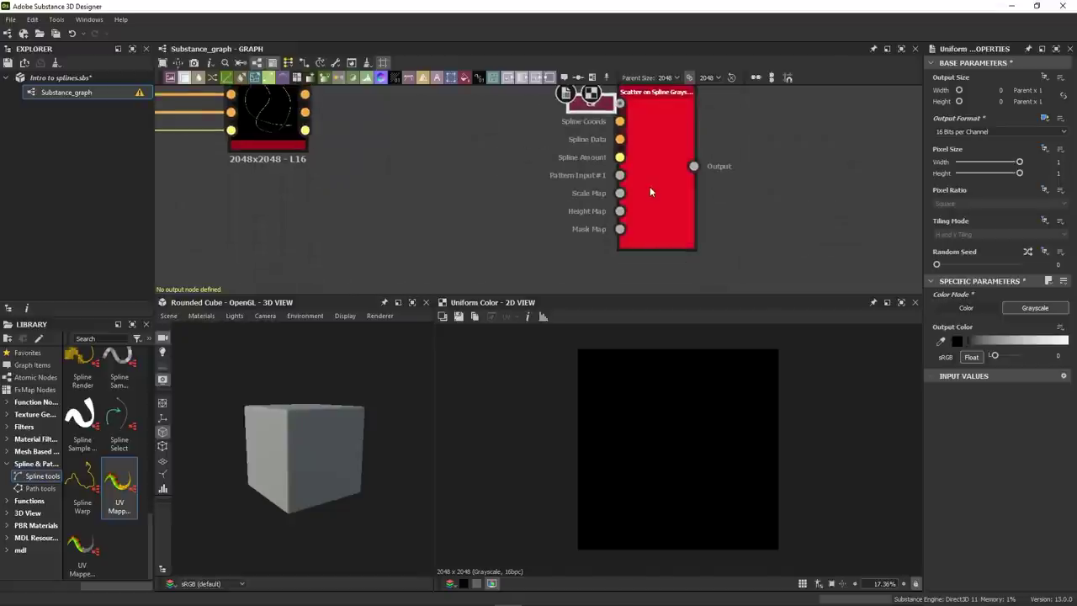
{"action": "double_click", "coordinate": [650, 190]}
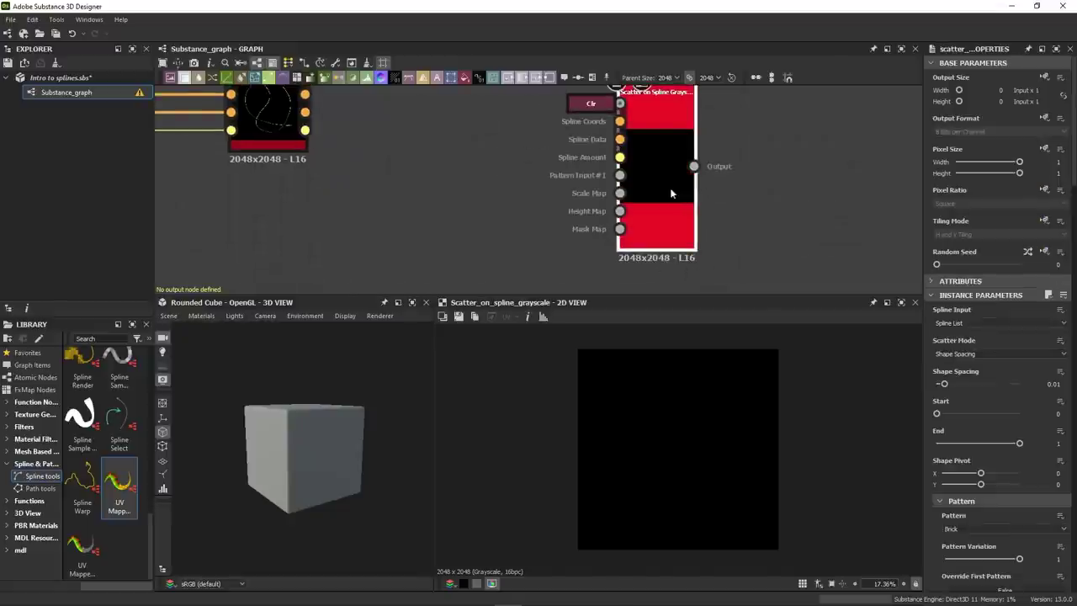
{"action": "left_click_drag", "start_coordinate": [670, 187], "coordinate": [538, 210]}
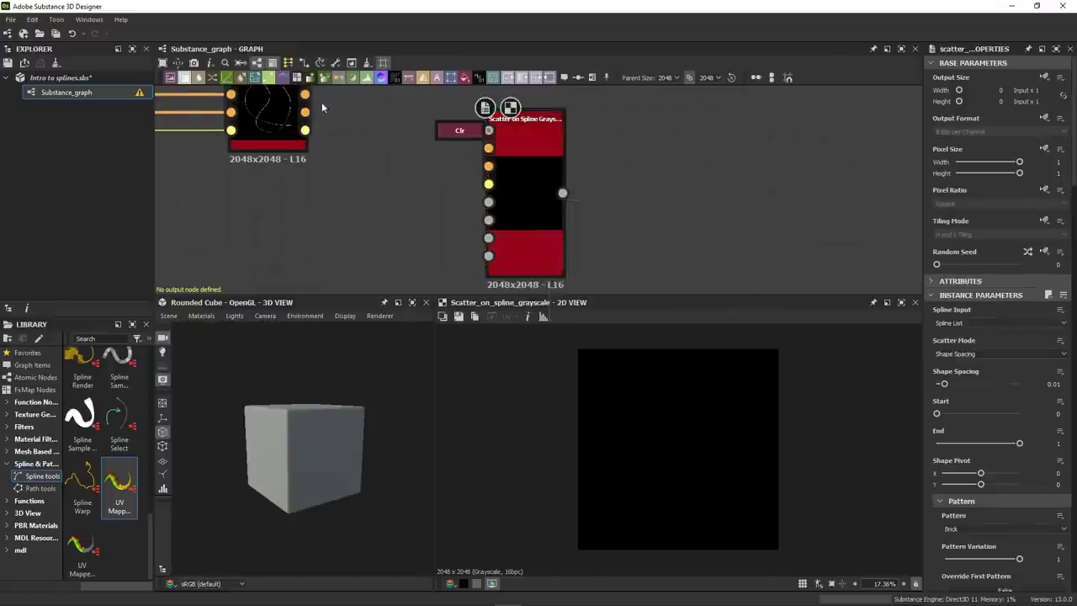
Connect the Spline 2D Transform's coords, data and amount outputs to Scatter on Spline Grayscale and inspect the scattered pattern up close
{"action": "left_click_drag", "start_coordinate": [305, 130], "coordinate": [489, 184]}
{"action": "scroll", "coordinate": [682, 451], "scroll_direction": "up", "scroll_amount": 3}
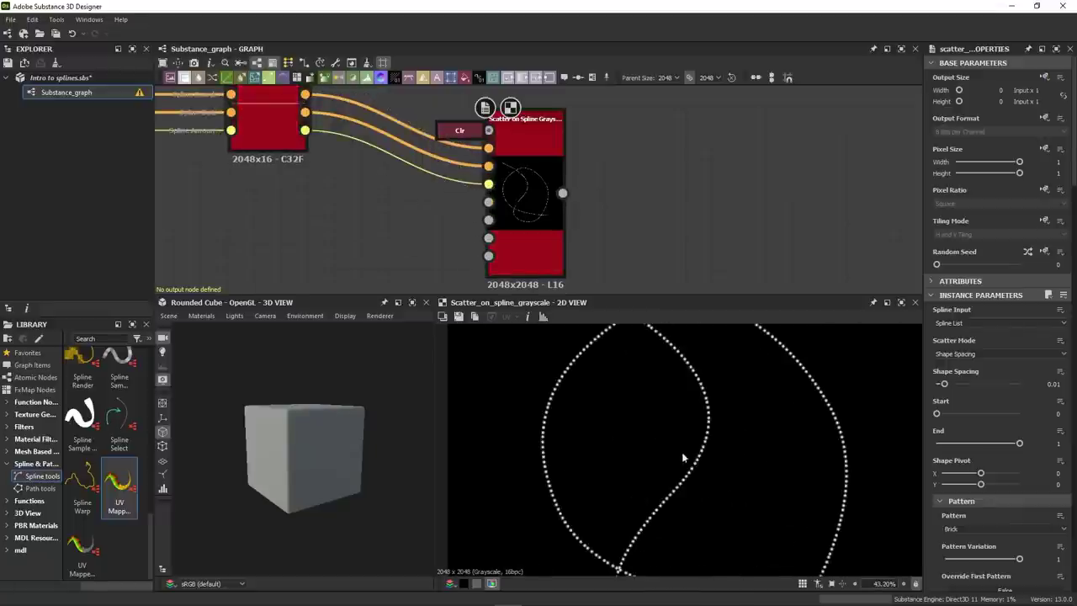
{"action": "middle_click_drag", "start_coordinate": [777, 460], "coordinate": [756, 447]}
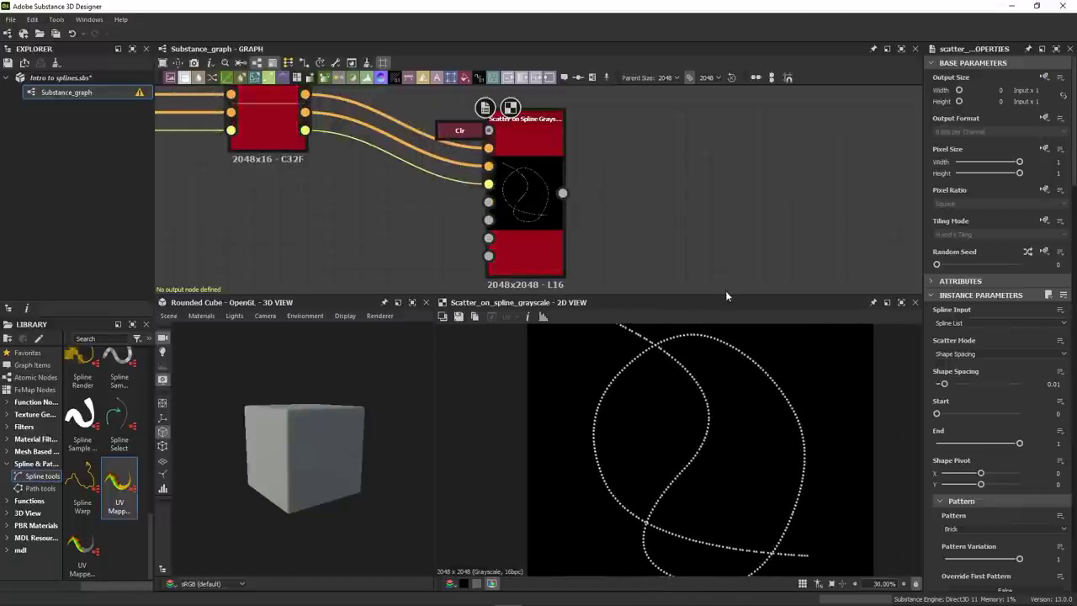
Try the Shape Amount option as the Scatter Mode and return to Shape Spacing
{"action": "left_click", "coordinate": [961, 354]}
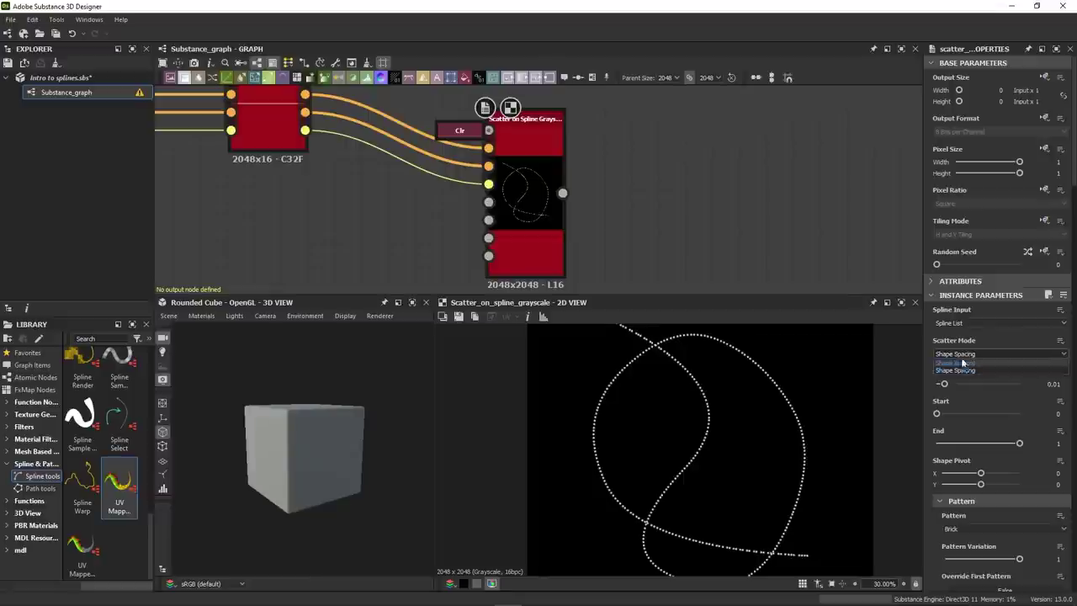
{"action": "left_click", "coordinate": [961, 362]}
{"action": "left_click", "coordinate": [983, 353]}
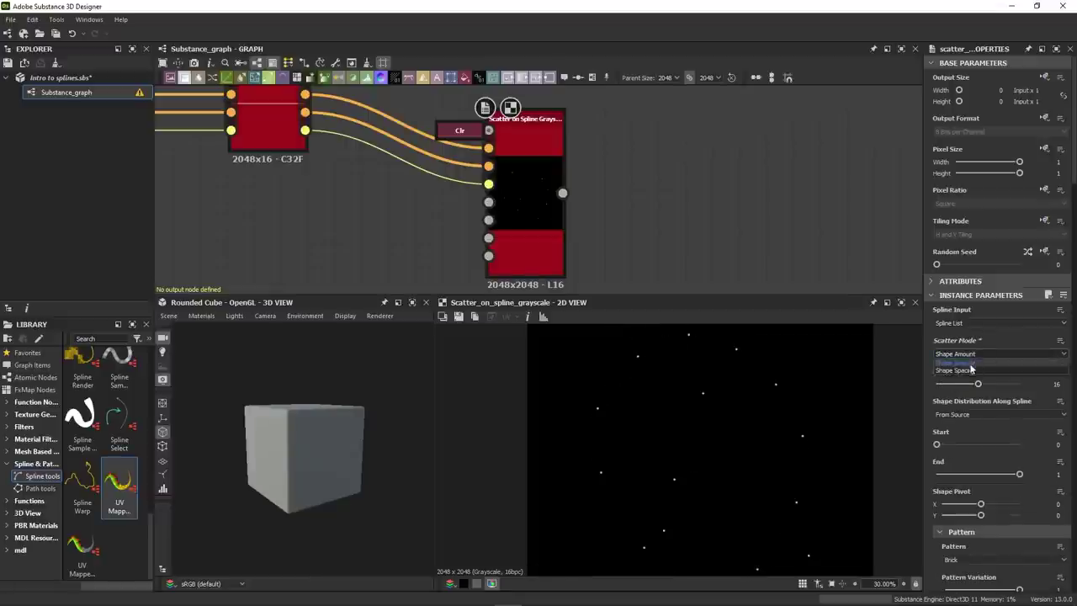
{"action": "left_click", "coordinate": [965, 369]}
Try a Shape Spacing of 0.017, reduce it to 0, and inspect the scattered line up close
{"action": "mouse_move", "coordinate": [945, 384]}
{"action": "left_mouse_down"}
{"action": "mouse_move", "coordinate": [992, 383]}
{"action": "mouse_move", "coordinate": [938, 393]}
{"action": "mouse_move", "coordinate": [952, 394]}
{"action": "left_mouse_up"}
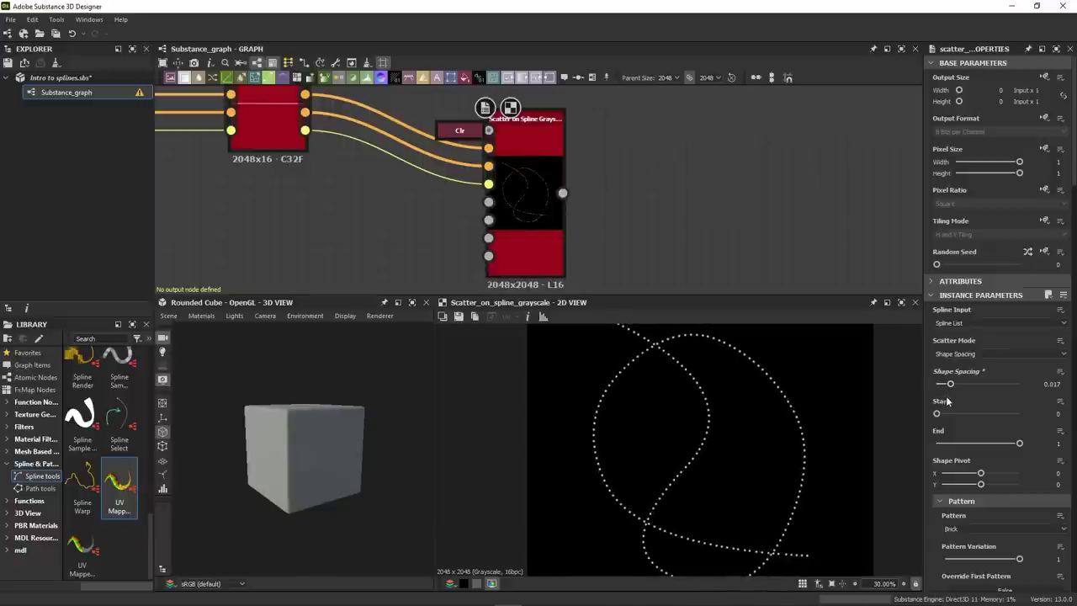
{"action": "left_click_drag", "start_coordinate": [952, 390], "coordinate": [929, 389]}
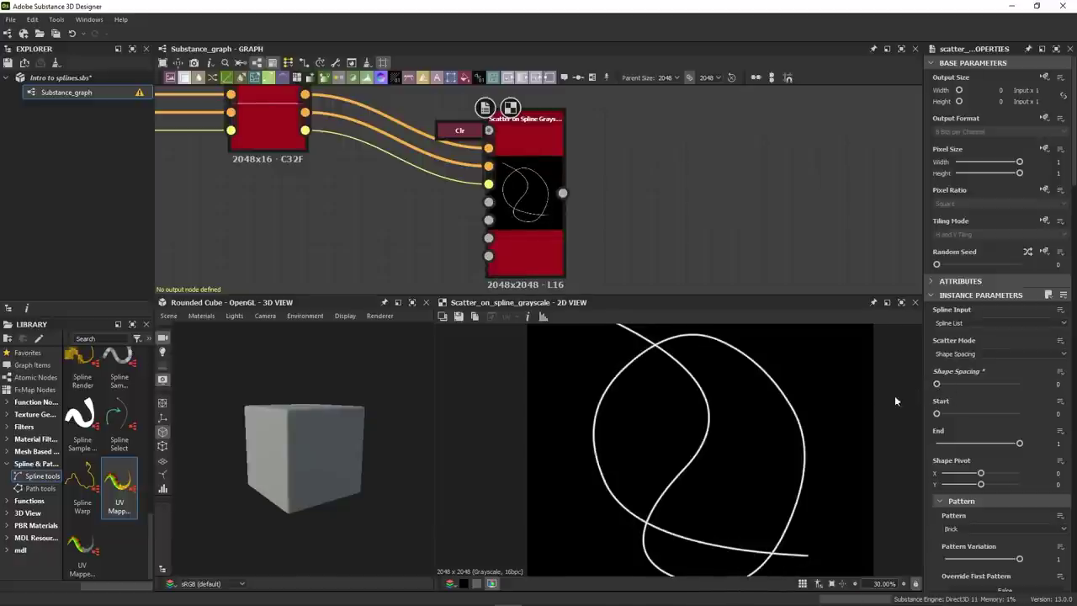
{"action": "scroll", "coordinate": [800, 436], "scroll_direction": "up", "scroll_amount": 5}
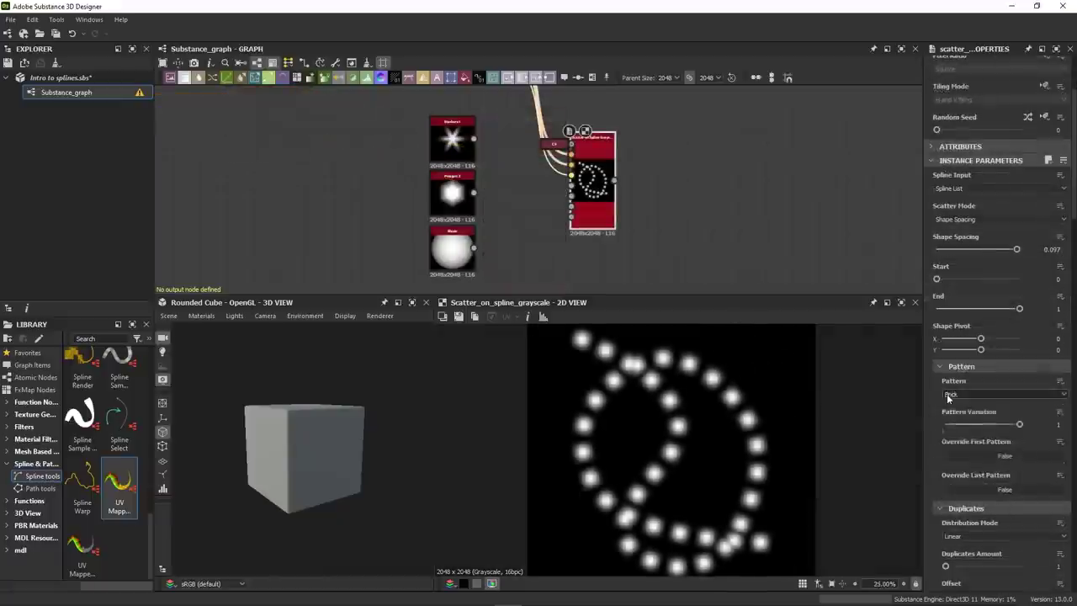
{"action": "left_click", "coordinate": [951, 393]}
{"action": "left_click", "coordinate": [955, 414]}
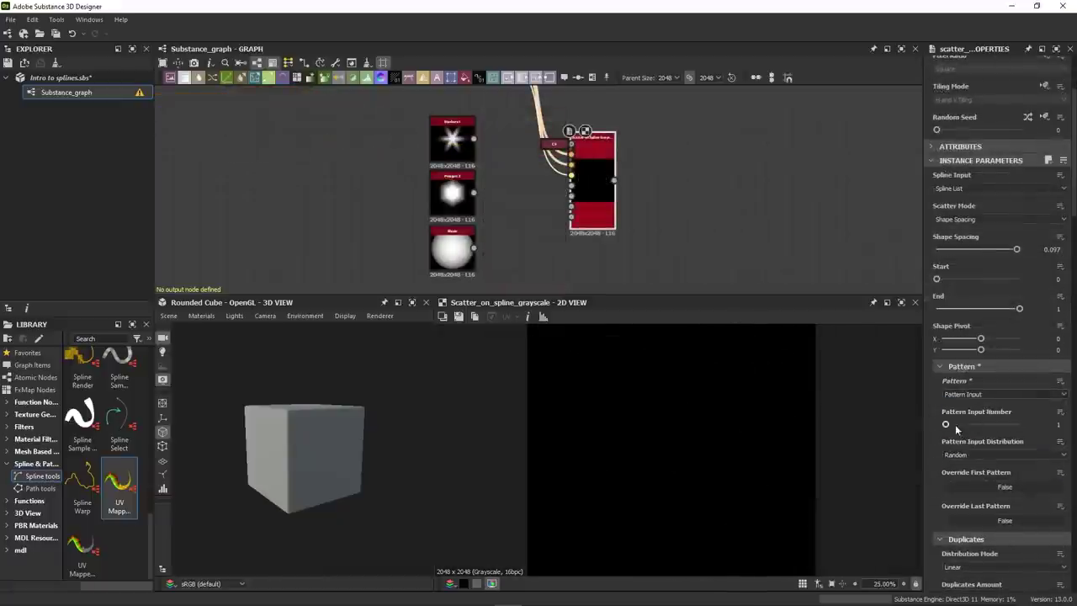
Set Pattern Input Number to 3 and connect the three shape nodes to the scatter node's pattern inputs
{"action": "left_click_drag", "start_coordinate": [950, 424], "coordinate": [966, 424]}
{"action": "left_click_drag", "start_coordinate": [474, 139], "coordinate": [570, 175]}
{"action": "left_click_drag", "start_coordinate": [472, 193], "coordinate": [570, 185]}
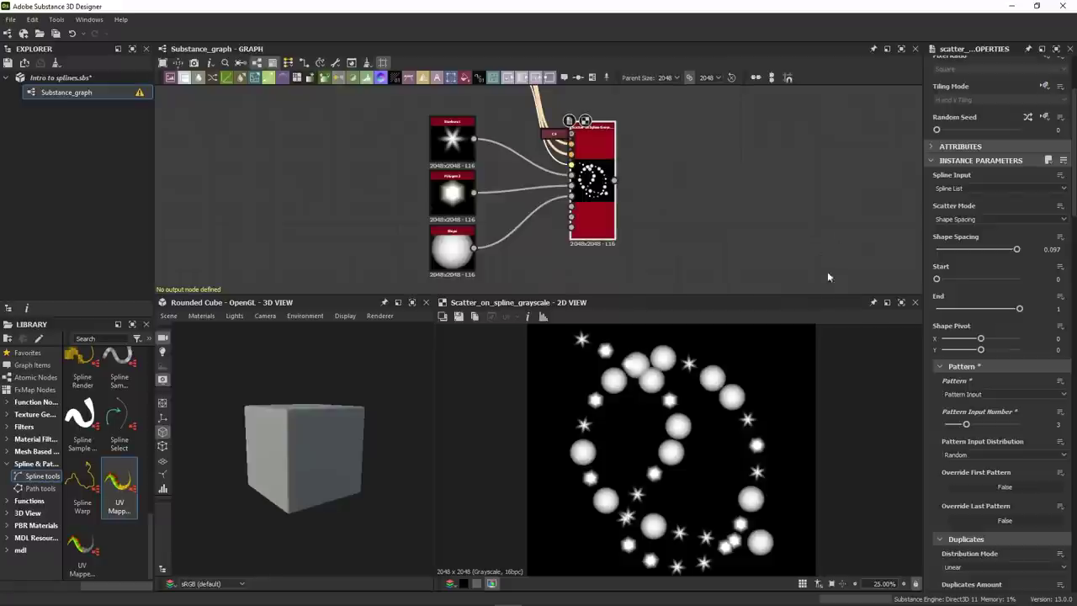
Try the other Pattern Input Distribution options and settle on Spline Index
{"action": "left_click", "coordinate": [995, 455]}
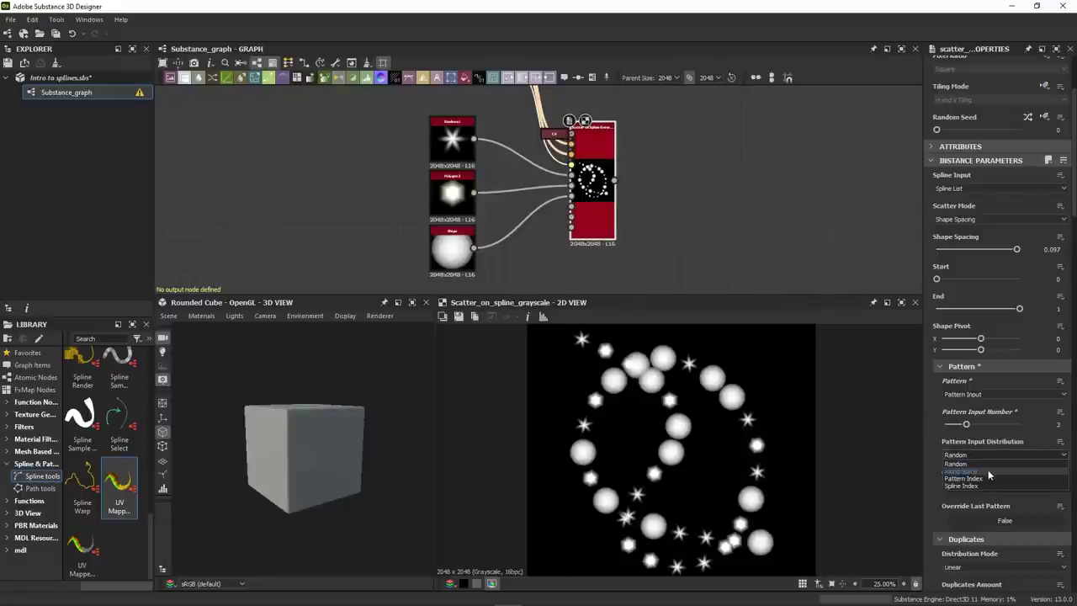
{"action": "left_click", "coordinate": [988, 469]}
{"action": "left_click", "coordinate": [1003, 455]}
{"action": "left_click", "coordinate": [984, 476]}
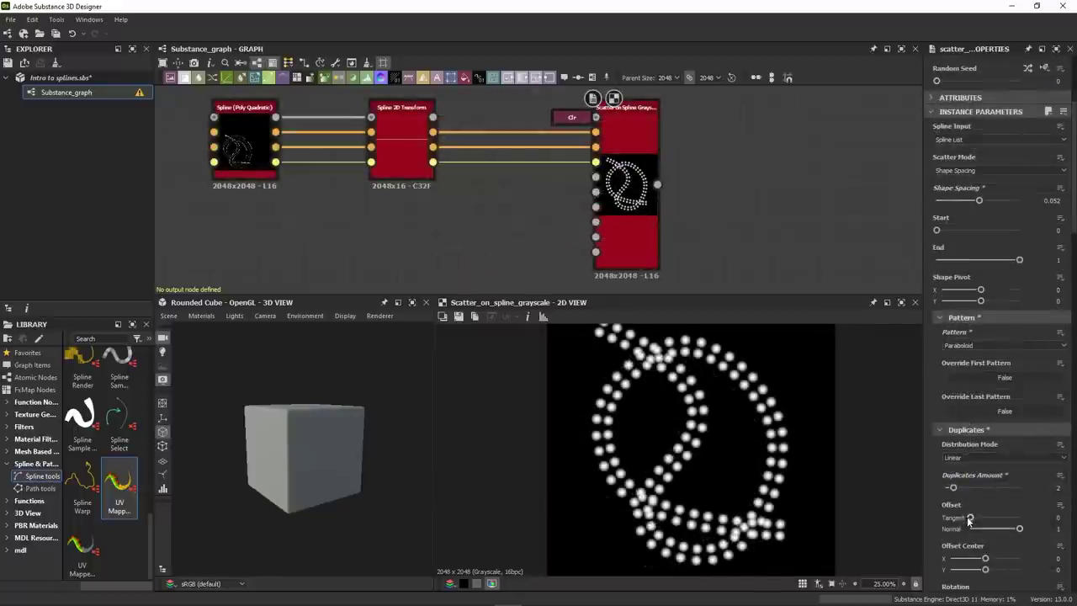
Narrow the scattered paraboloids to a Size X of 0.301 and set the duplicates' Distribution Mode to Circular
{"action": "left_click_drag", "start_coordinate": [968, 519], "coordinate": [945, 522]}
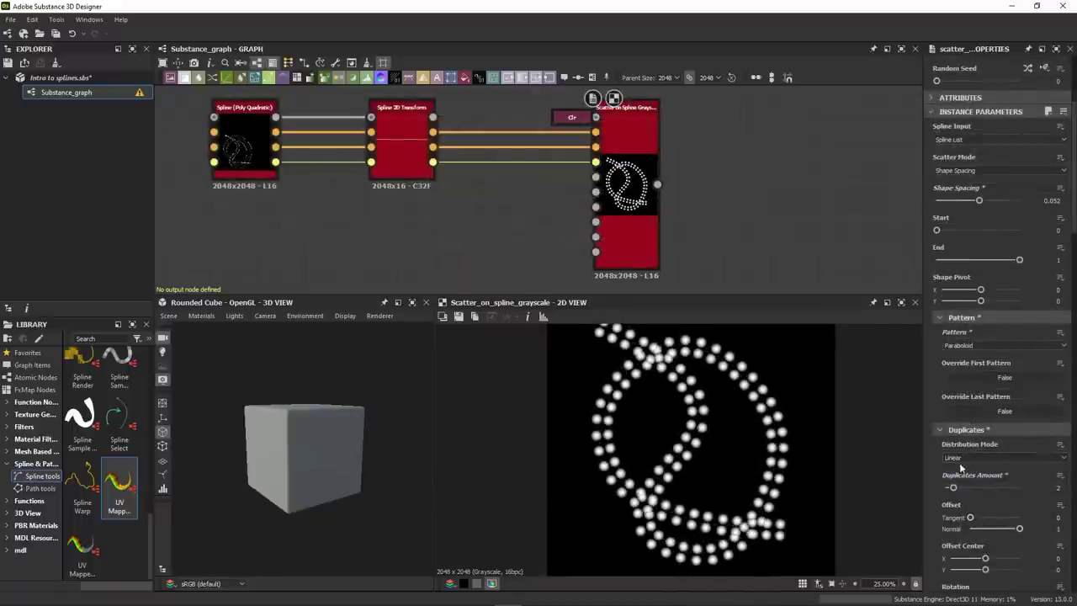
{"action": "scroll", "coordinate": [990, 476], "scroll_direction": "down", "scroll_amount": 8}
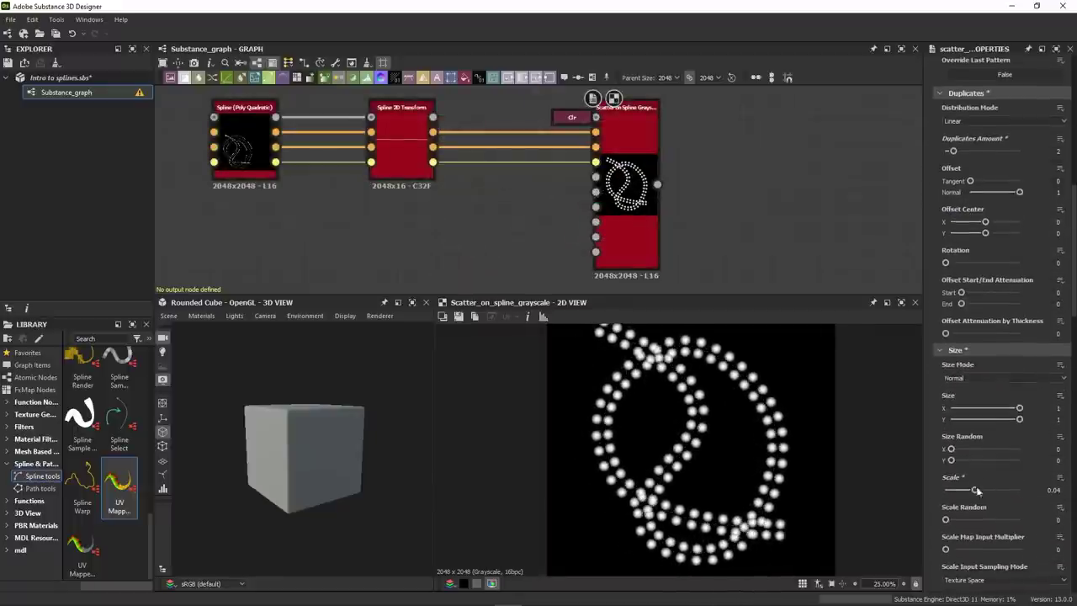
{"action": "left_click_drag", "start_coordinate": [1019, 408], "coordinate": [971, 408]}
{"action": "scroll", "coordinate": [977, 283], "scroll_direction": "up", "scroll_amount": 3}
{"action": "left_click", "coordinate": [965, 242]}
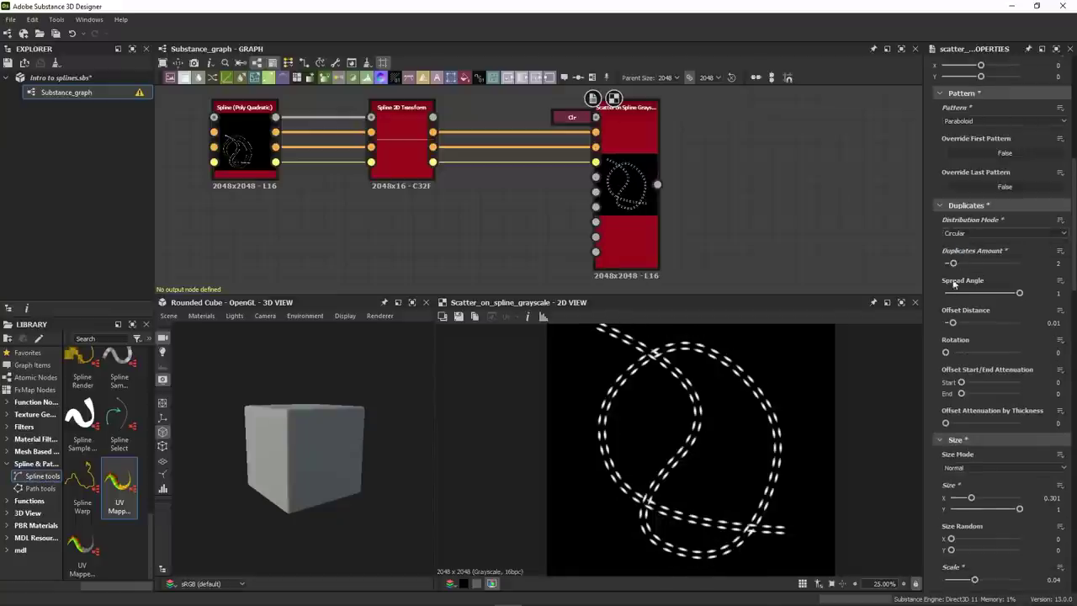
Form a leaf-like braid with a Spread Angle of 0.62, a Scale of 0.089 and an Offset Distance of 0.023
{"action": "left_click_drag", "start_coordinate": [1018, 293], "coordinate": [991, 293]}
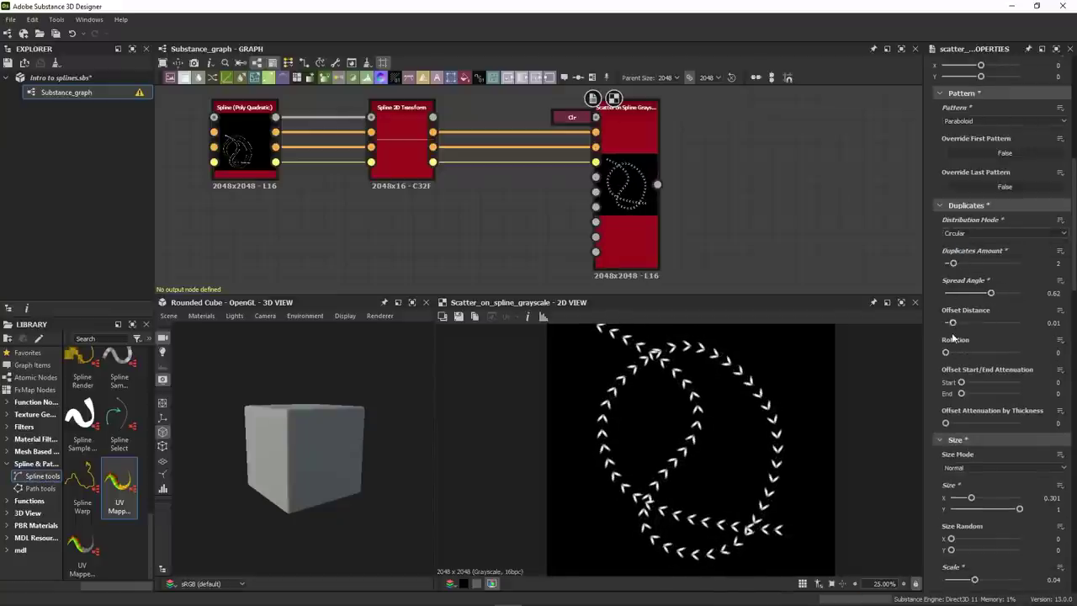
{"action": "scroll", "coordinate": [953, 337], "scroll_direction": "down", "scroll_amount": 2}
{"action": "left_click_drag", "start_coordinate": [974, 489], "coordinate": [1011, 488]}
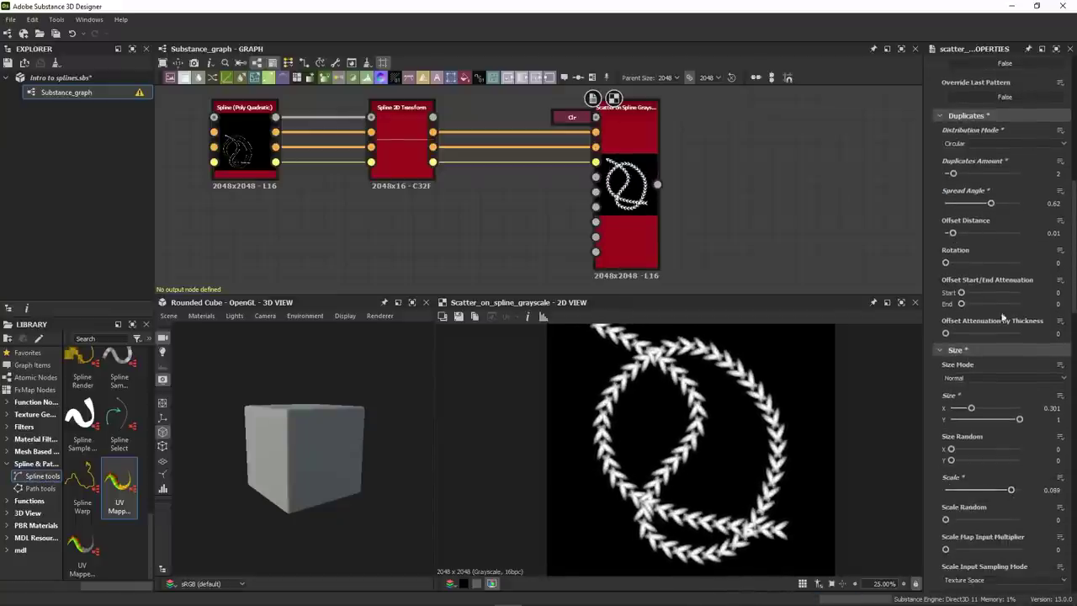
{"action": "scroll", "coordinate": [1001, 315], "scroll_direction": "up", "scroll_amount": 2}
{"action": "left_click_drag", "start_coordinate": [952, 322], "coordinate": [962, 322]}
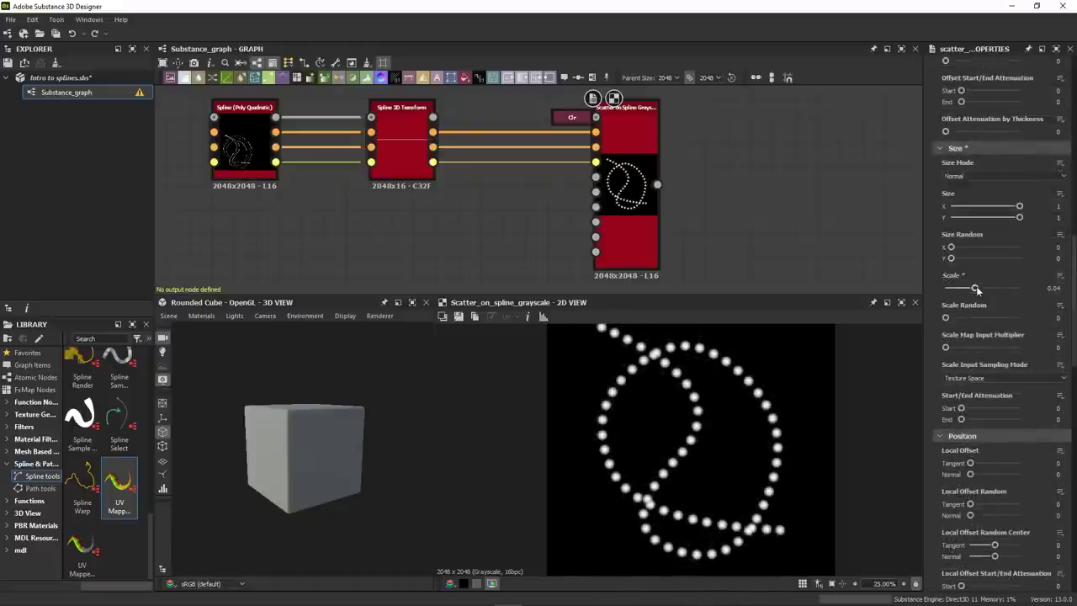
Set the pattern Scale to 0.051, switch Size Mode to Use Thickness from Spline, and test the Thickness Scale
{"action": "mouse_move", "coordinate": [973, 287]}
{"action": "left_mouse_down"}
{"action": "mouse_move", "coordinate": [1008, 289]}
{"action": "mouse_move", "coordinate": [982, 295]}
{"action": "left_mouse_up"}
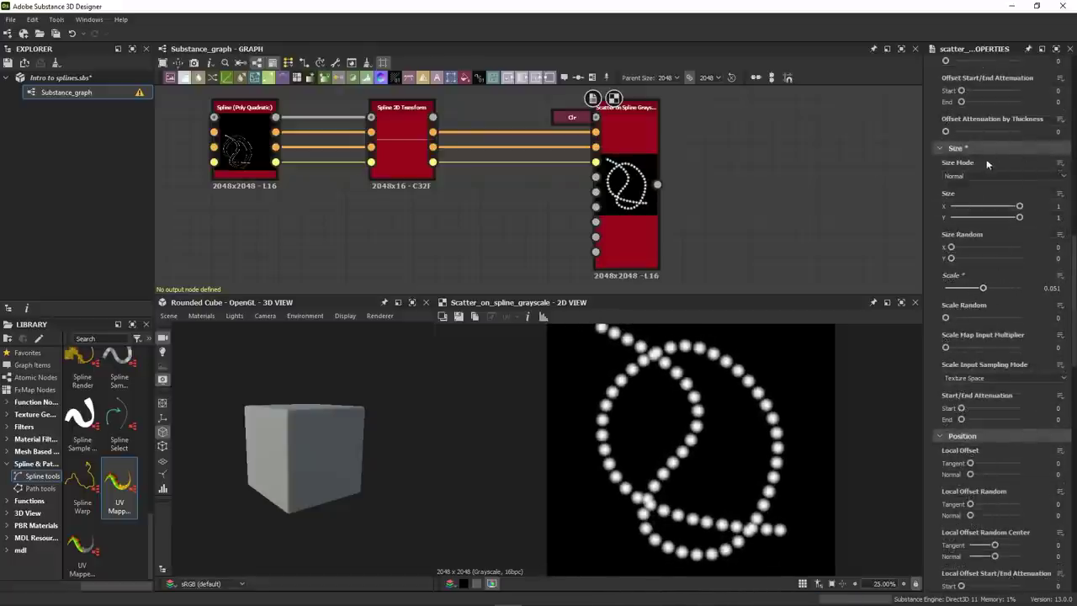
{"action": "left_click", "coordinate": [1041, 176]}
{"action": "left_click", "coordinate": [1012, 192]}
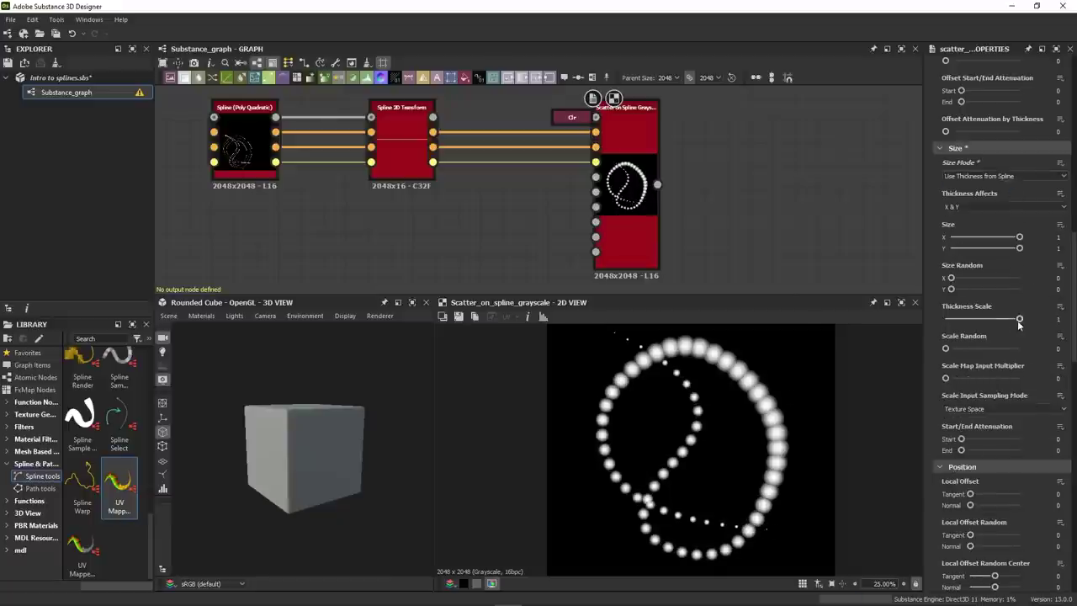
{"action": "left_click_drag", "start_coordinate": [1014, 320], "coordinate": [1059, 322]}
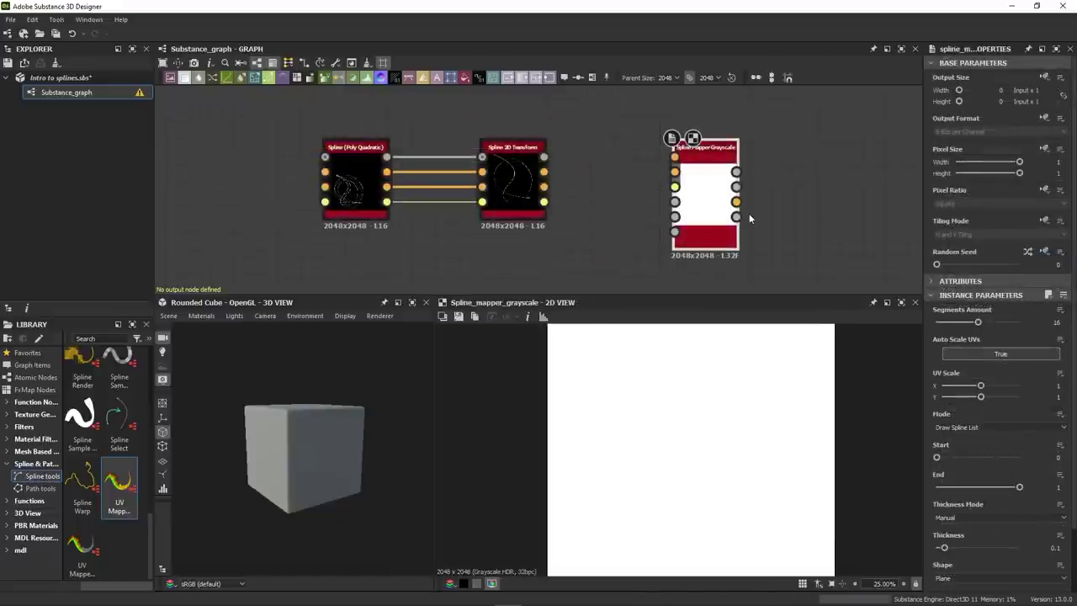
Connect the Spline 2D Transform's spline outputs to Spline Mapper Grayscale and set its Segments Amount to 200
{"action": "left_click_drag", "start_coordinate": [544, 187], "coordinate": [673, 172]}
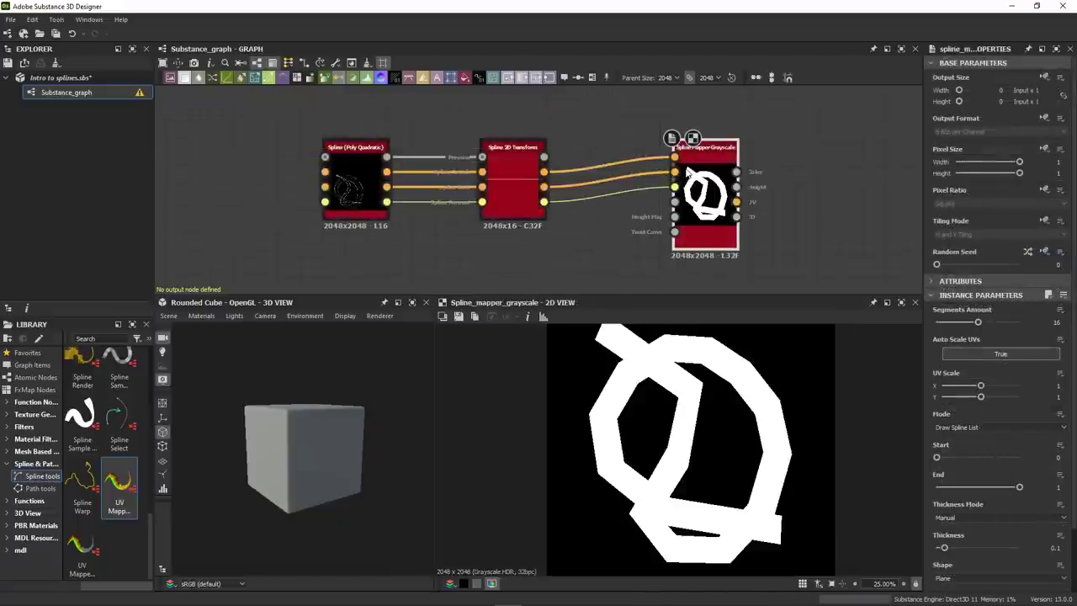
{"action": "left_click_drag", "start_coordinate": [976, 321], "coordinate": [1034, 323]}
{"action": "left_click", "coordinate": [1057, 322]}
{"action": "type", "text": "200"}
{"action": "key", "text": "Return"}
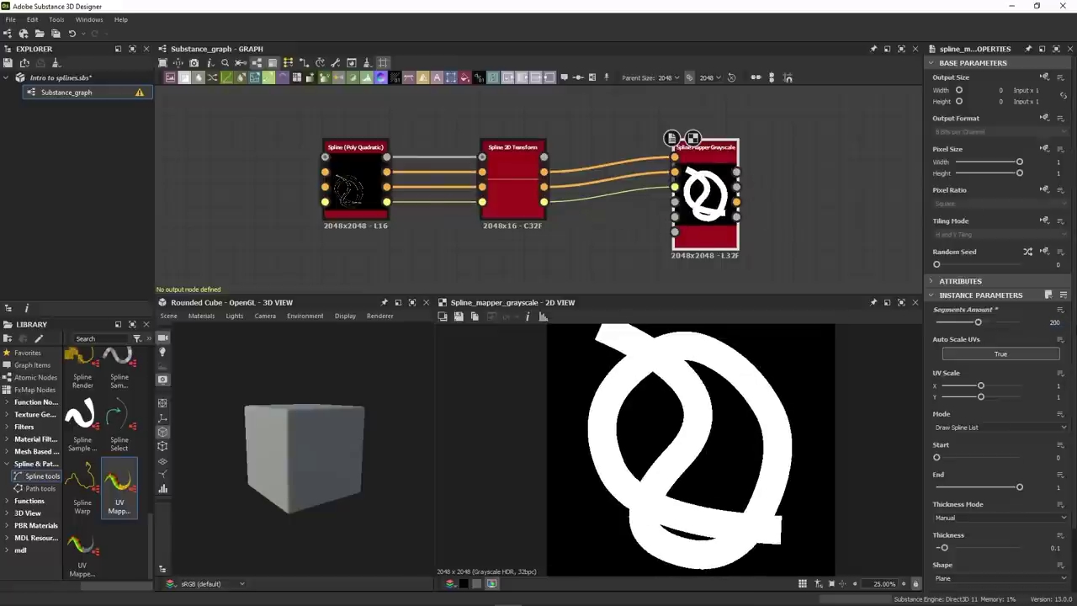
Add a Brick Generator, connect it to the Spline Mapper Grayscale's Color Map input, and inspect the mapped bricks up close
{"action": "middle_click_drag", "start_coordinate": [691, 279], "coordinate": [685, 237]}
{"action": "key", "text": "space"}
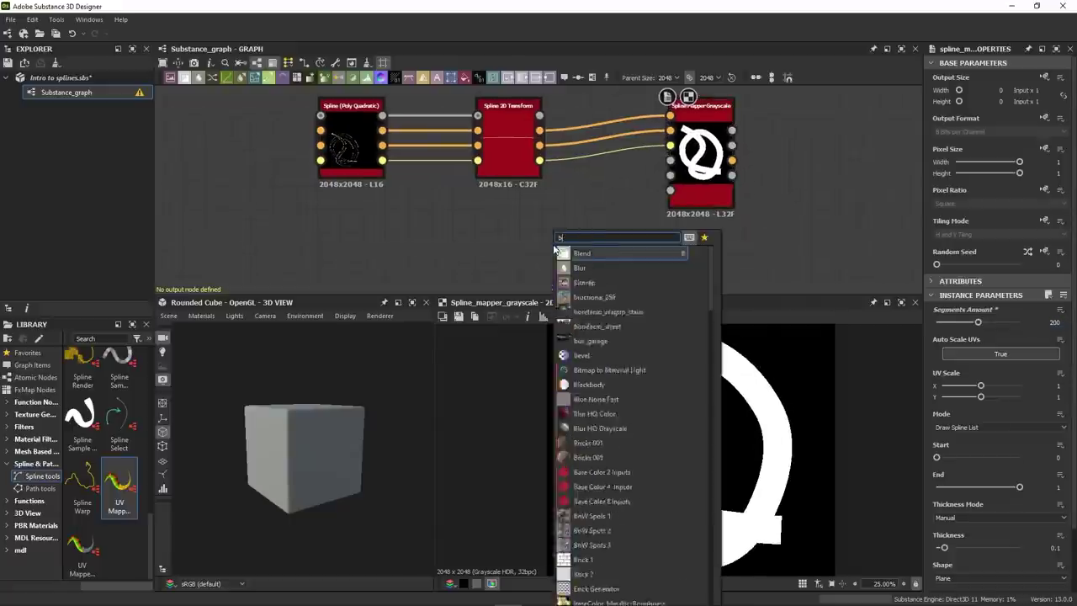
{"action": "type", "text": "brick"}
{"action": "key", "text": "Return"}
{"action": "left_click_drag", "start_coordinate": [584, 243], "coordinate": [670, 190]}
{"action": "double_click", "coordinate": [677, 192]}
{"action": "scroll", "coordinate": [688, 349], "scroll_direction": "up", "scroll_amount": 5}
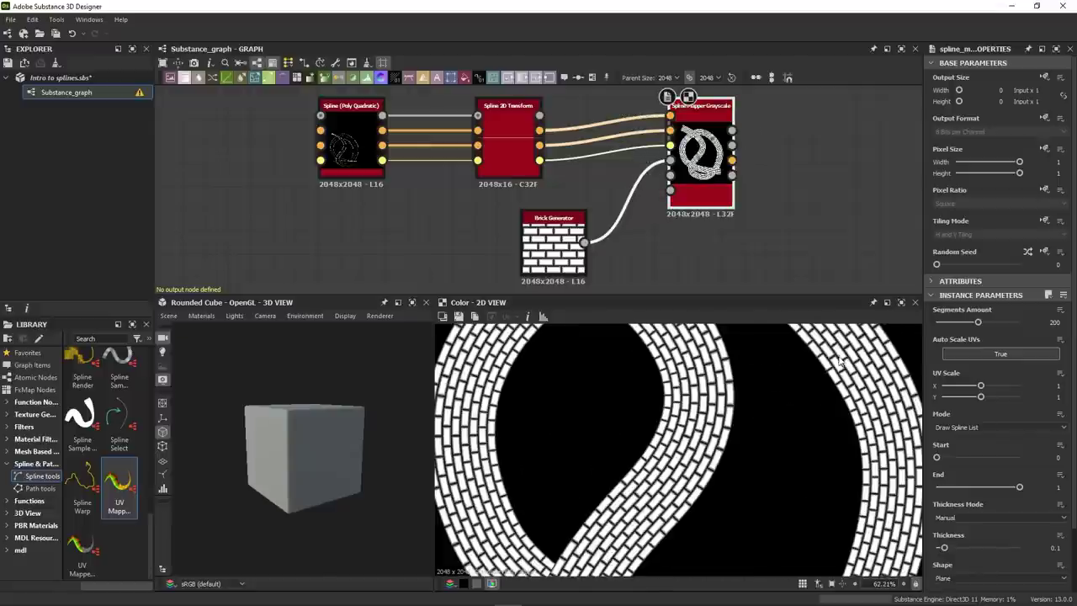
{"action": "scroll", "coordinate": [839, 361], "scroll_direction": "down", "scroll_amount": 4}
{"action": "scroll", "coordinate": [782, 344], "scroll_direction": "down", "scroll_amount": 1}
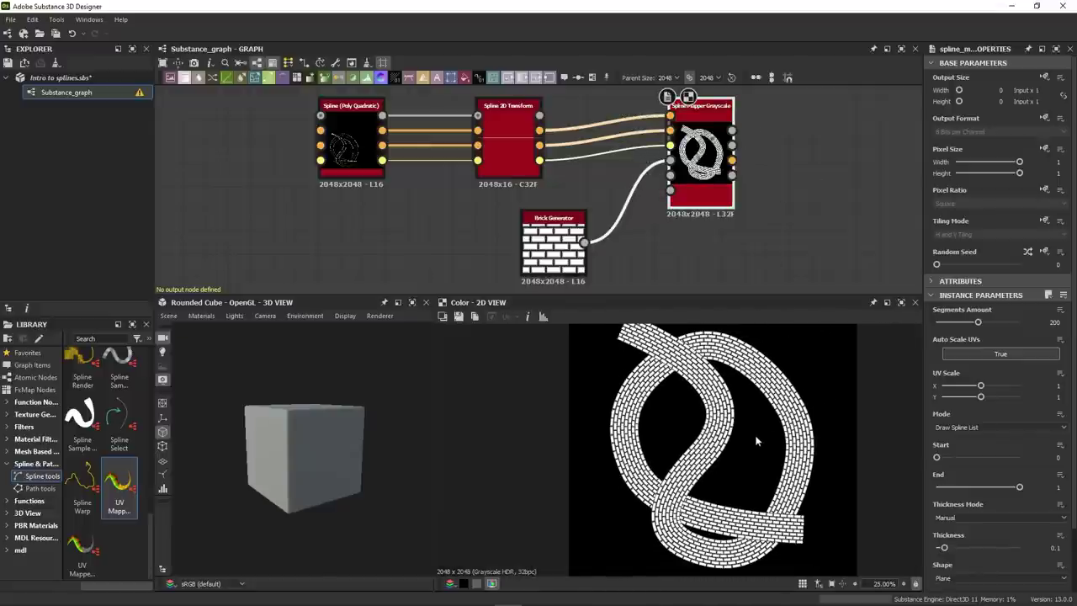
Set the Spline Mapper Grayscale's Thickness Mode to From Spline
{"action": "scroll", "coordinate": [942, 437], "scroll_direction": "down", "scroll_amount": 2}
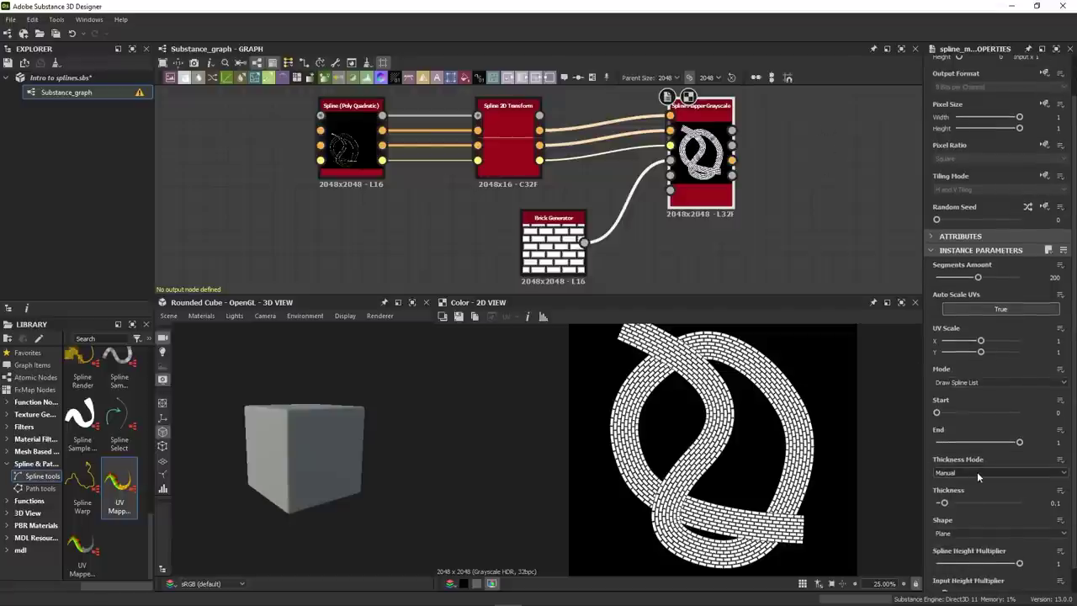
{"action": "scroll", "coordinate": [977, 476], "scroll_direction": "down", "scroll_amount": 1}
{"action": "left_click", "coordinate": [975, 446]}
{"action": "left_click", "coordinate": [957, 466]}
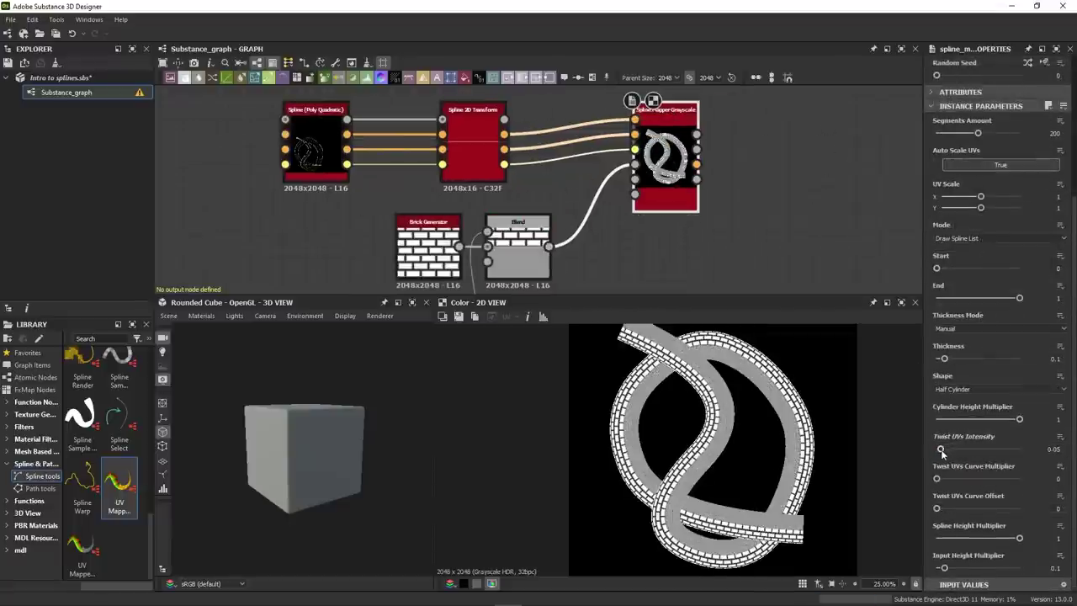
{"action": "left_click_drag", "start_coordinate": [940, 449], "coordinate": [911, 461]}
Preview the Spline Mapper Grayscale's UV output and add a UV Mapper Grayscale node beside it
{"action": "double_click", "coordinate": [696, 164]}
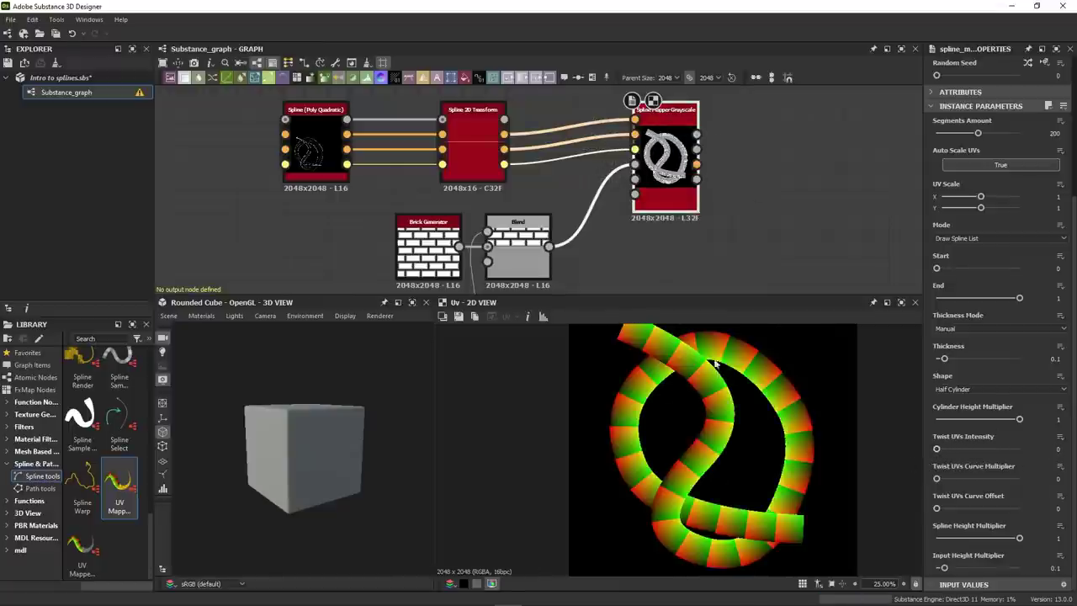
{"action": "middle_click_drag", "start_coordinate": [812, 180], "coordinate": [782, 182]}
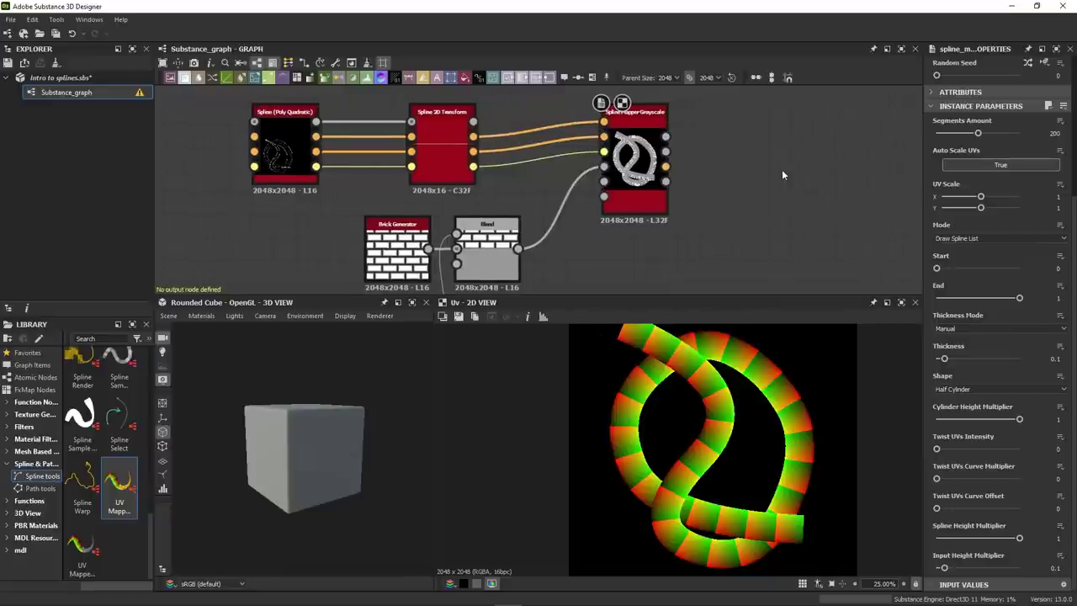
{"action": "key", "text": "space"}
{"action": "type", "text": "mapp"}
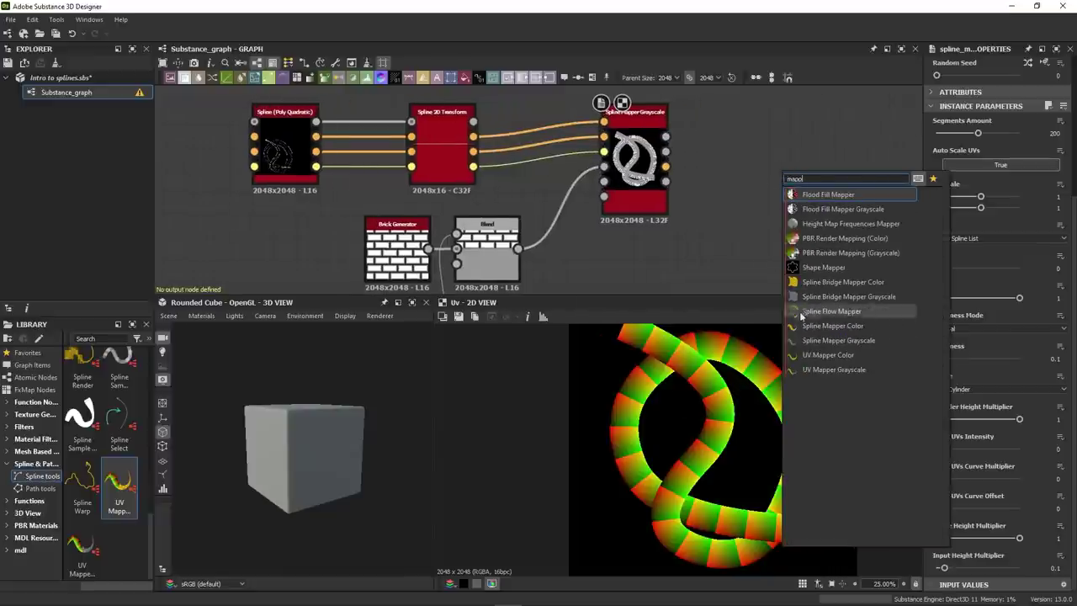
{"action": "left_click", "coordinate": [830, 370]}
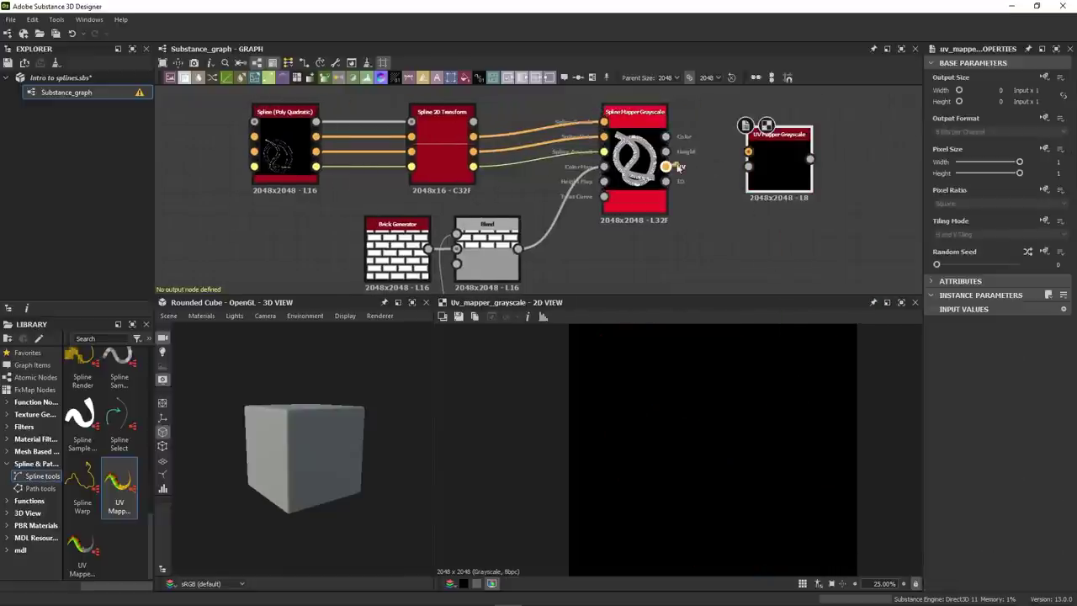
Connect the Spline Mapper's UV output and the Blend node's output to UV Mapper Grayscale, and preview the result
{"action": "left_click_drag", "start_coordinate": [778, 139], "coordinate": [758, 174]}
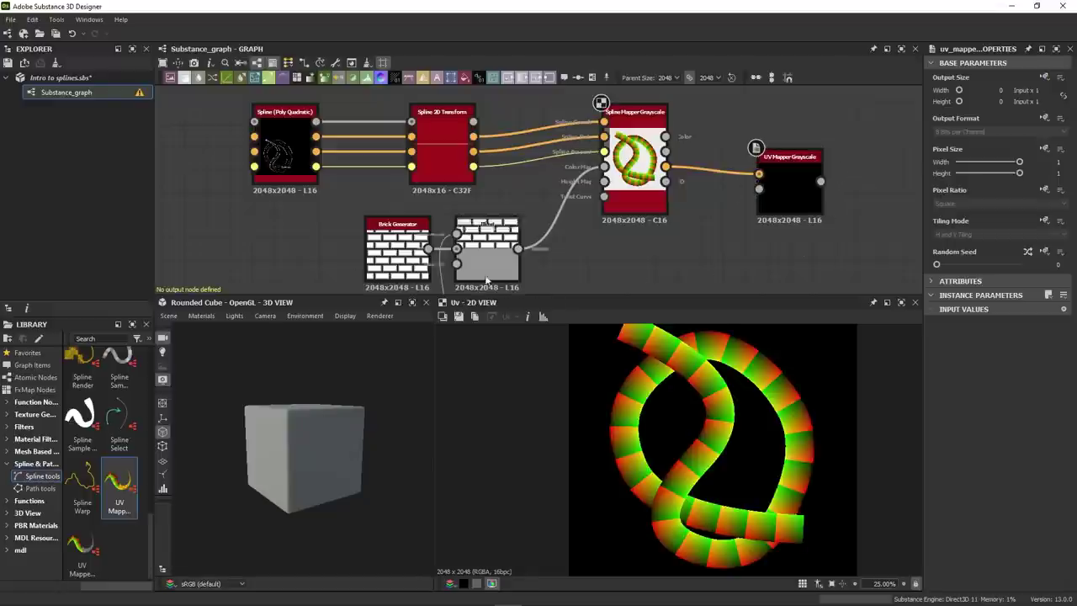
{"action": "left_click_drag", "start_coordinate": [576, 245], "coordinate": [758, 188]}
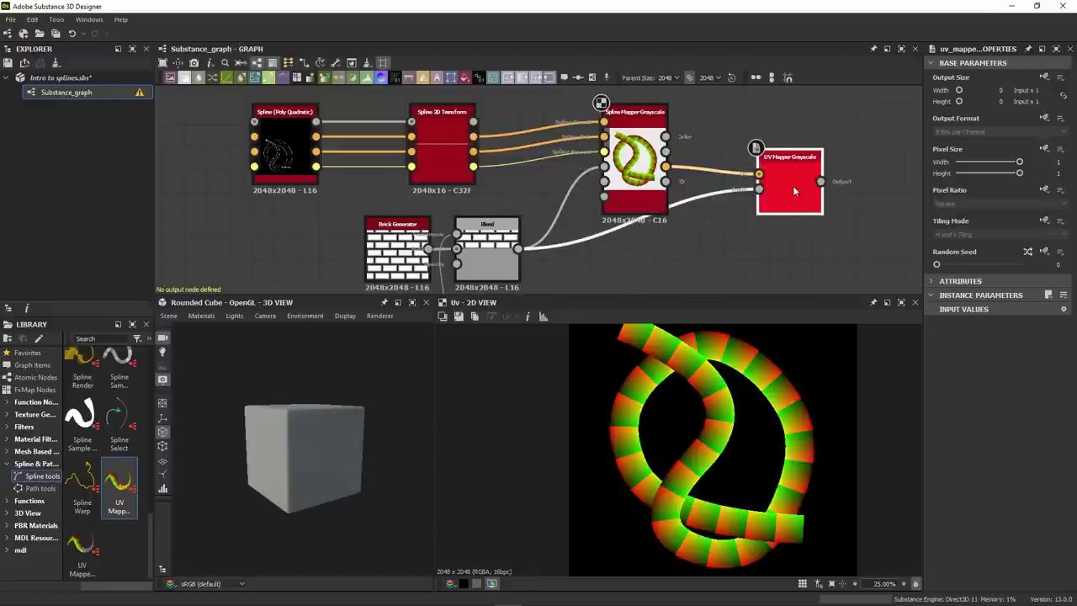
{"action": "double_click", "coordinate": [792, 185]}
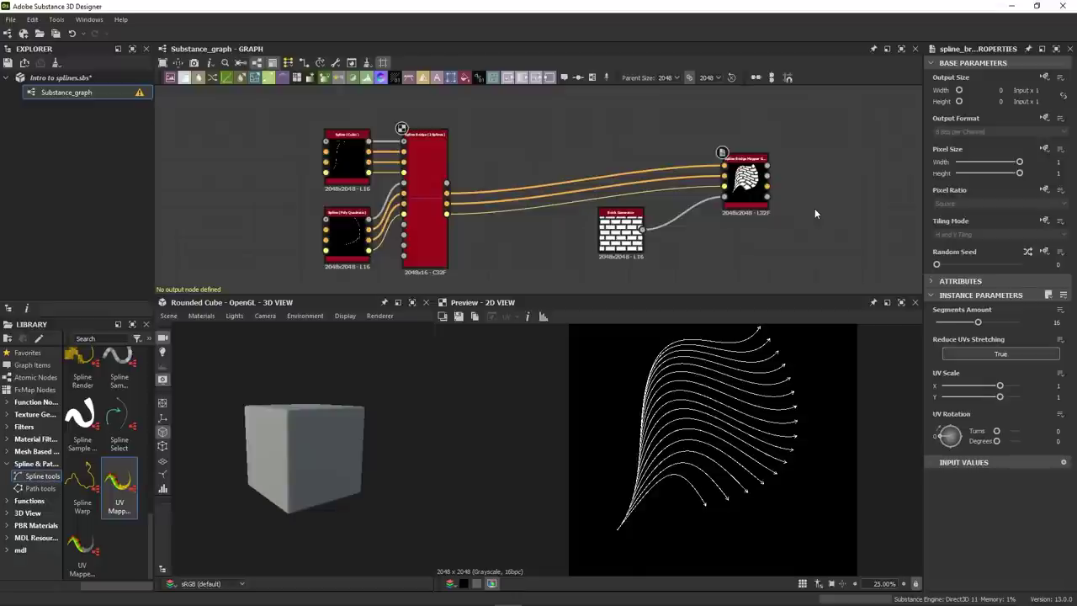
Preview the Spline Bridge Mapper's brick output and reshape it by moving the Spline (Poly Quadratic)'s lower end point down and outward
{"action": "double_click", "coordinate": [758, 201]}
{"action": "left_click", "coordinate": [345, 156]}
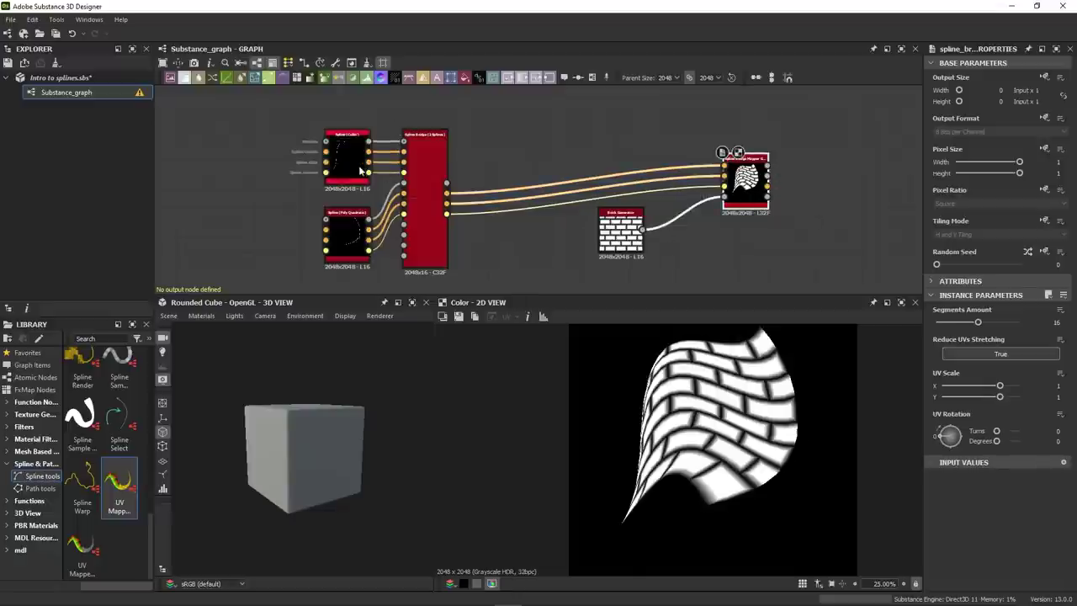
{"action": "left_click_drag", "start_coordinate": [683, 389], "coordinate": [603, 343]}
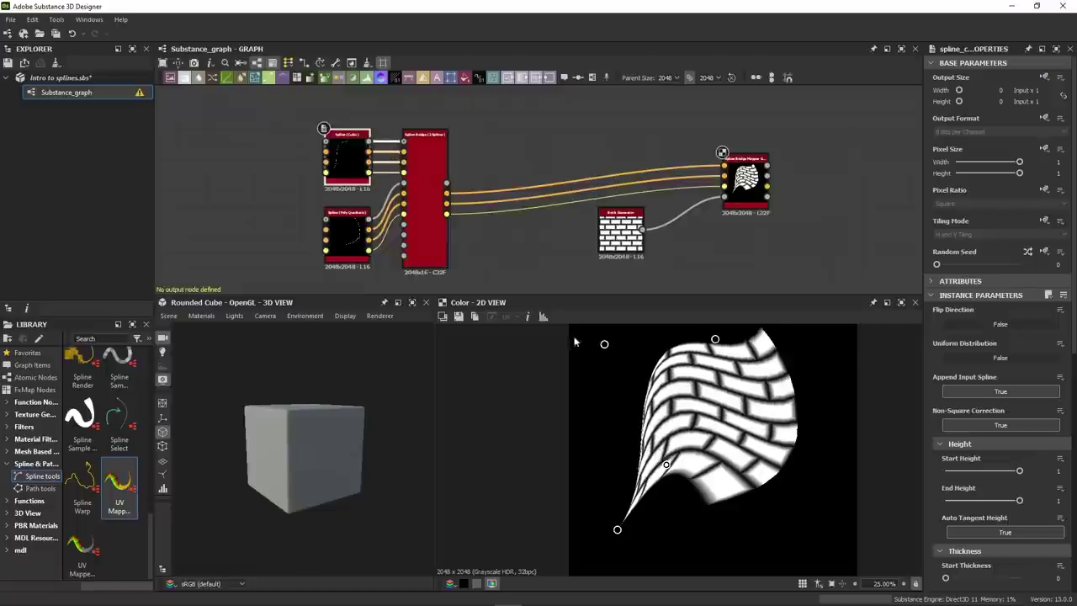
{"action": "left_click", "coordinate": [354, 246]}
{"action": "left_click_drag", "start_coordinate": [709, 504], "coordinate": [809, 551]}
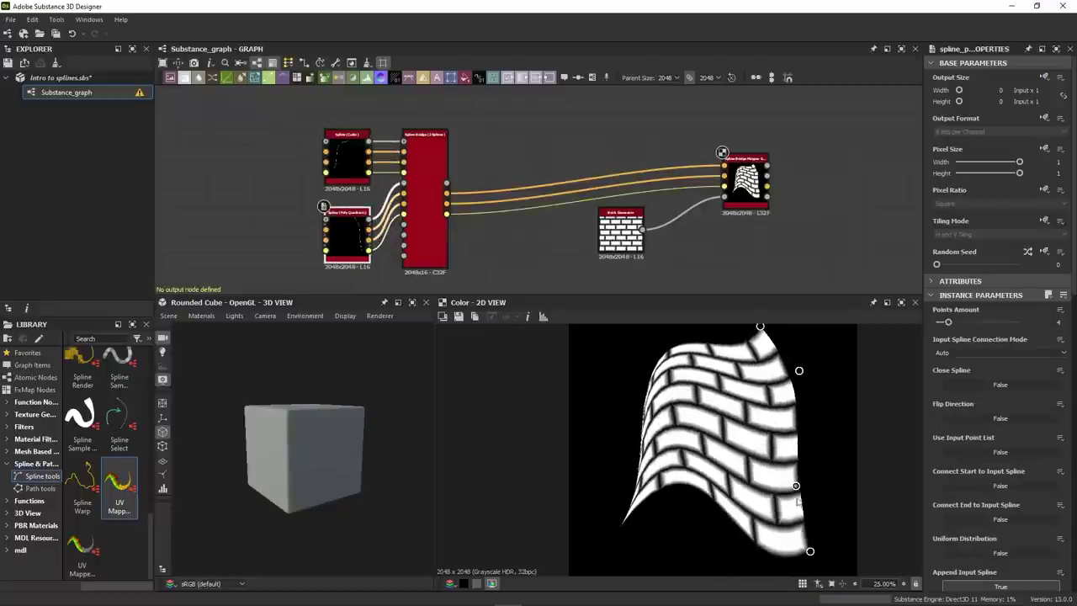
Move the quadratic spline's lower middle point outward, and set the Spline Bridge's Tangent Length Start to 0.15 and Tangent Length End to 0.93
{"action": "left_click_drag", "start_coordinate": [795, 485], "coordinate": [828, 457]}
{"action": "left_click", "coordinate": [429, 244]}
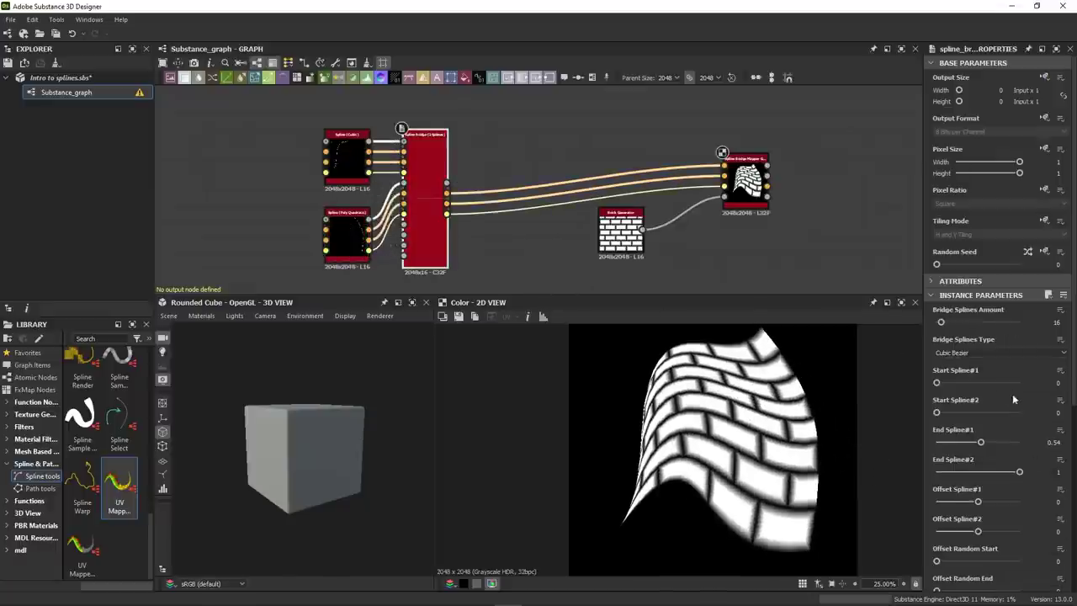
{"action": "scroll", "coordinate": [1006, 474], "scroll_direction": "down", "scroll_amount": 3}
{"action": "left_click_drag", "start_coordinate": [1018, 508], "coordinate": [948, 531]}
{"action": "mouse_move", "coordinate": [1019, 537]}
{"action": "left_mouse_down"}
{"action": "mouse_move", "coordinate": [979, 538]}
{"action": "mouse_move", "coordinate": [1014, 544]}
{"action": "left_mouse_up"}
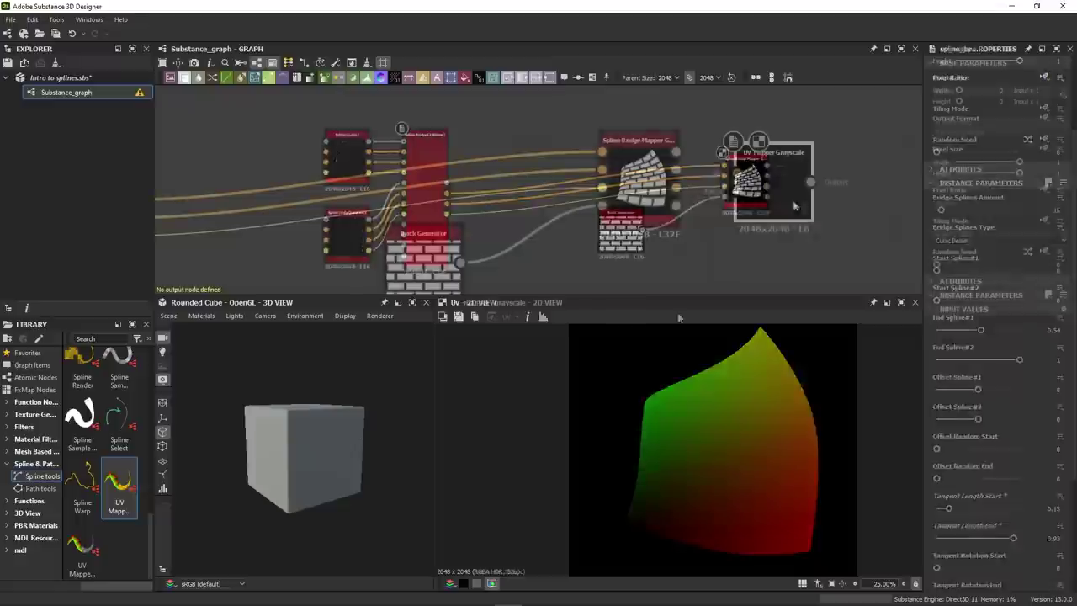
Feed a UV Mapper Grayscale with the Spline Bridge Mapper's UV output, preview that output, and connect the Brick Generator to the UV mapper's pattern input
{"action": "scroll", "coordinate": [773, 180], "scroll_direction": "up", "scroll_amount": 2}
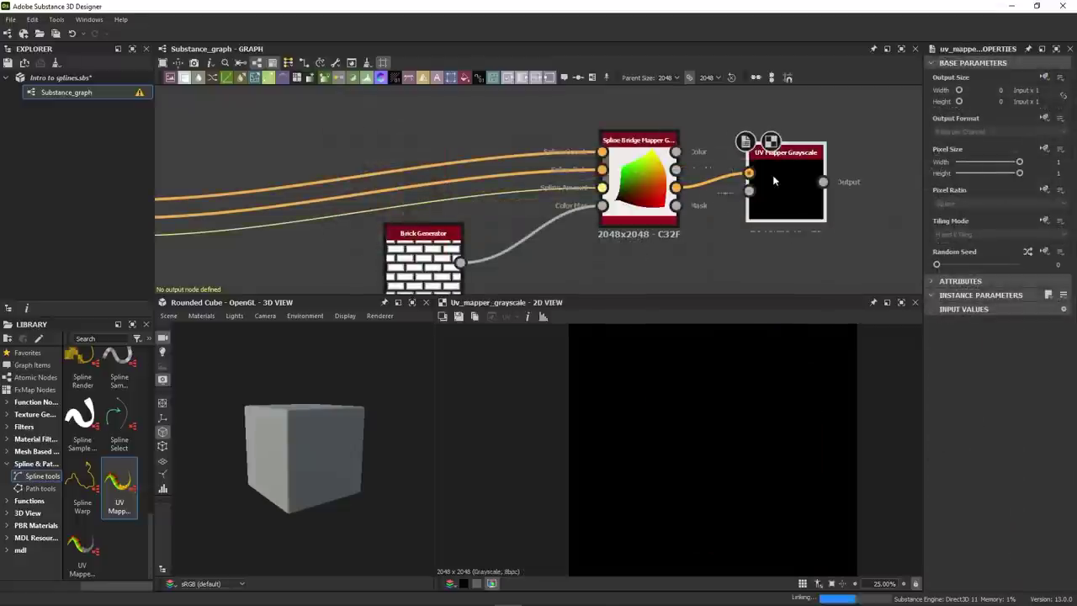
{"action": "left_click", "coordinate": [730, 173]}
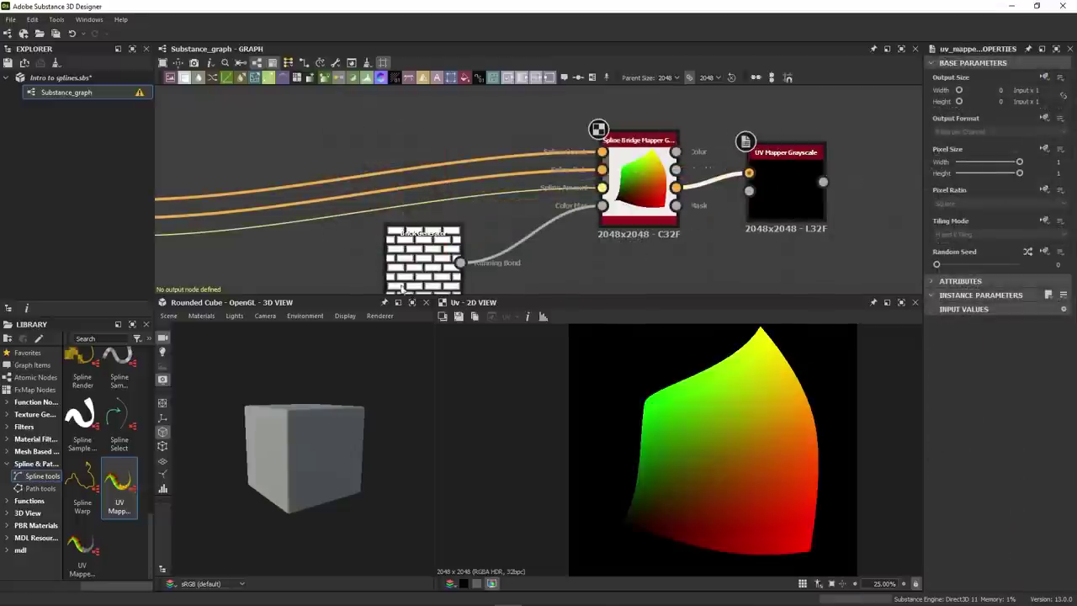
{"action": "left_click_drag", "start_coordinate": [461, 264], "coordinate": [749, 190]}
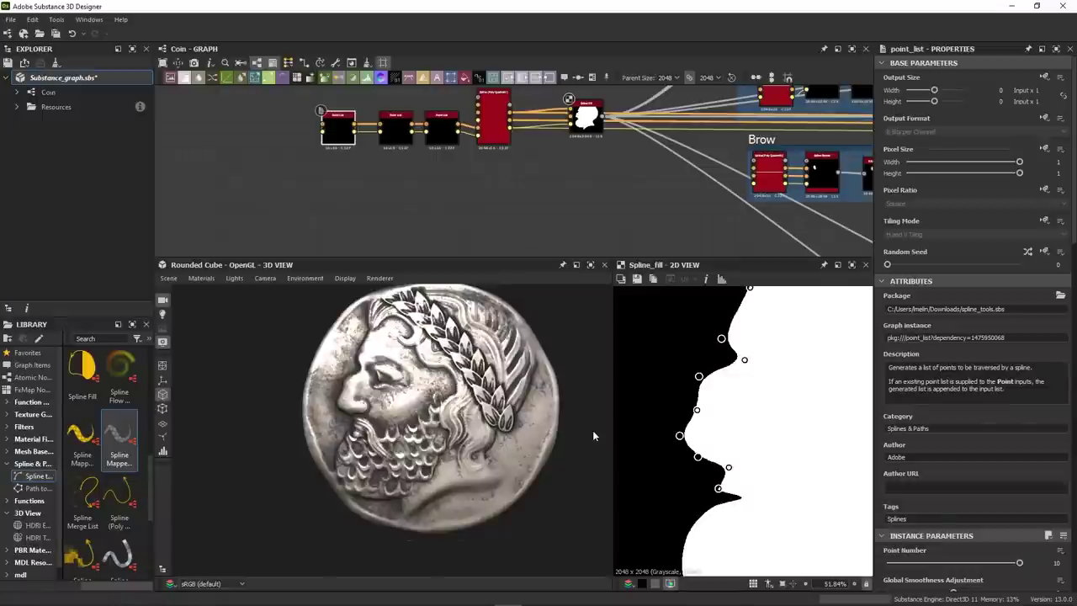
Inspect the eye's Spline (Poly Quadratic) points over the Blend preview in the Coin graph
{"action": "scroll", "coordinate": [516, 162], "scroll_direction": "up", "scroll_amount": 2}
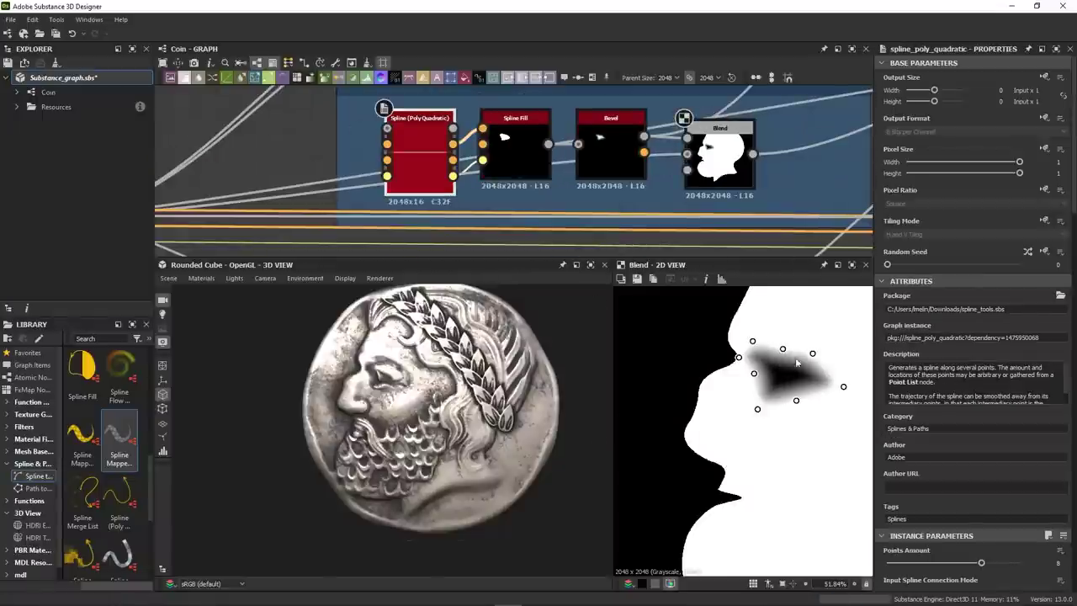